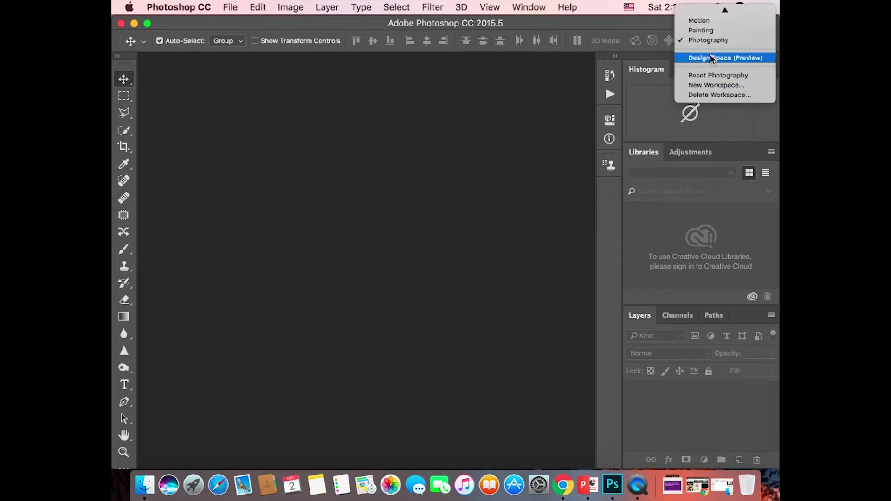
pyautogui.scroll(3, 724, 58)
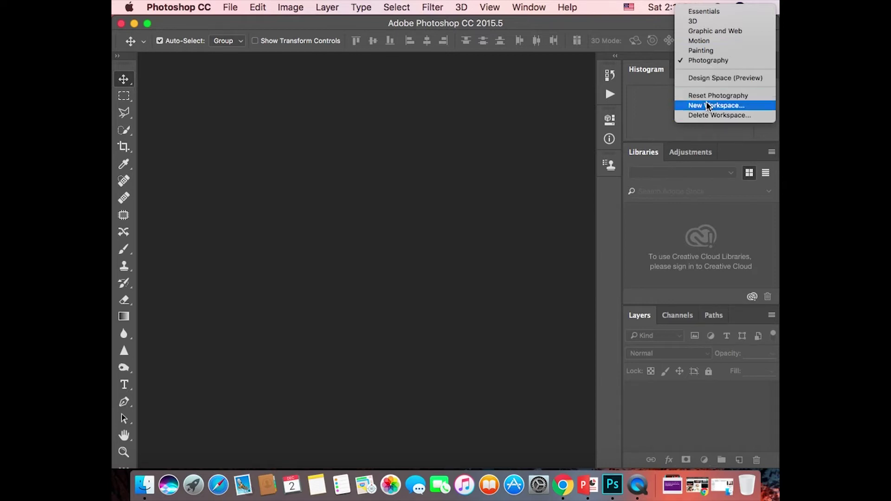
pyautogui.click(245, 158)
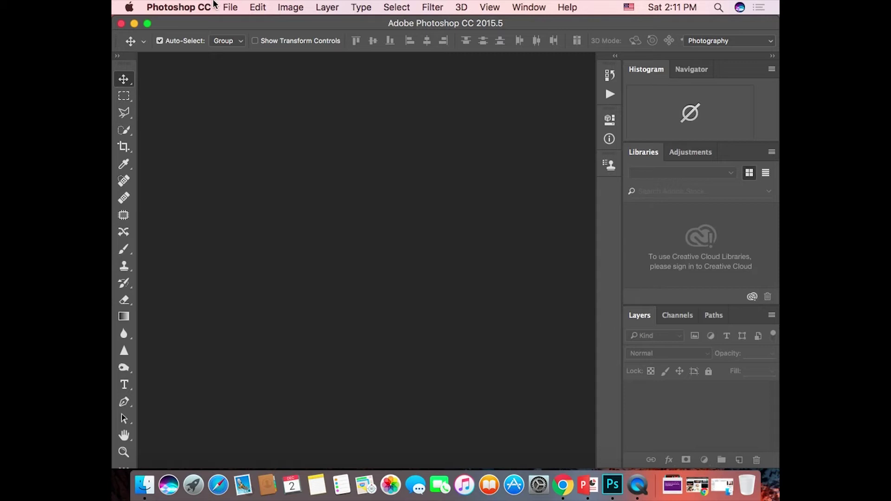
pyautogui.click(232, 8)
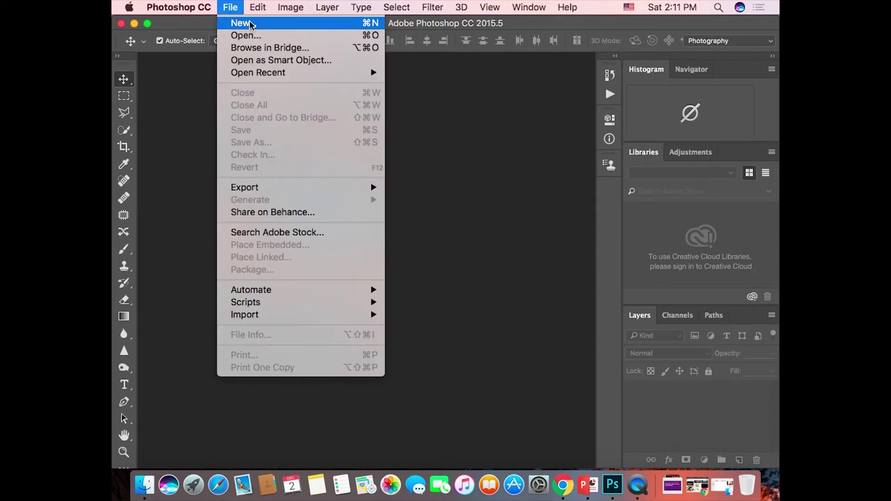
pyautogui.click(242, 23)
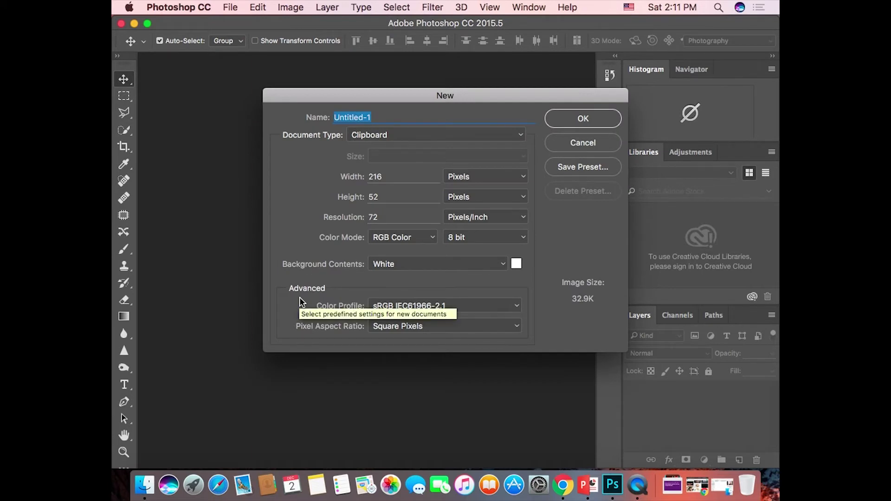
pyautogui.click(421, 135)
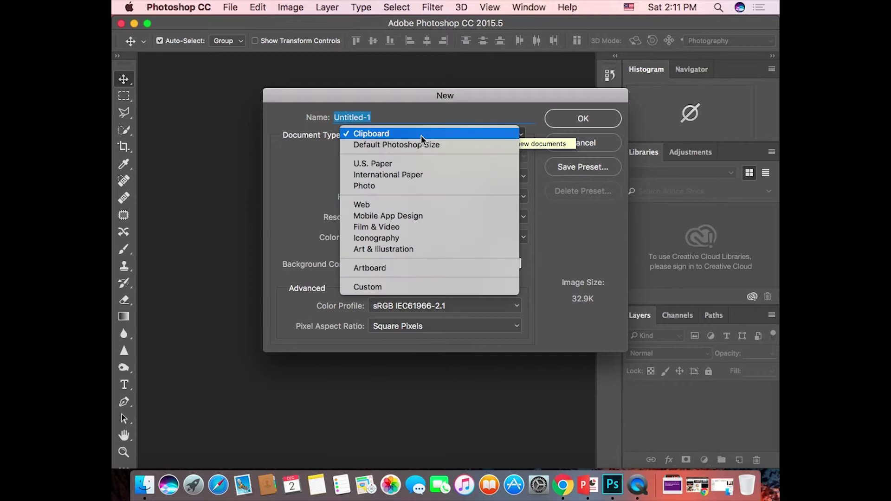
pyautogui.click(389, 112)
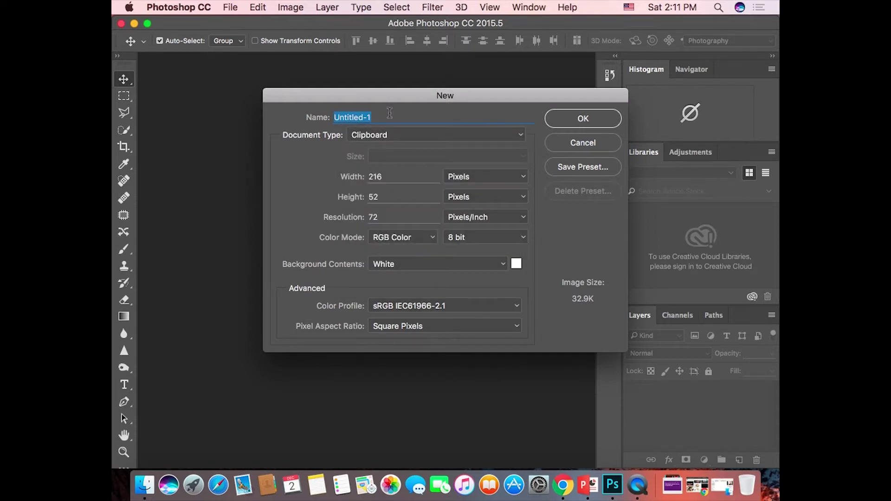
pyautogui.write('poster')
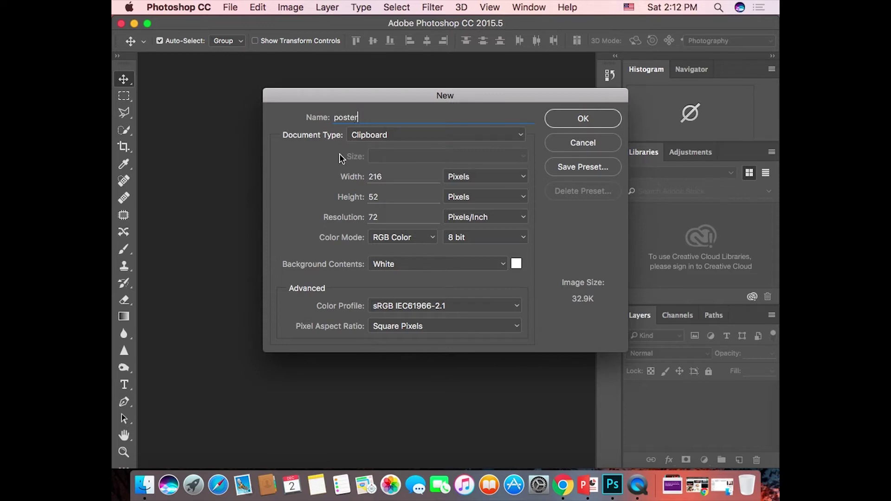
pyautogui.click(384, 137)
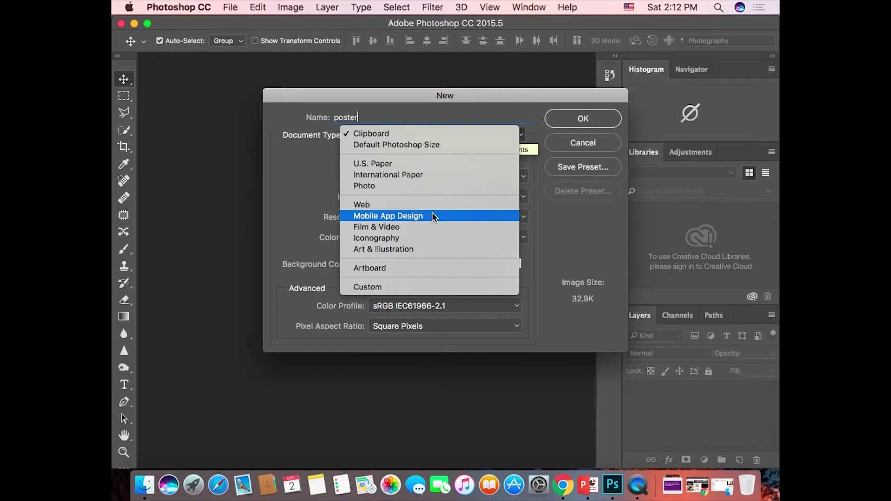
pyautogui.click(400, 174)
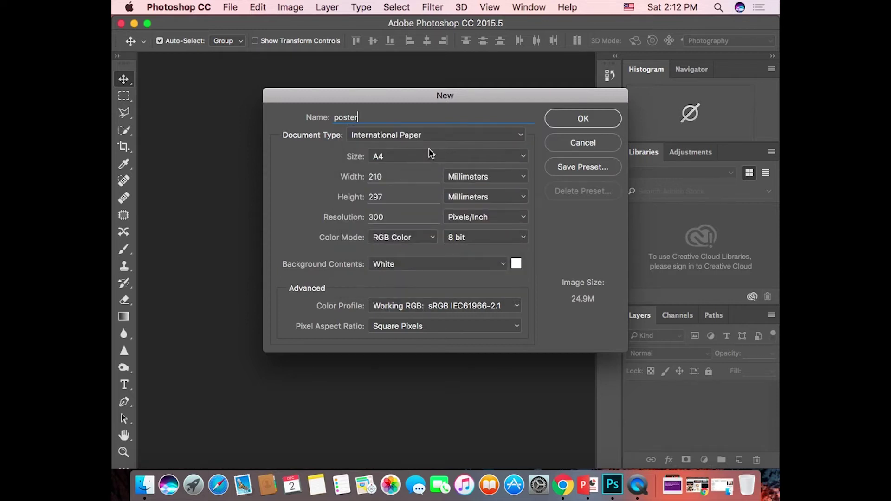
pyautogui.click(429, 154)
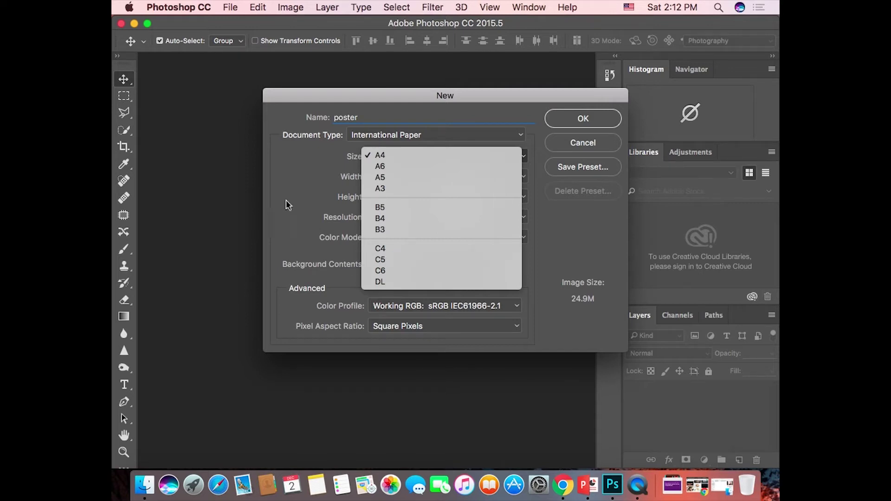
pyautogui.click(294, 178)
pyautogui.press('Tab')
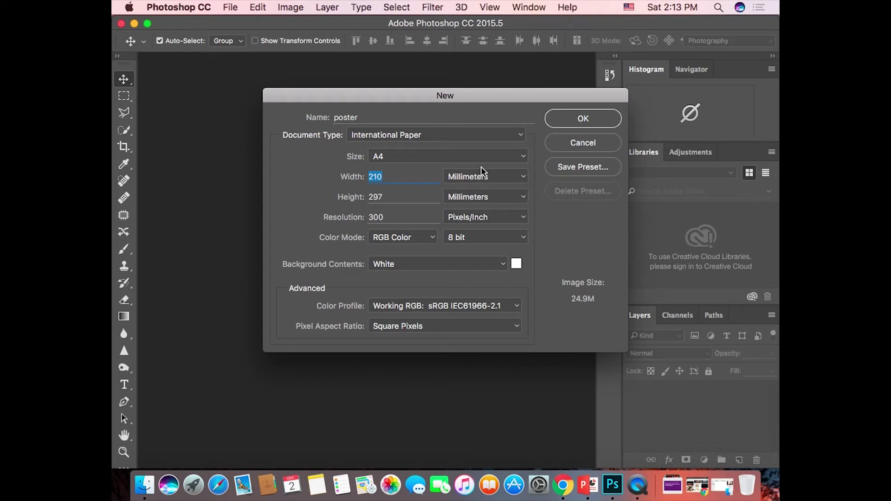
pyautogui.click(479, 178)
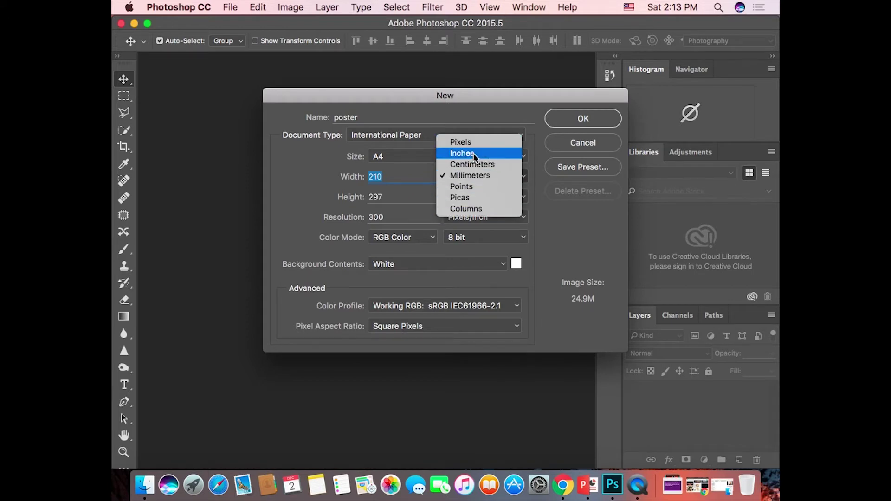
pyautogui.click(472, 164)
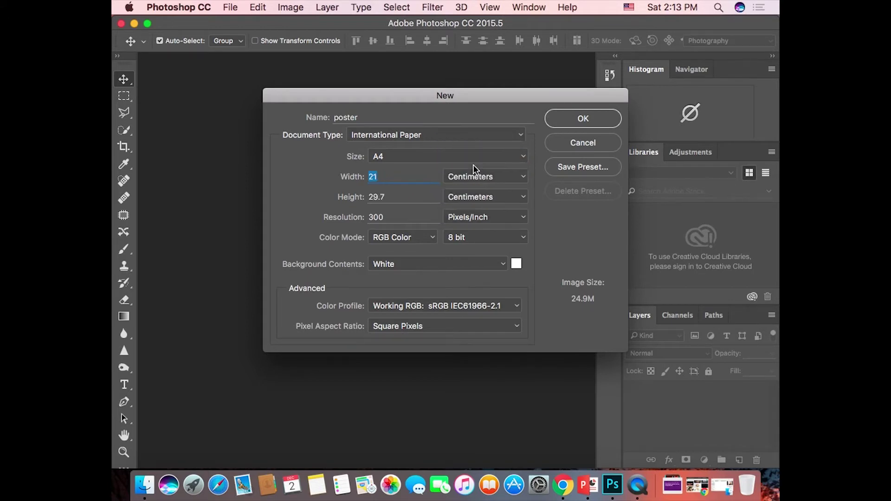
pyautogui.write('5')
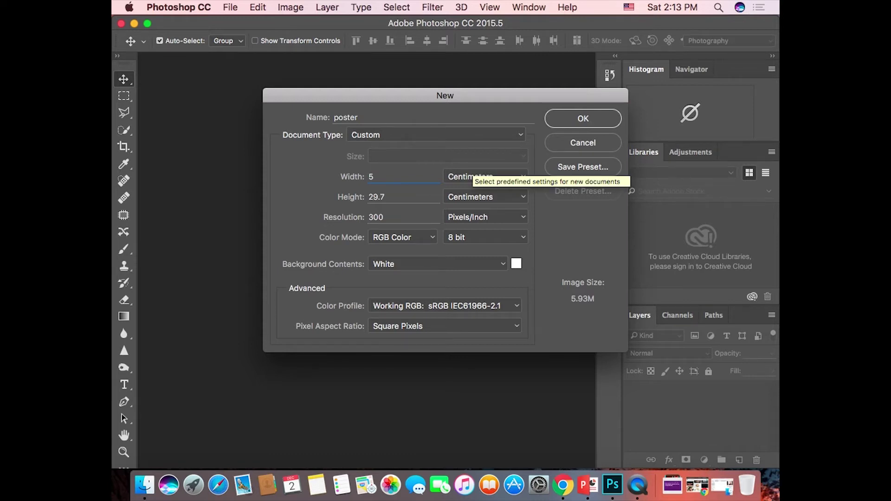
pyautogui.click(427, 139)
pyautogui.click(341, 171)
pyautogui.click(362, 131)
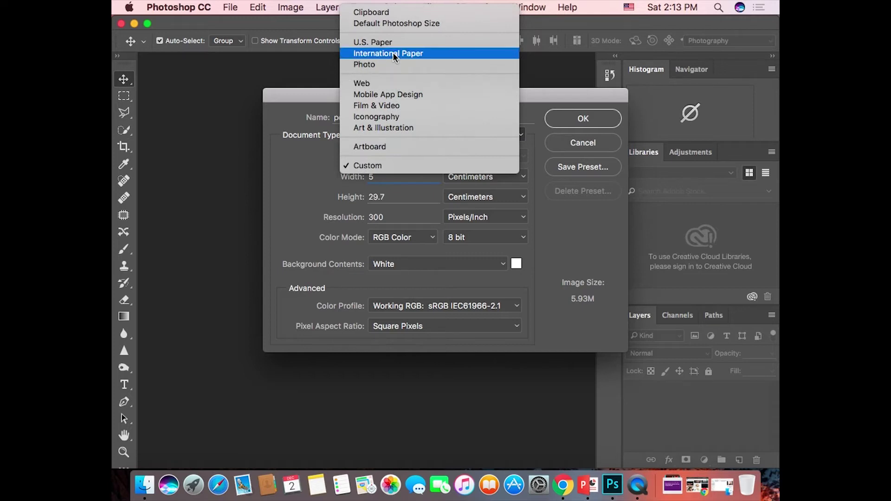
pyautogui.click(393, 52)
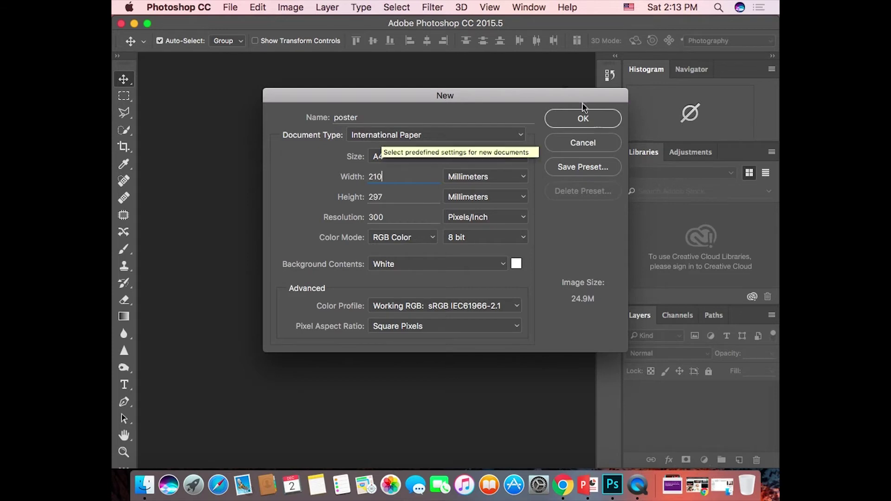
pyautogui.click(598, 142)
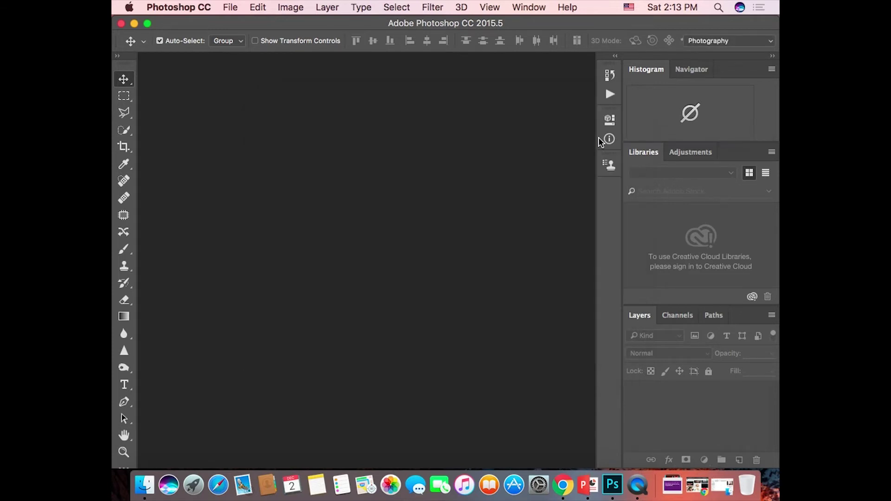
# - Start setting up a new document
pyautogui.click(237, 11)
pyautogui.click(243, 23)
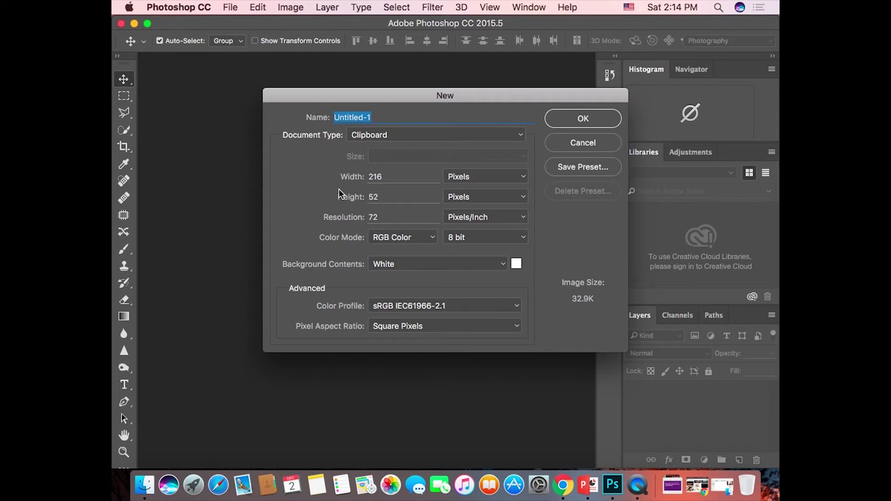
# - Try the Web document type with the Web Most Common (1366, 768) artboard size
pyautogui.click(377, 137)
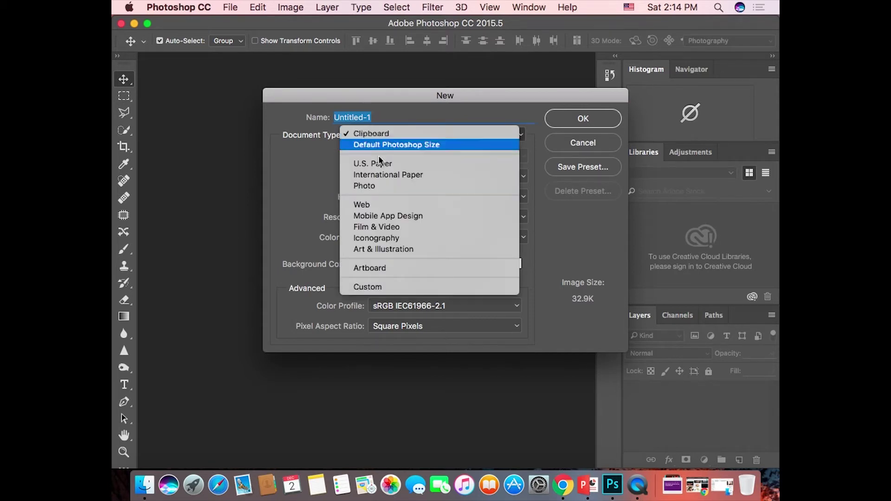
pyautogui.click(382, 205)
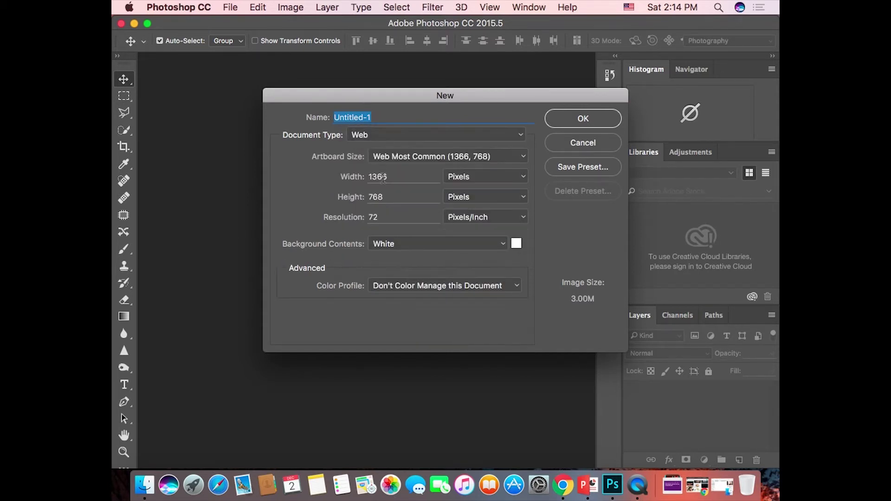
pyautogui.click(400, 160)
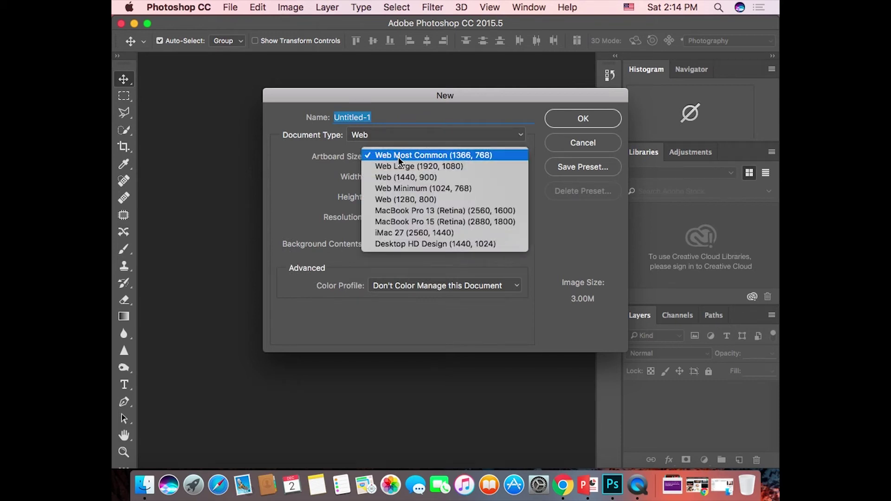
pyautogui.click(398, 157)
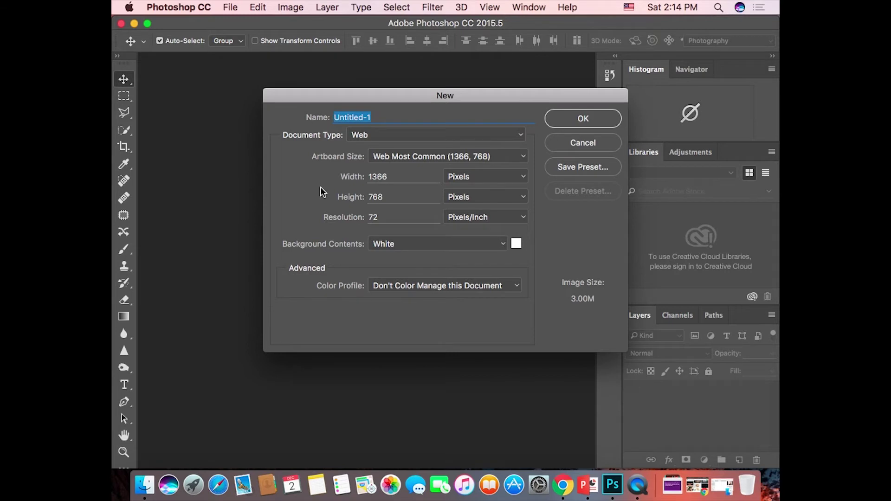
# - Name the new document poster and choose the International Paper document type at A4 size
pyautogui.write('poster')
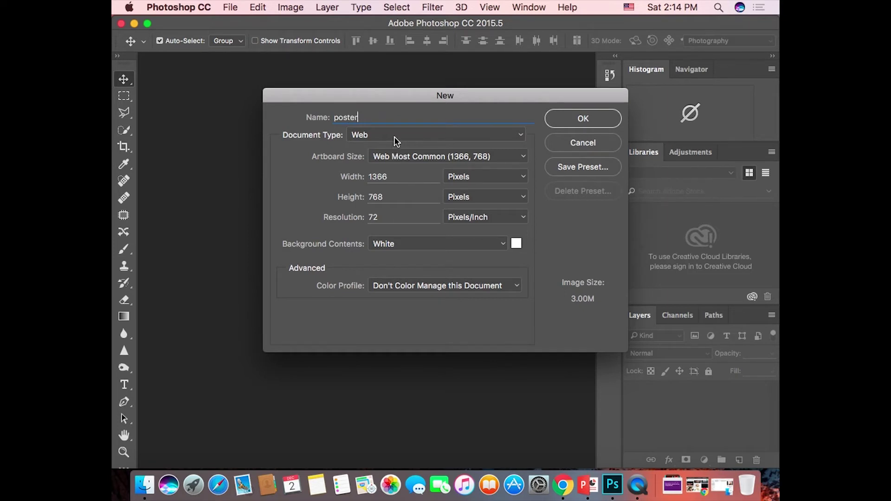
pyautogui.click(394, 136)
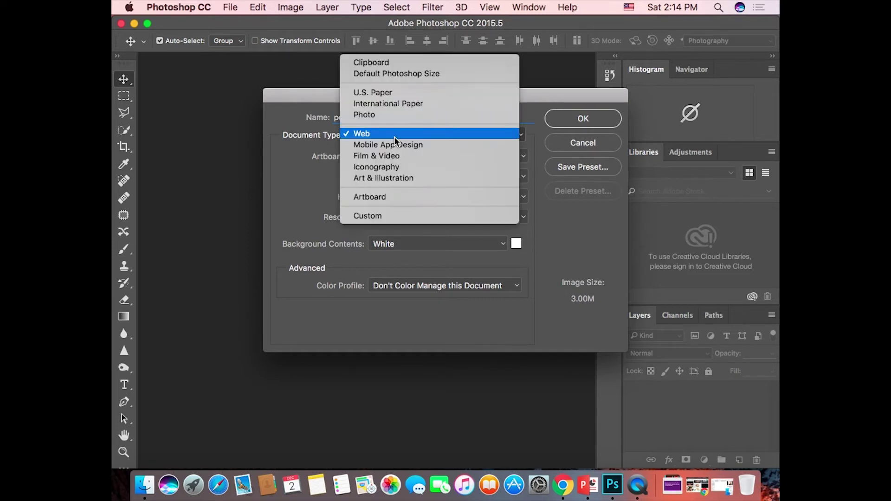
pyautogui.click(416, 102)
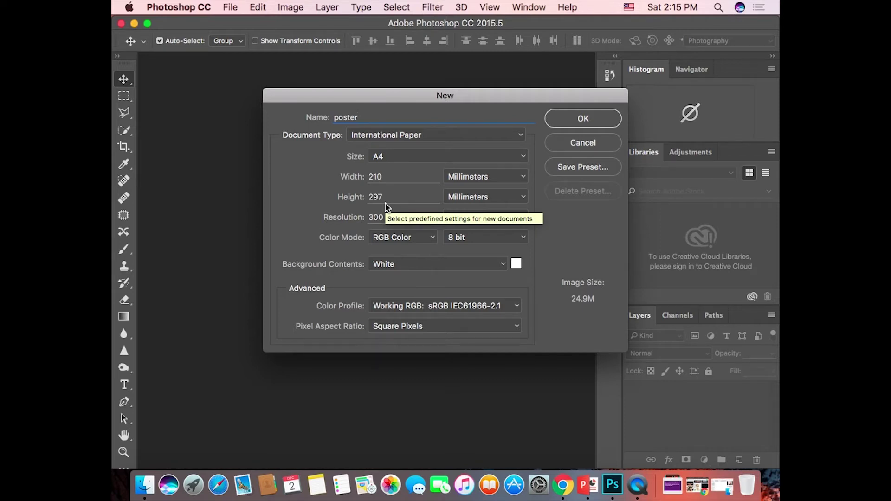
pyautogui.click(470, 181)
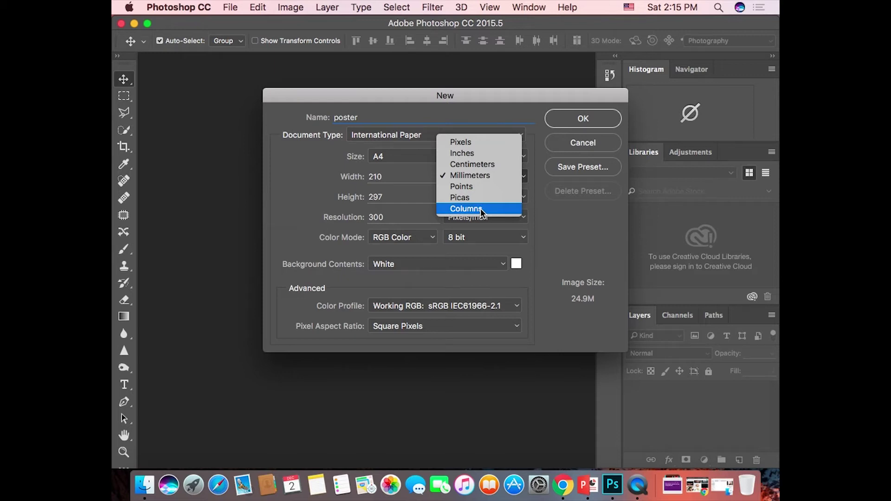
pyautogui.click(411, 195)
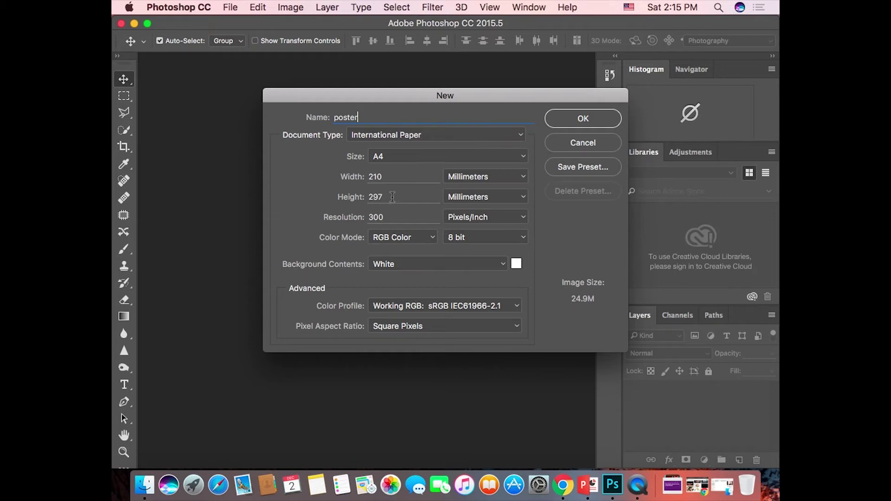
pyautogui.click(403, 160)
pyautogui.click(403, 159)
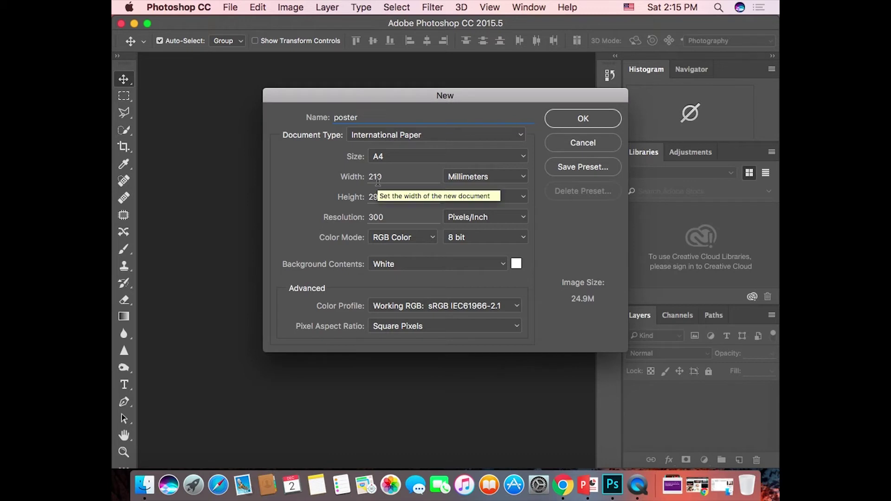
# - Set the new document's color mode to CMYK Color and create the document
pyautogui.doubleClick(388, 218)
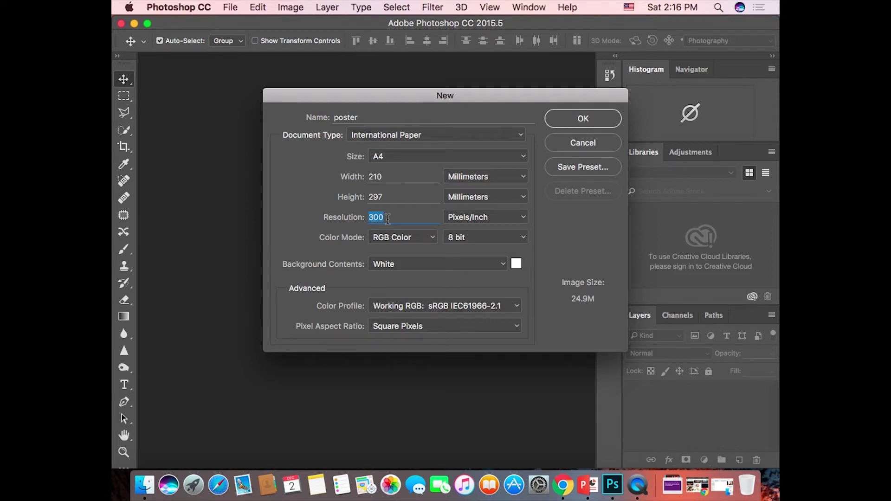
pyautogui.click(414, 238)
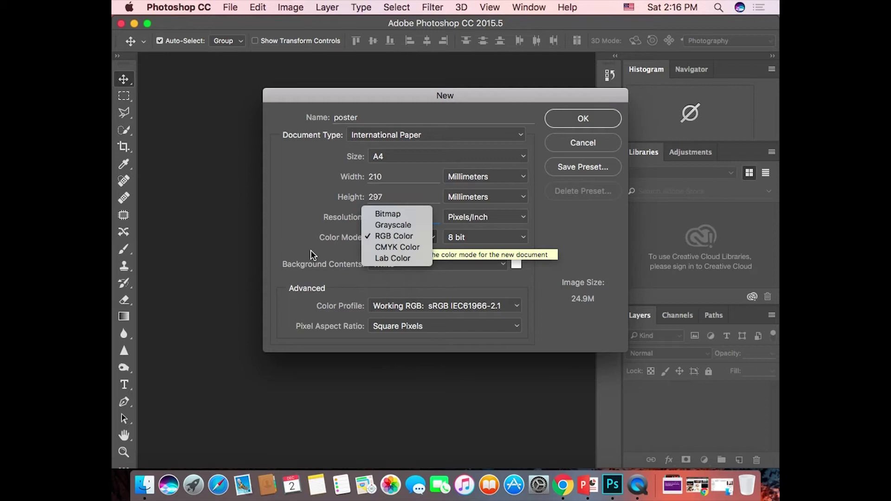
pyautogui.click(408, 237)
pyautogui.click(408, 236)
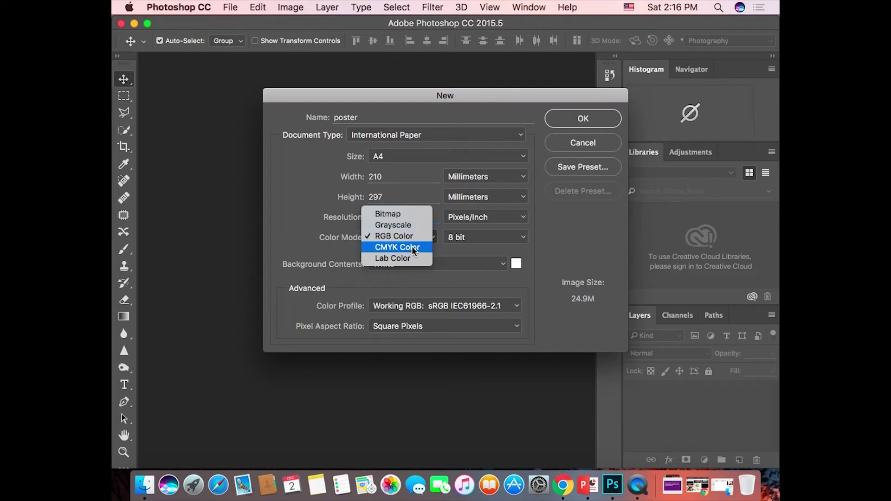
pyautogui.click(412, 248)
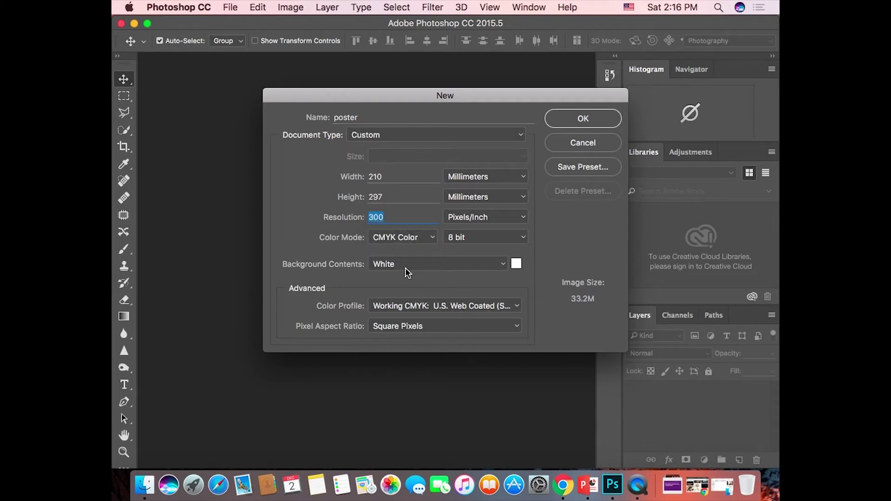
pyautogui.click(584, 121)
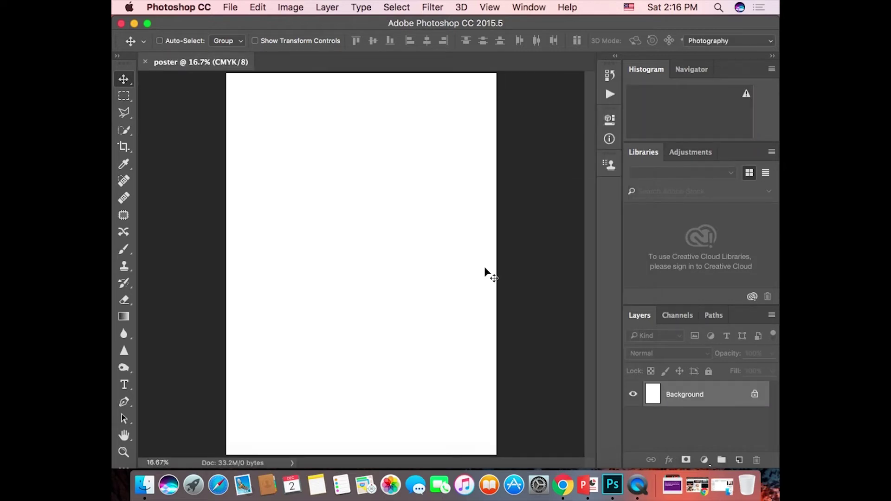
# - Minimize the application window to reach the desktop folders
pyautogui.press('super+minus')
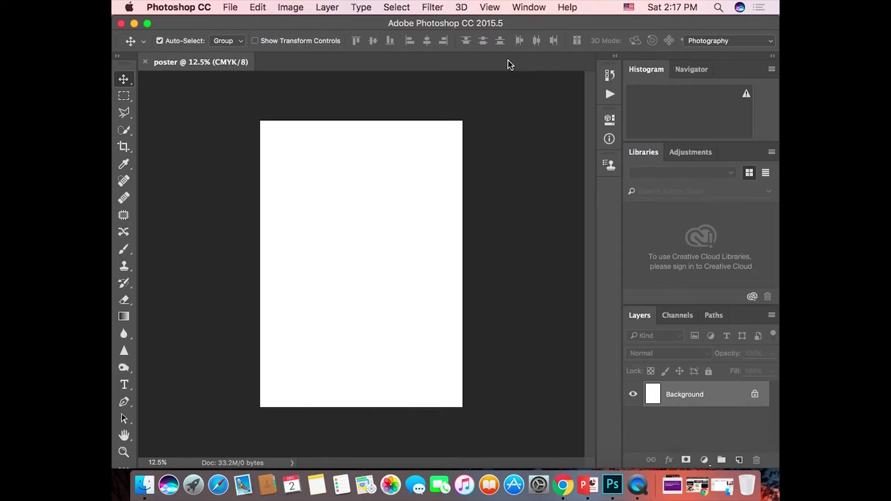
pyautogui.click(134, 23)
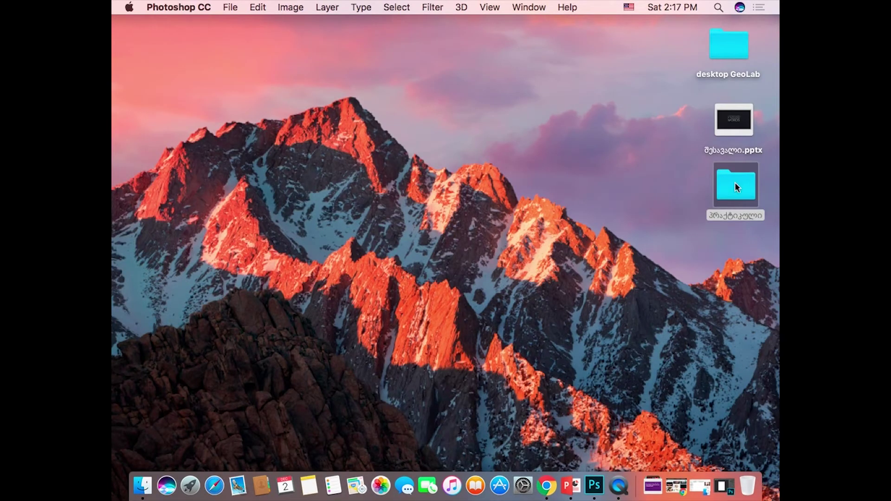
# - Open all three practice images from the desktop practice folder in Photoshop
pyautogui.doubleClick(734, 185)
pyautogui.moveTo(496, 187); pyautogui.dragTo(612, 494)
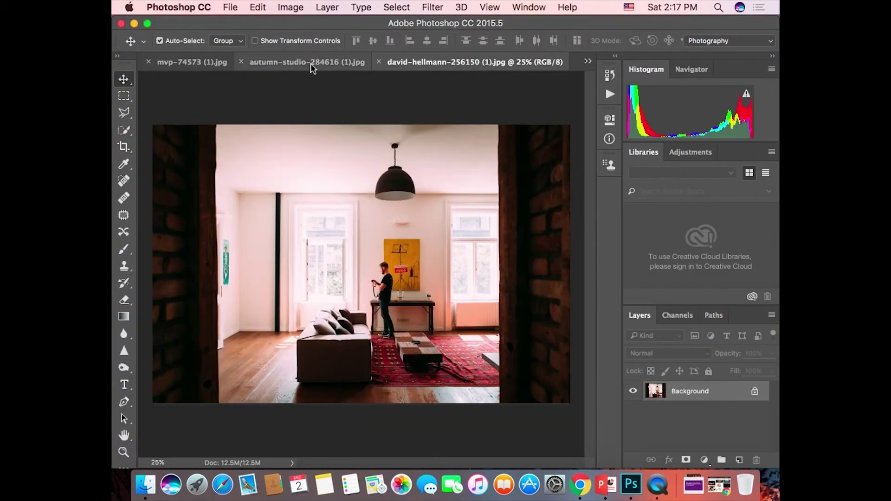
# - Minimize the application window, check which programs can open the autumn-studio image in Finder, and return to Photoshop
pyautogui.click(134, 24)
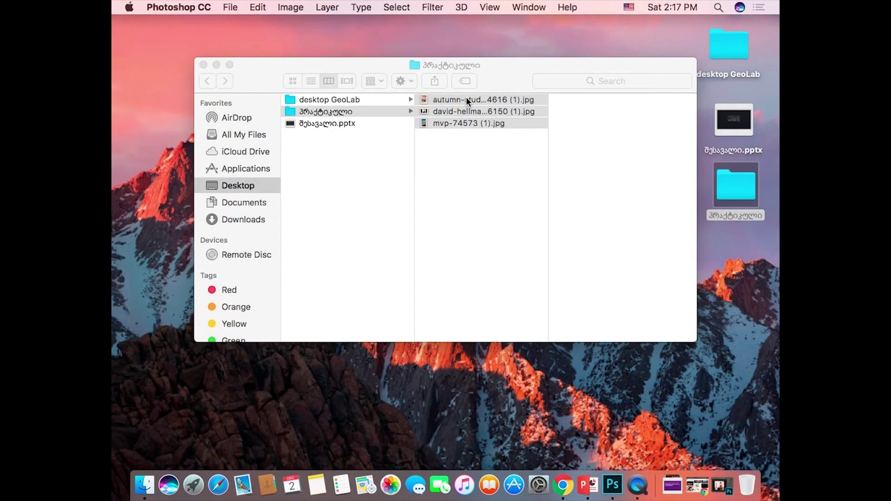
pyautogui.click(466, 96)
pyautogui.click(464, 141)
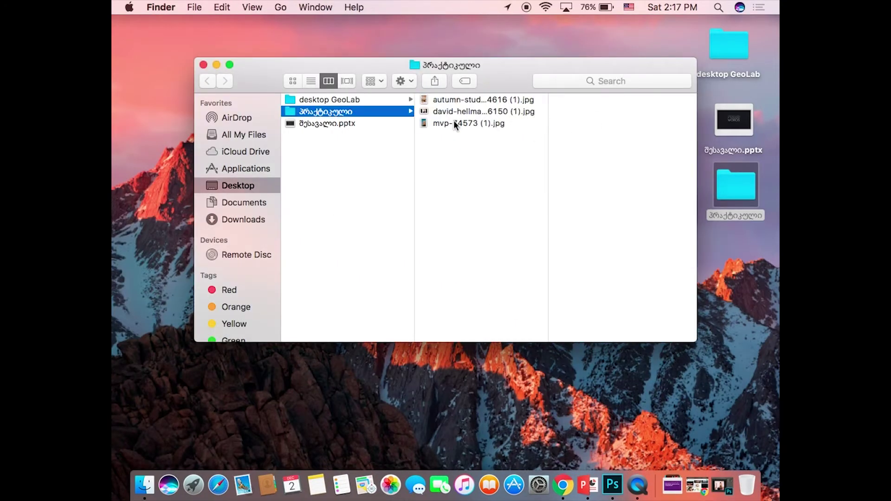
pyautogui.click(464, 98)
pyautogui.rightClick(464, 97)
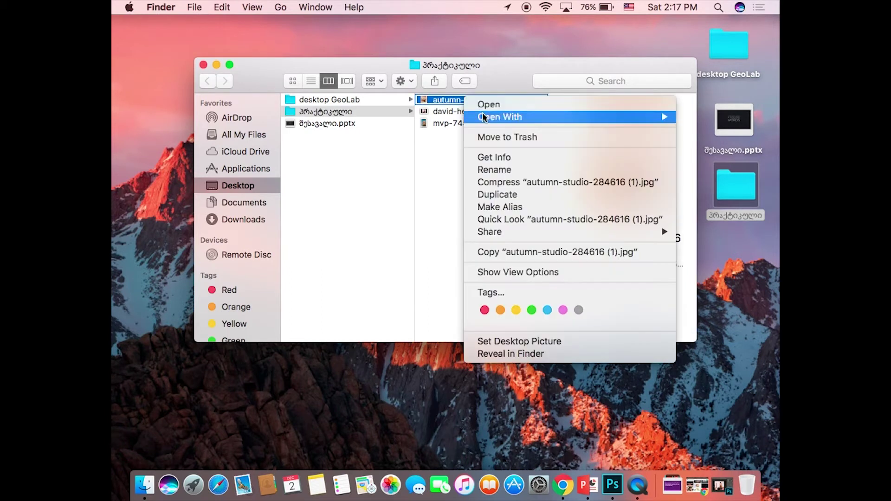
pyautogui.moveTo(495, 116)
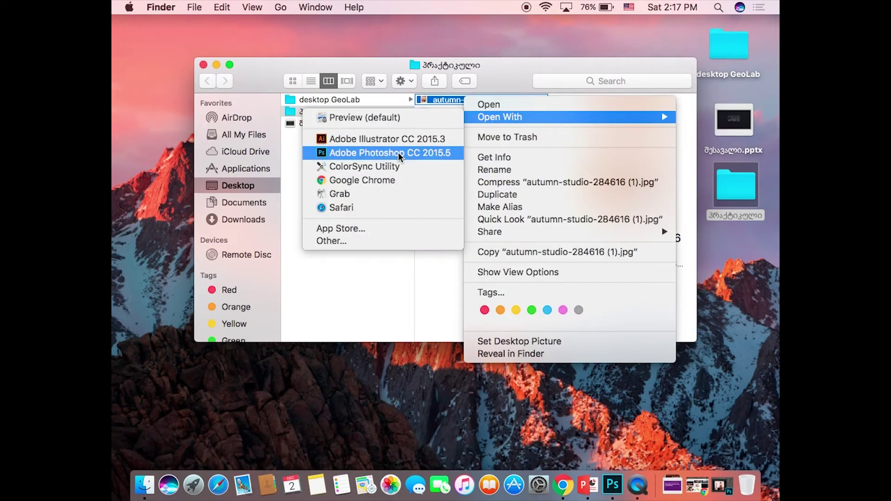
pyautogui.click(349, 277)
pyautogui.click(612, 485)
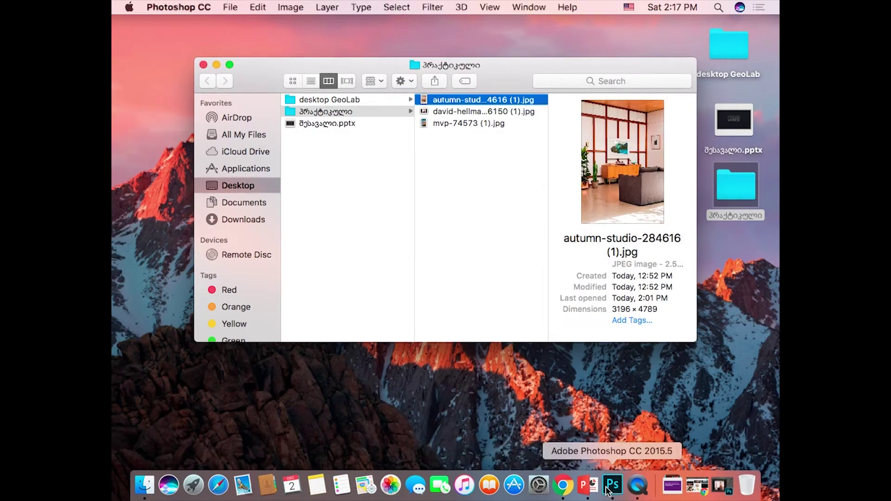
pyautogui.click(230, 11)
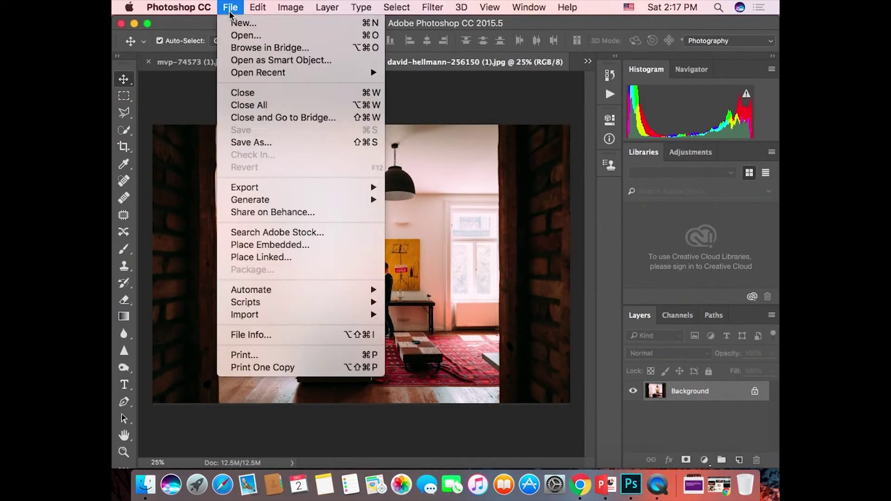
pyautogui.click(249, 36)
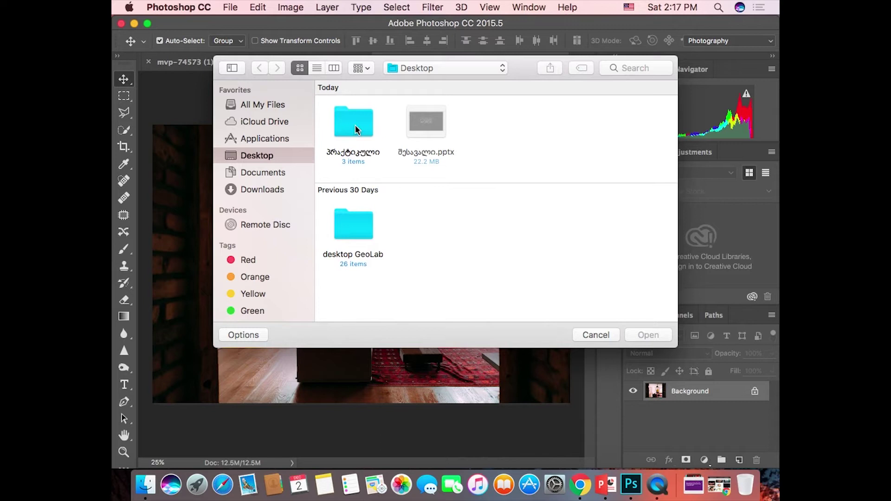
pyautogui.doubleClick(355, 124)
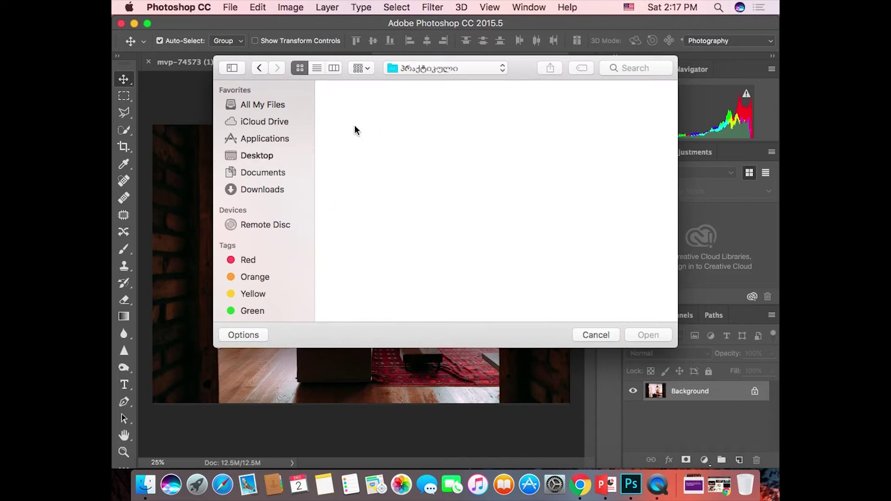
pyautogui.click(352, 124)
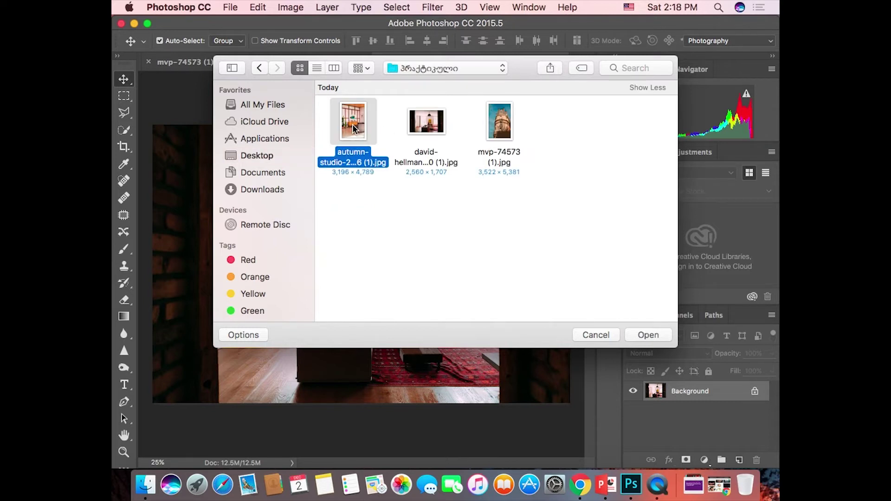
pyautogui.click(607, 335)
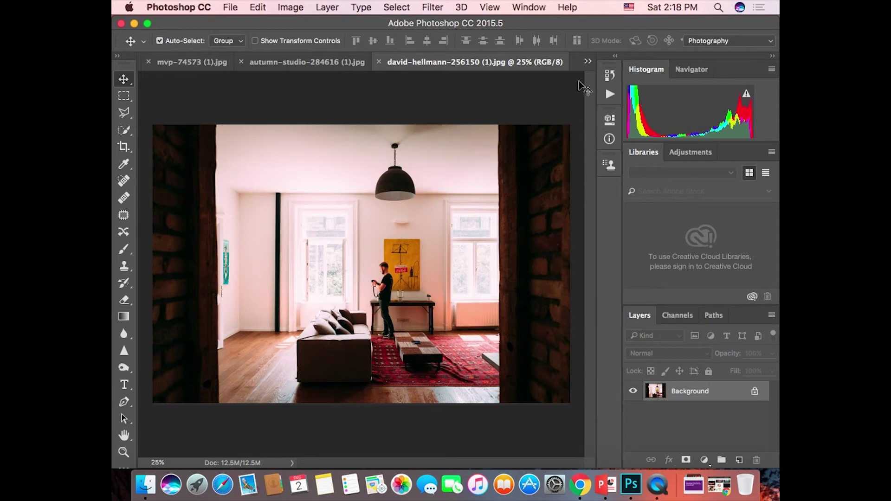
# - Try placing autumn-studio-284616 (1).jpg from the practice folder as an embedded image in the poster document
pyautogui.click(587, 61)
pyautogui.click(622, 62)
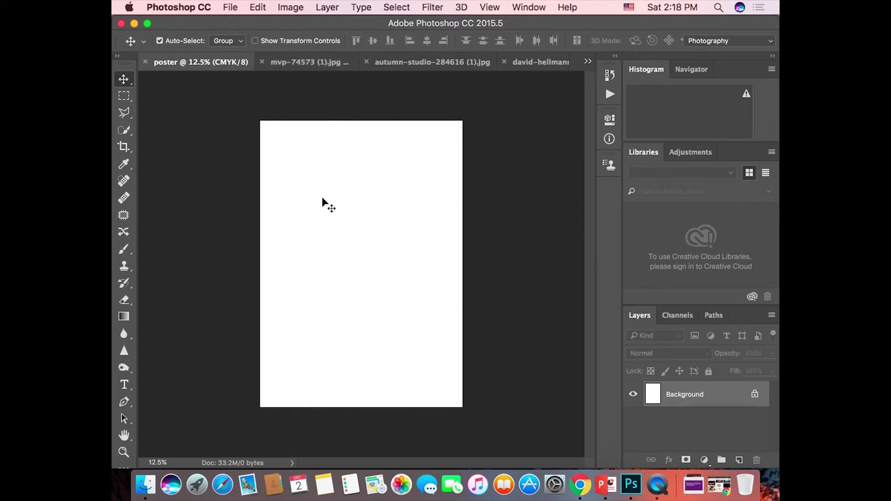
pyautogui.click(230, 7)
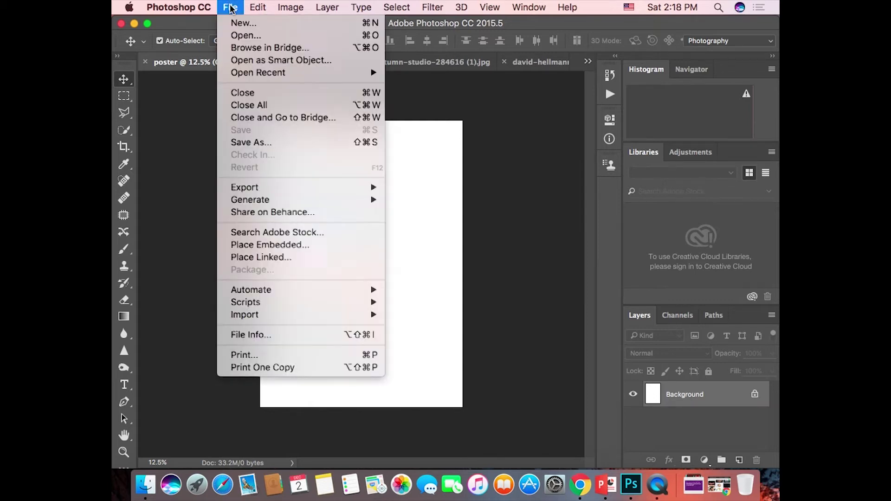
pyautogui.click(279, 246)
pyautogui.click(351, 133)
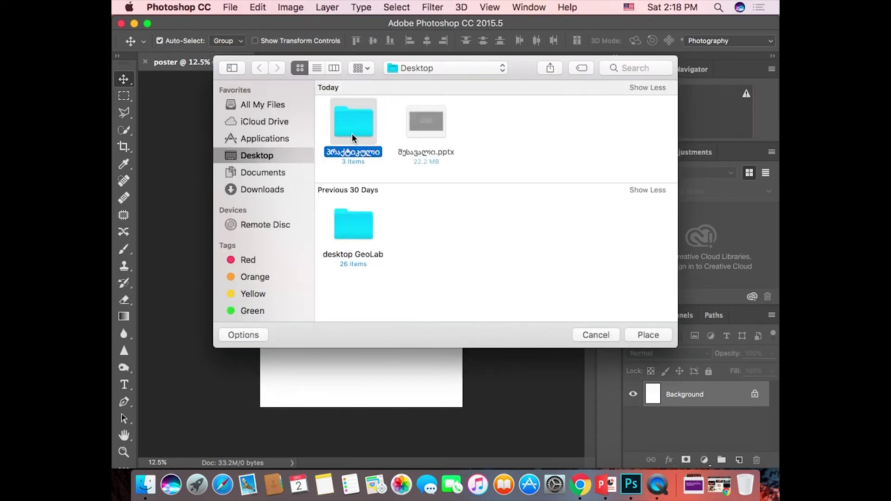
pyautogui.doubleClick(352, 133)
pyautogui.click(356, 117)
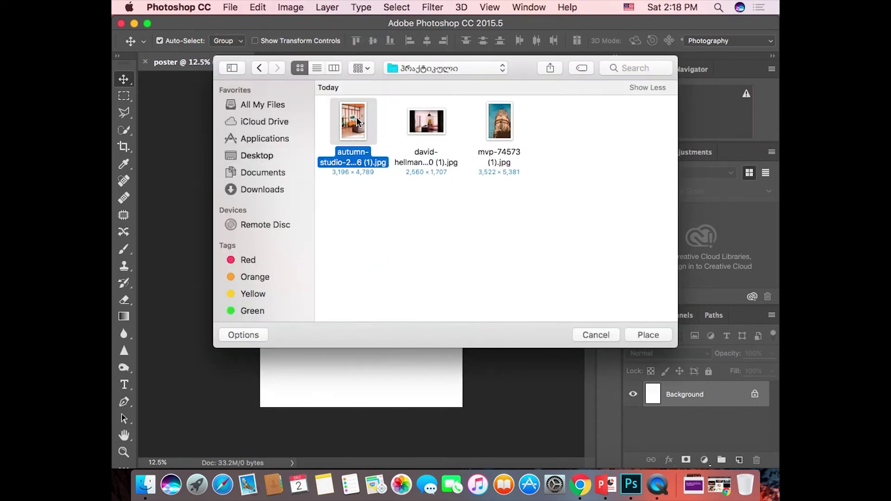
pyautogui.click(647, 330)
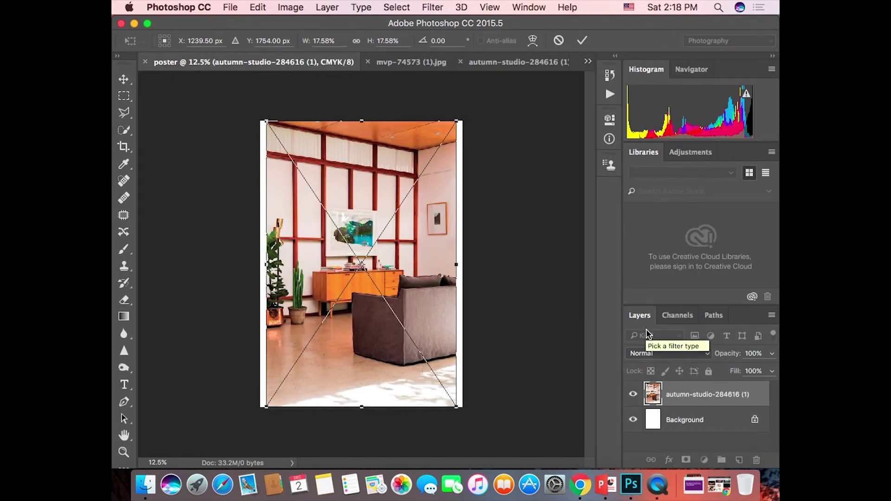
pyautogui.click(558, 41)
pyautogui.click(229, 8)
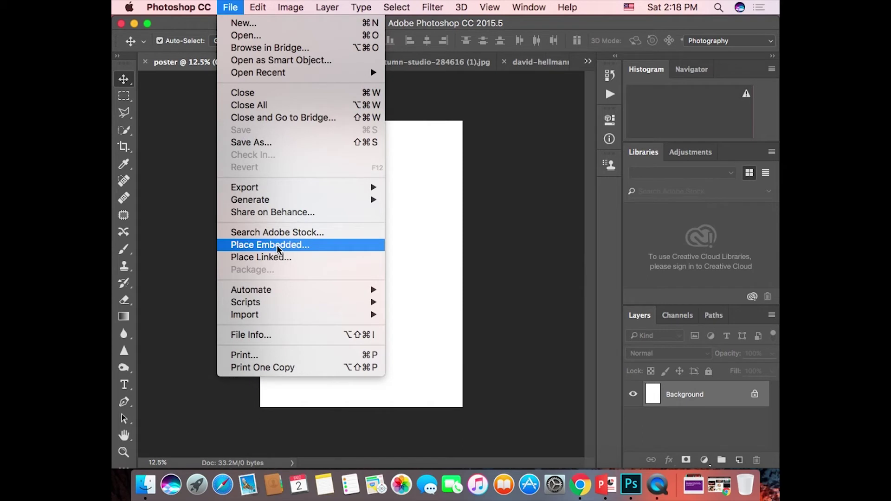
pyautogui.click(276, 244)
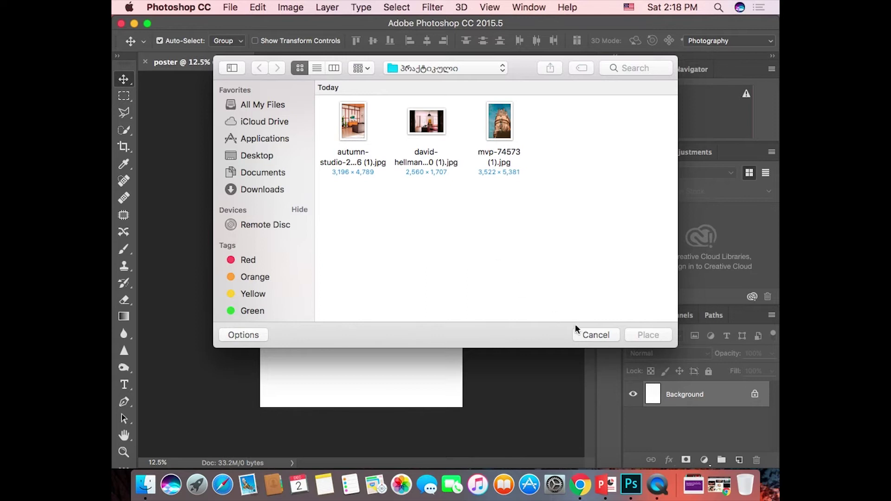
pyautogui.click(595, 335)
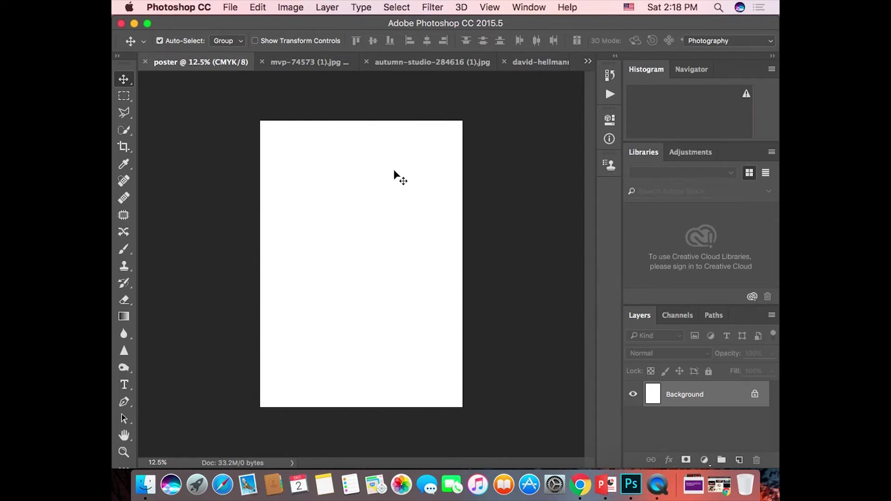
# - Close the mvp, autumn-studio and david-hellmann image documents, keeping only the poster document open
pyautogui.click(262, 61)
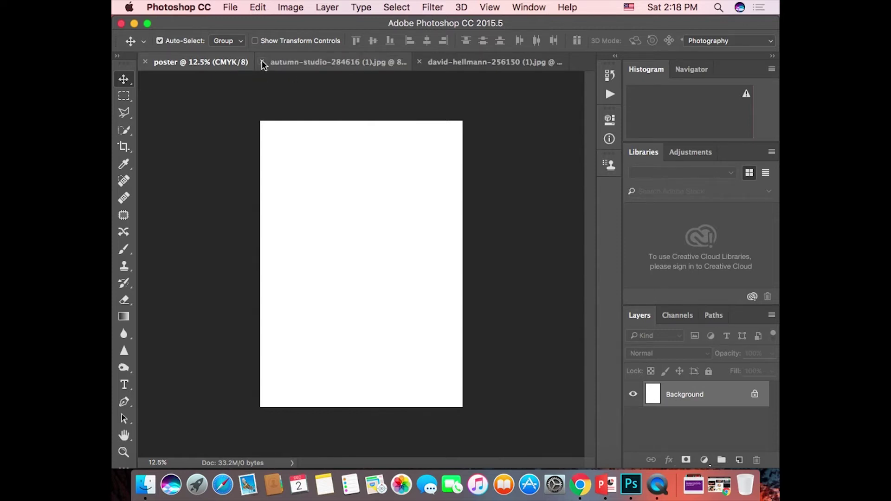
pyautogui.click(261, 61)
pyautogui.click(261, 62)
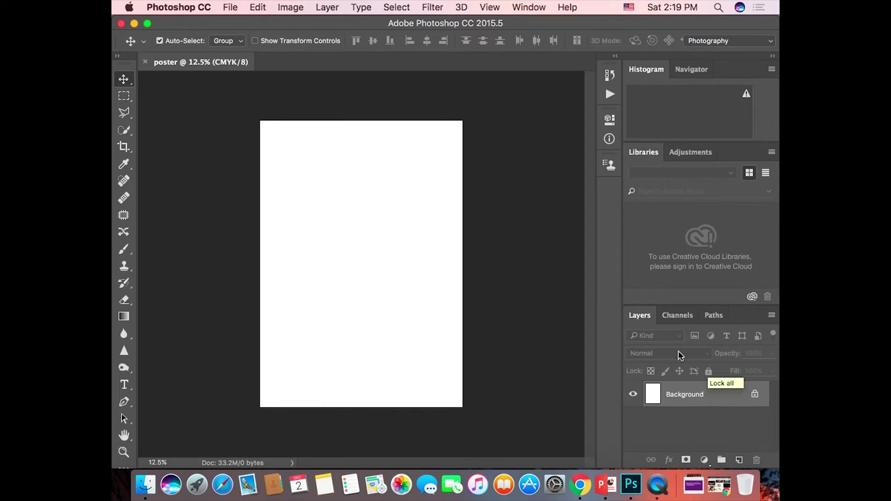
# - Show the History panel for the poster document and collapse it again
pyautogui.click(522, 7)
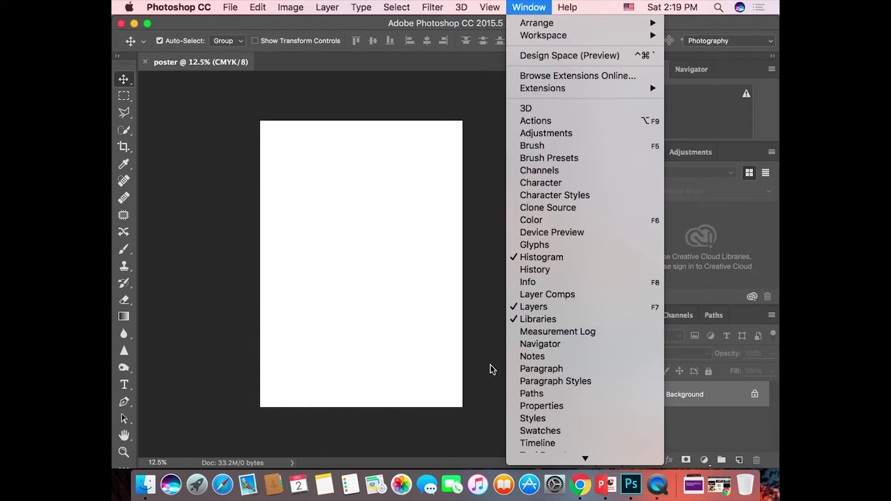
pyautogui.click(490, 344)
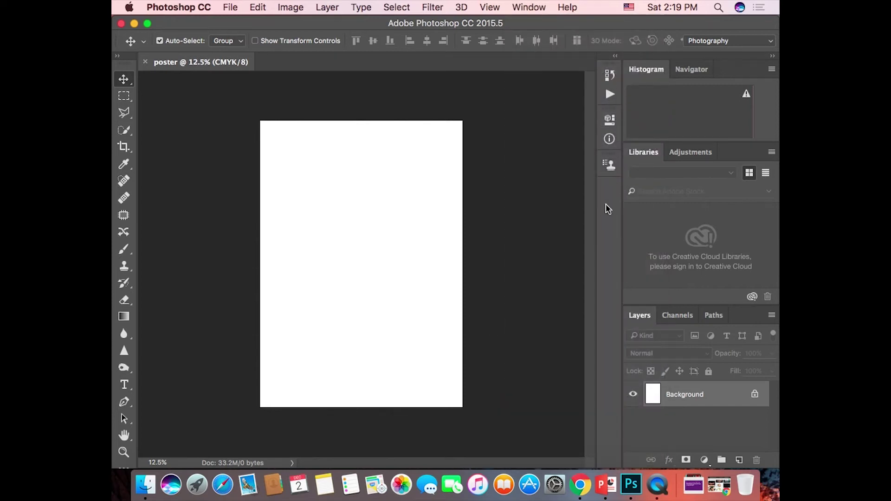
pyautogui.click(534, 7)
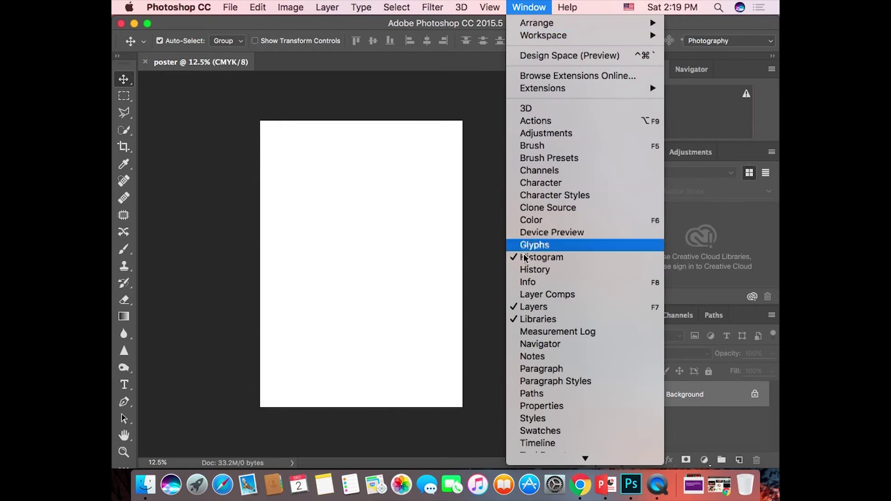
pyautogui.scroll(-3, 533, 430)
pyautogui.click(533, 7)
pyautogui.click(533, 8)
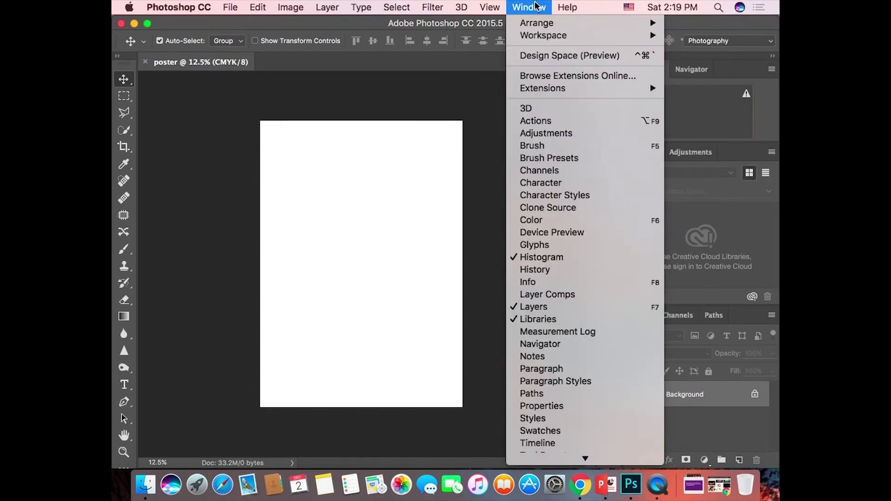
pyautogui.click(549, 270)
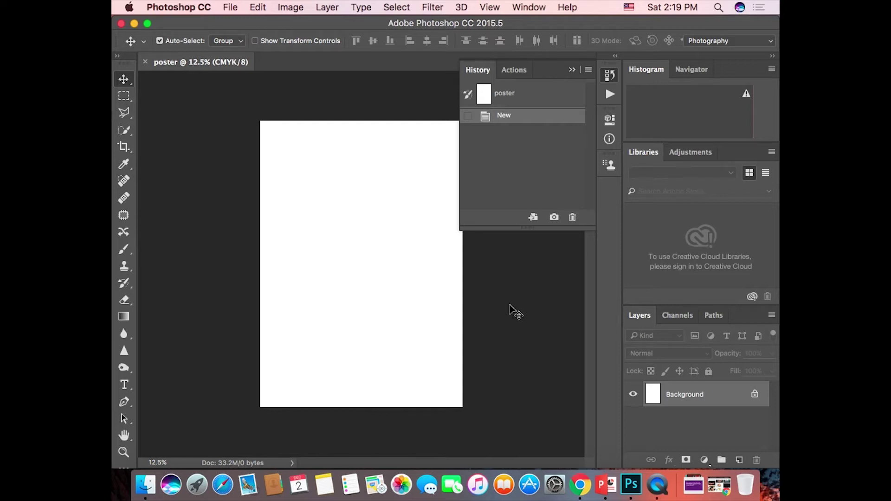
pyautogui.click(572, 69)
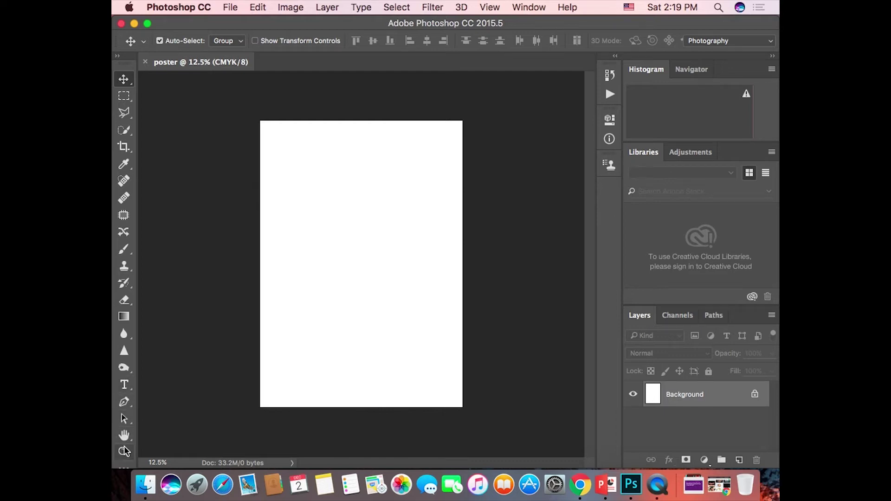
# - Draw a rectangular marquee selection in the upper part of the poster and activate the Gradient tool
pyautogui.click(124, 96)
pyautogui.moveTo(295, 164); pyautogui.dragTo(391, 221)
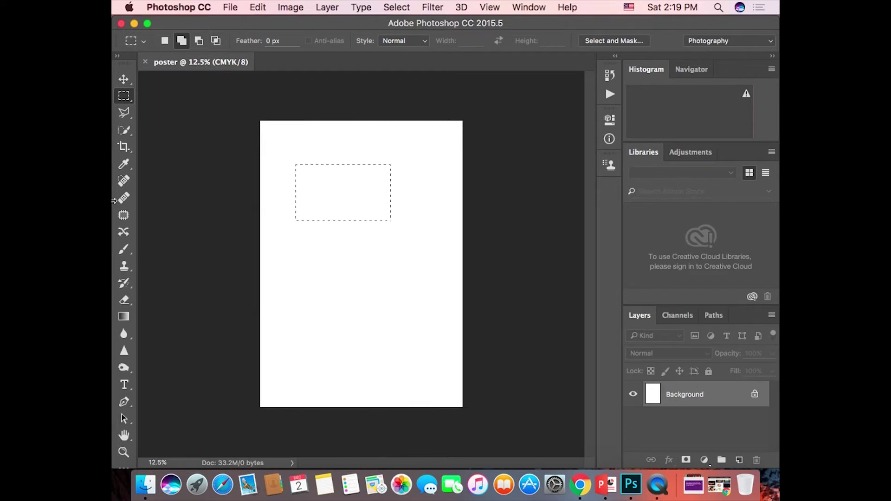
pyautogui.click(124, 317)
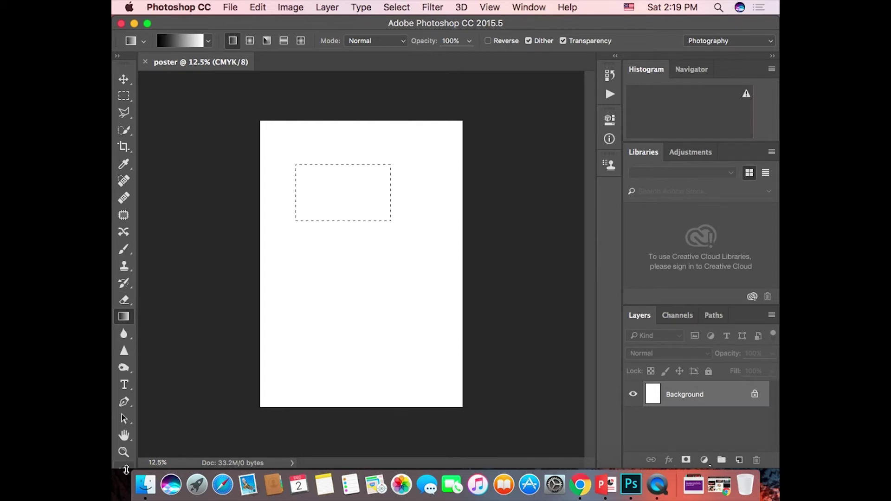
# - Move and resize the application window before refitting it to the screen, and activate the Rectangle tool in Shape mode
pyautogui.moveTo(199, 23); pyautogui.dragTo(205, 4)
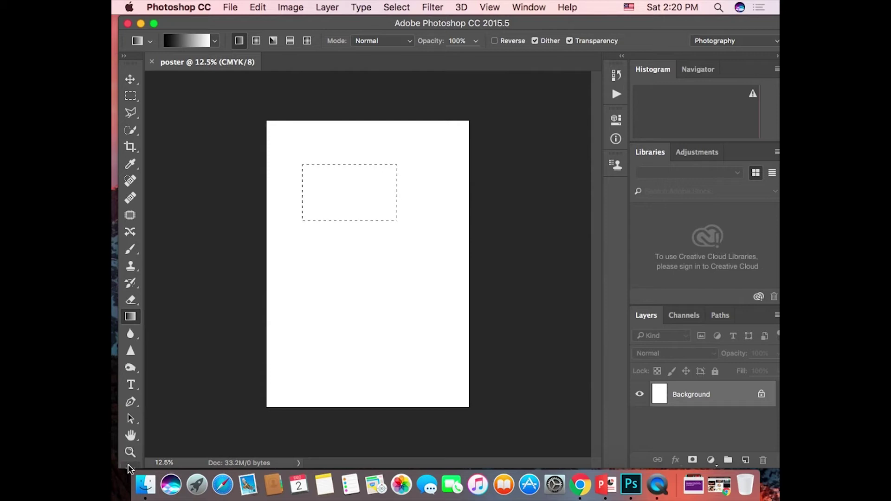
pyautogui.moveTo(124, 481); pyautogui.dragTo(128, 422)
pyautogui.moveTo(139, 390); pyautogui.dragTo(134, 387)
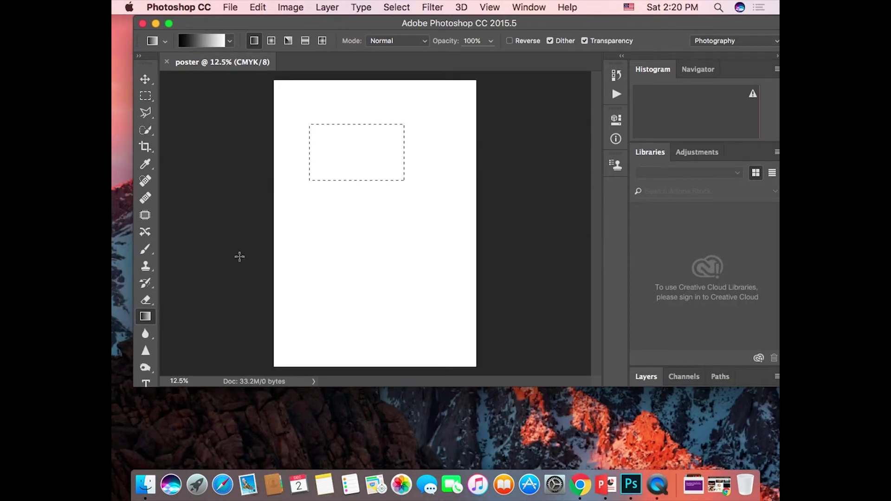
pyautogui.moveTo(687, 23); pyautogui.dragTo(630, 24)
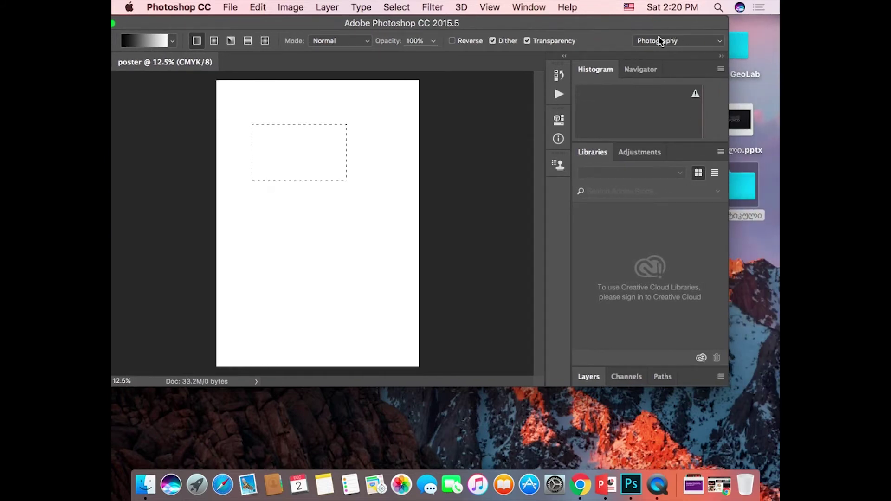
pyautogui.click(695, 44)
pyautogui.click(672, 75)
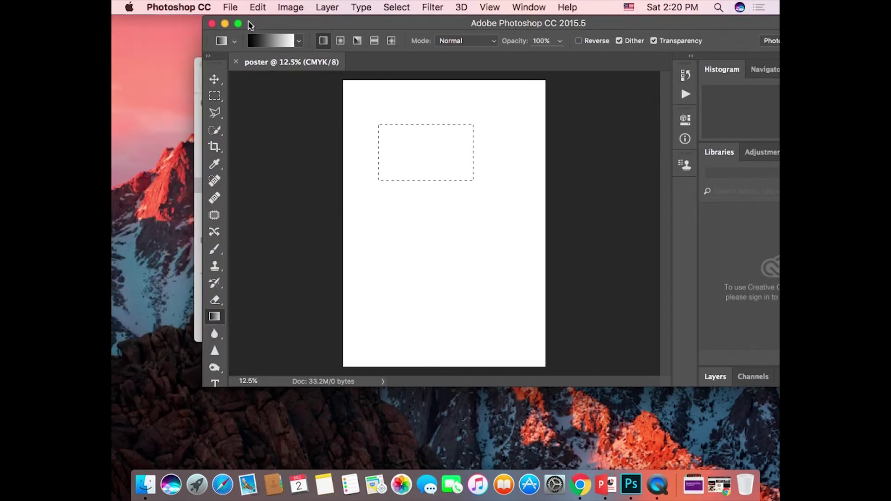
pyautogui.click(236, 24)
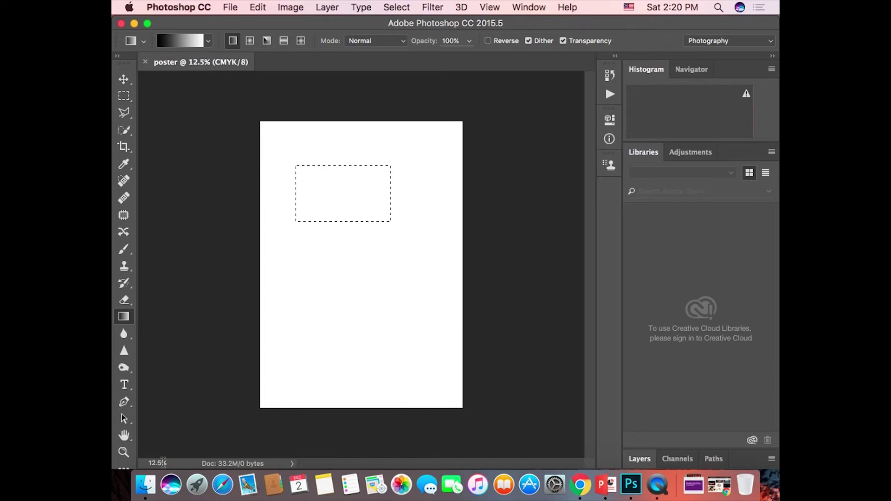
pyautogui.press('u')
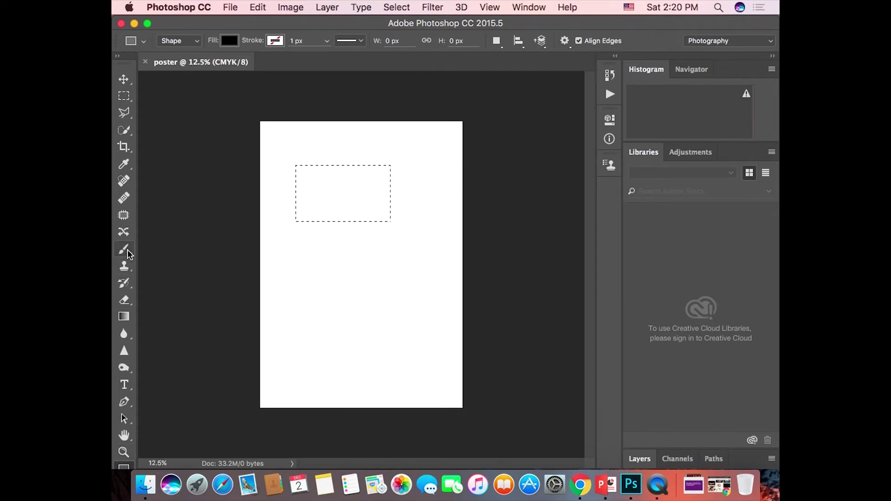
# - Deselect the marquee, apply the Stamp Edge rectangle preset, and draw a rectangle about 537 by 419 px in the poster's upper half
pyautogui.press('super+d')
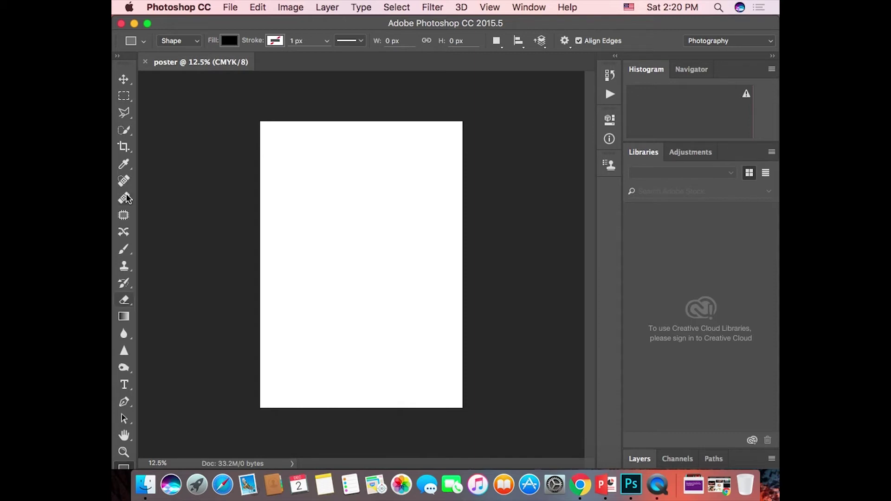
pyautogui.click(143, 42)
pyautogui.click(143, 66)
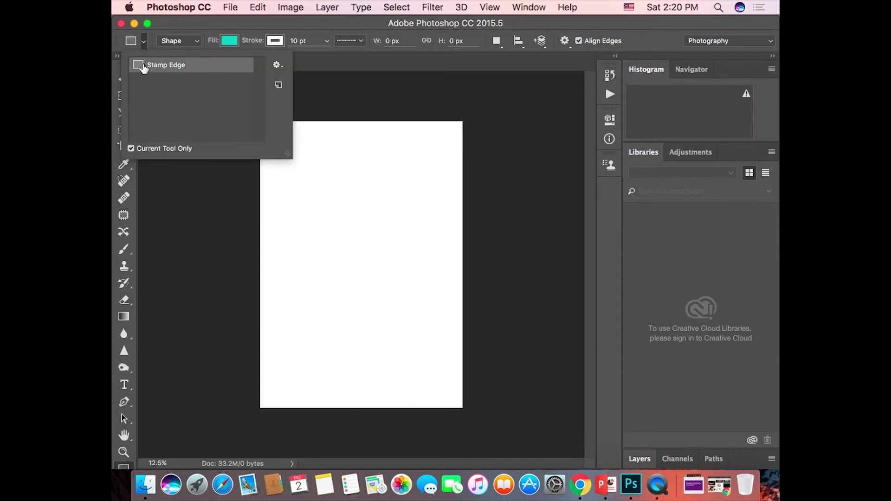
pyautogui.click(135, 367)
pyautogui.moveTo(323, 205); pyautogui.dragTo(366, 239)
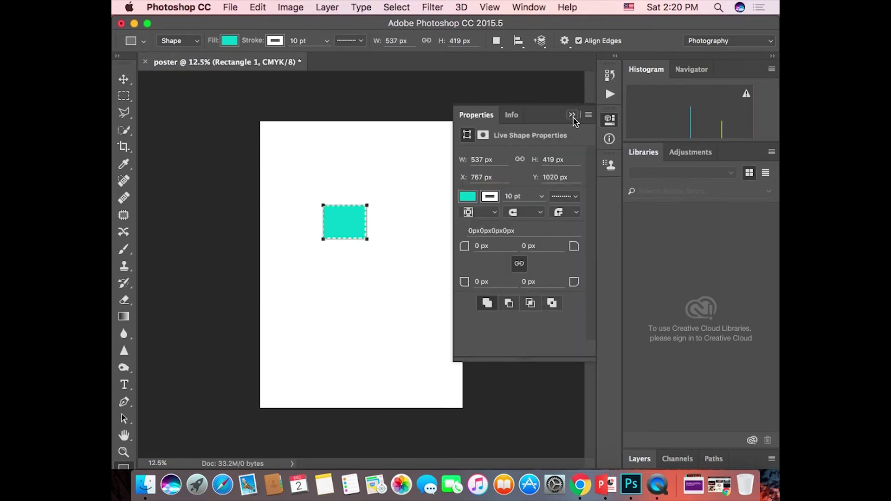
# - Draw three more Stamp Edge rectangles of about 1026 by 523 px, 585 by 864 px and 569 by 974 px
pyautogui.click(574, 114)
pyautogui.moveTo(420, 331); pyautogui.dragTo(337, 289)
pyautogui.click(495, 163)
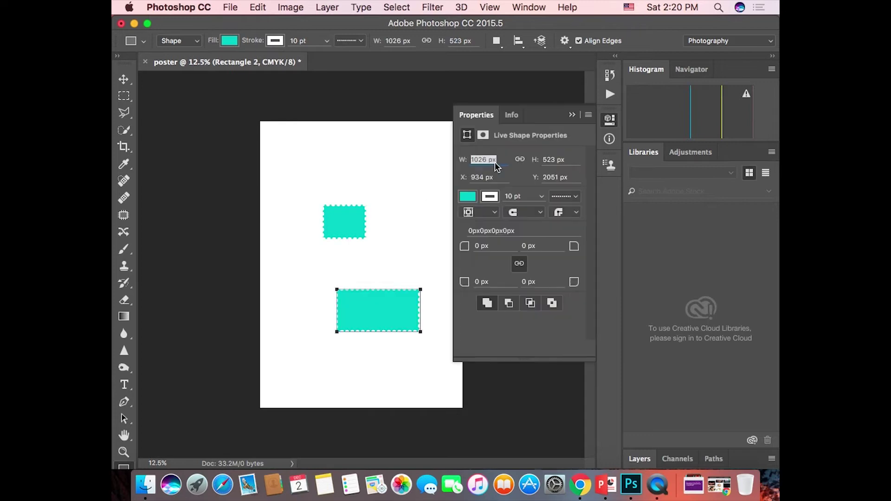
pyautogui.moveTo(406, 140); pyautogui.dragTo(457, 210)
pyautogui.moveTo(289, 151); pyautogui.dragTo(336, 230)
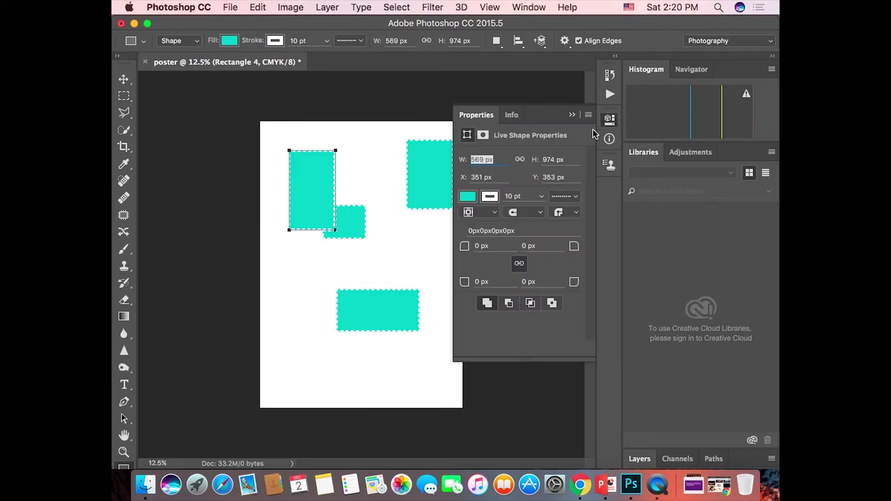
pyautogui.click(572, 115)
# - Step back through the poster's history one state at a time, from the last rectangle to the Rectangular Marquee state
pyautogui.click(609, 75)
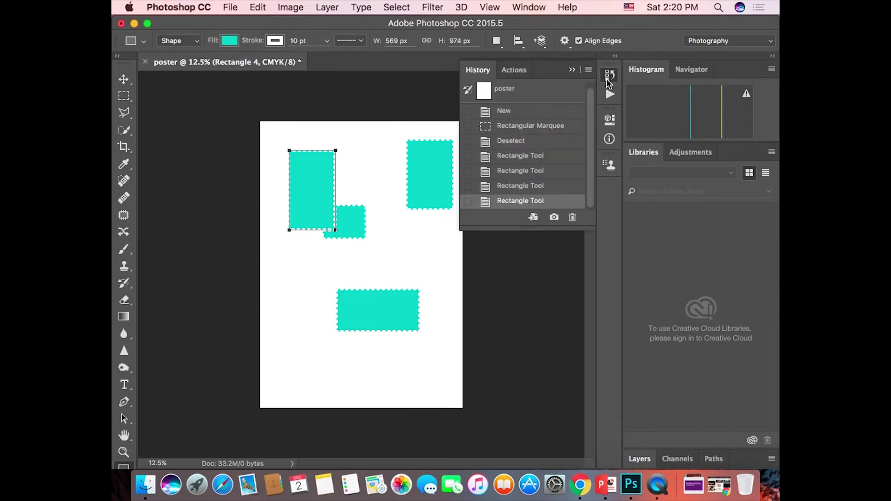
pyautogui.click(500, 186)
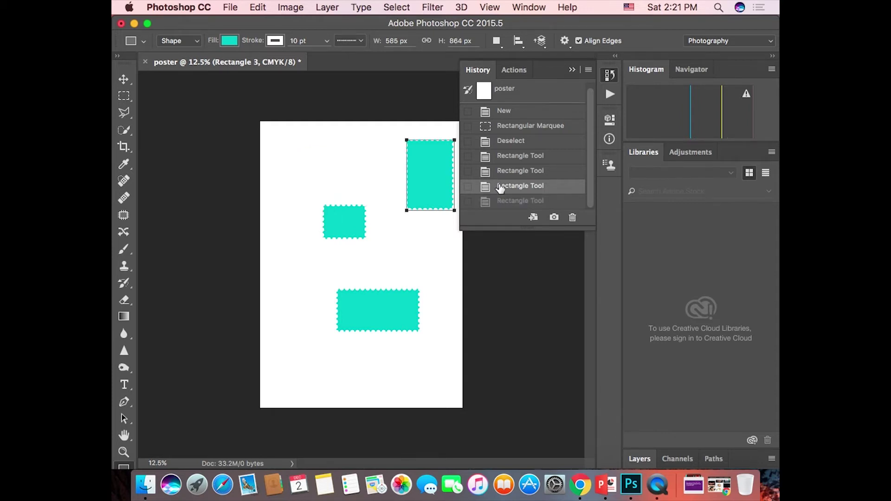
pyautogui.click(532, 170)
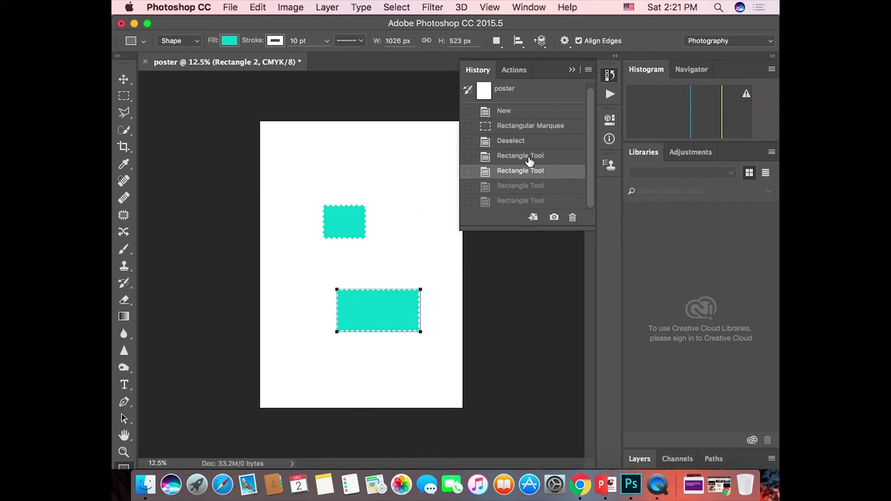
pyautogui.click(529, 155)
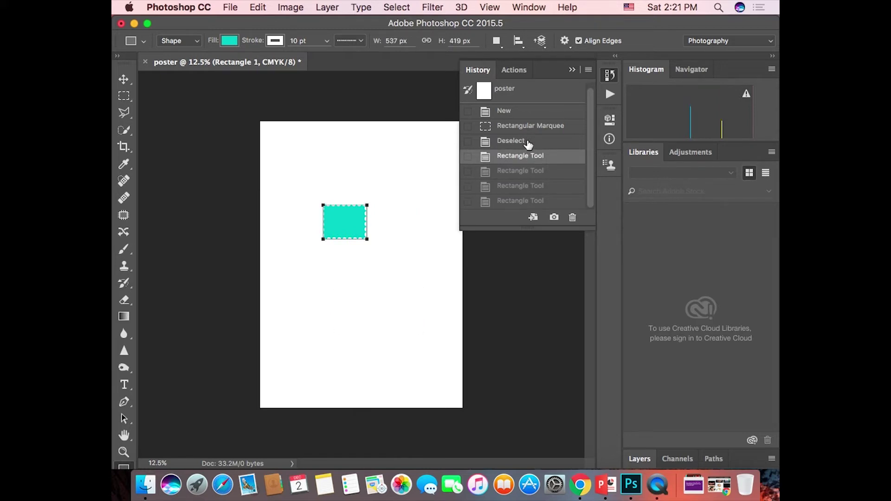
pyautogui.click(528, 142)
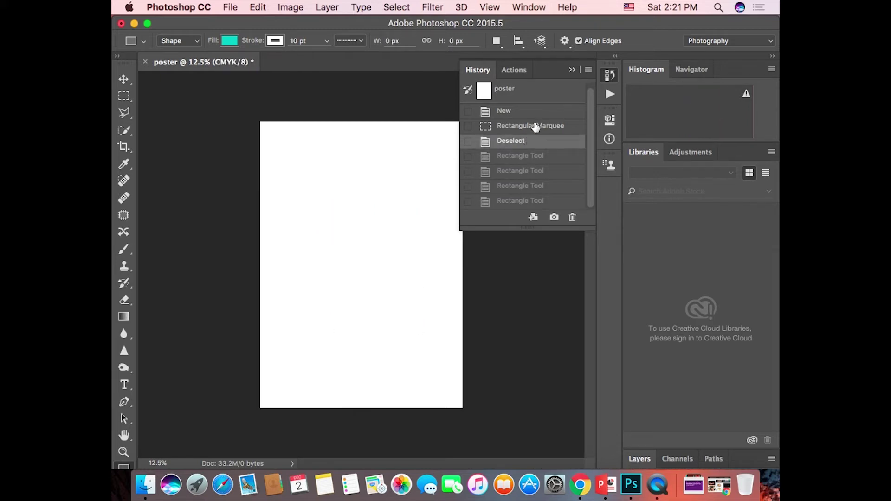
pyautogui.click(535, 126)
# - Lengthen the History panel and return the poster to the history state of the second rectangle
pyautogui.click(530, 190)
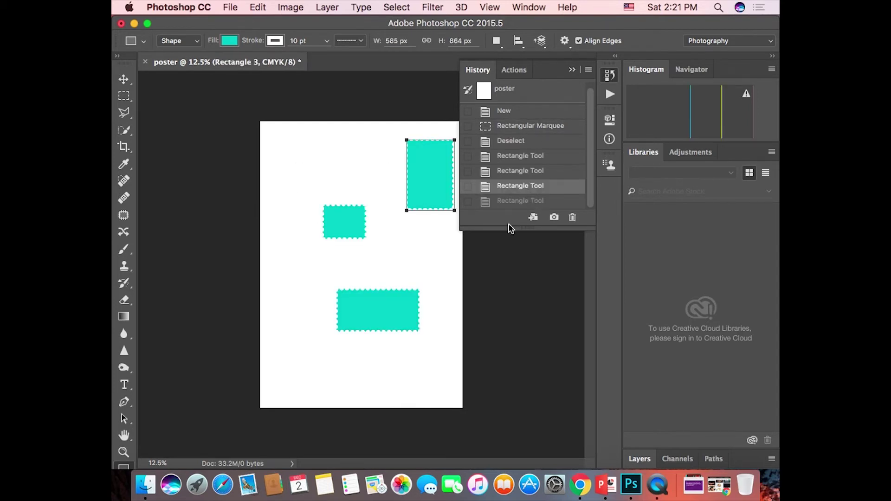
pyautogui.moveTo(508, 226); pyautogui.dragTo(514, 276)
pyautogui.click(530, 179)
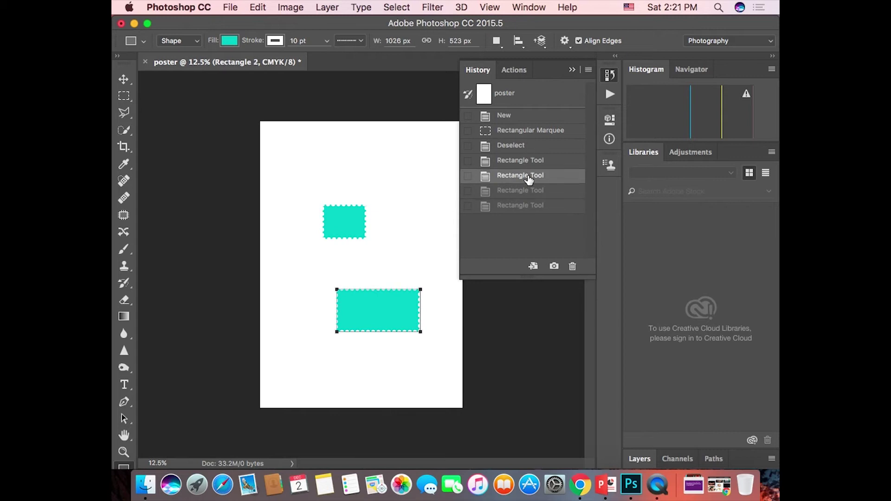
pyautogui.click(573, 70)
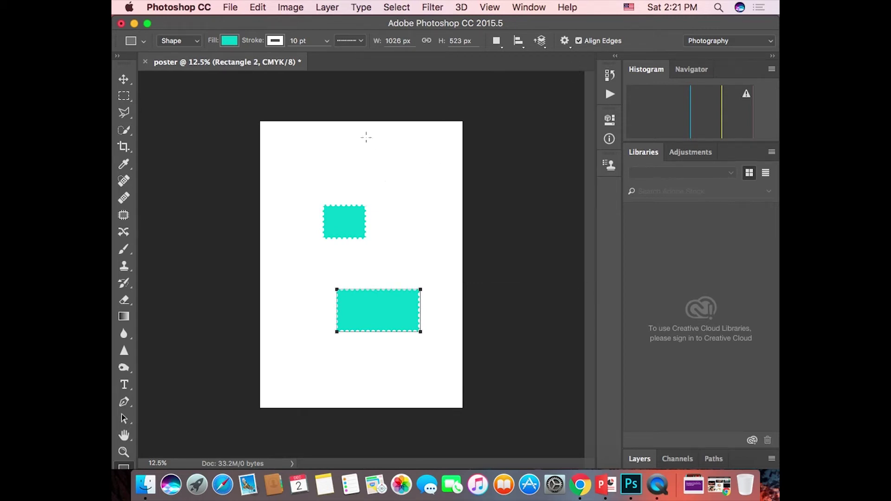
# - Draw a new rectangle about 726 by 499 px near the poster's top edge and check it in the history
pyautogui.moveTo(331, 151); pyautogui.dragTo(391, 191)
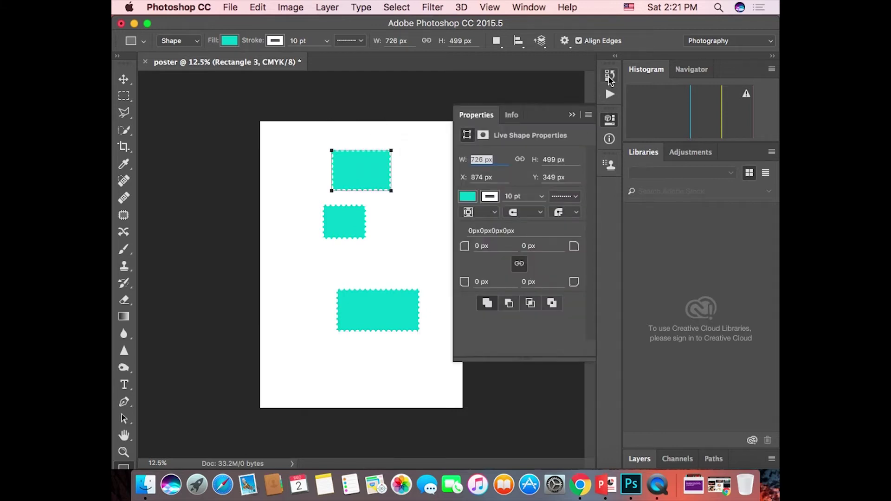
pyautogui.click(609, 74)
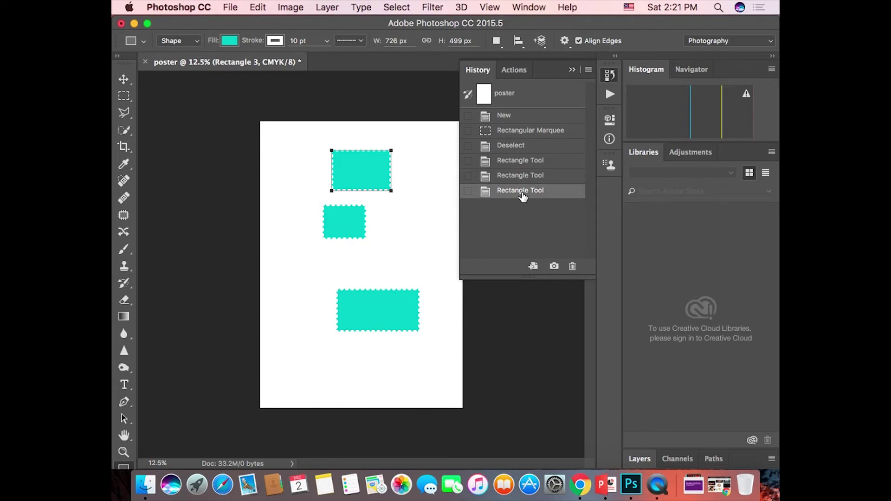
pyautogui.click(572, 70)
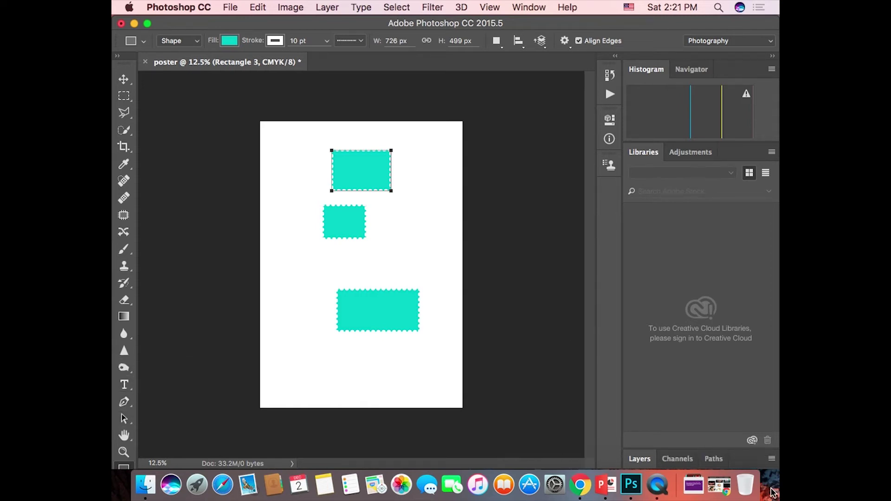
# - Activate the Move tool, then shorten the application window and shift it slightly down and away from the screen edge
pyautogui.click(194, 264)
pyautogui.click(487, 255)
pyautogui.click(126, 82)
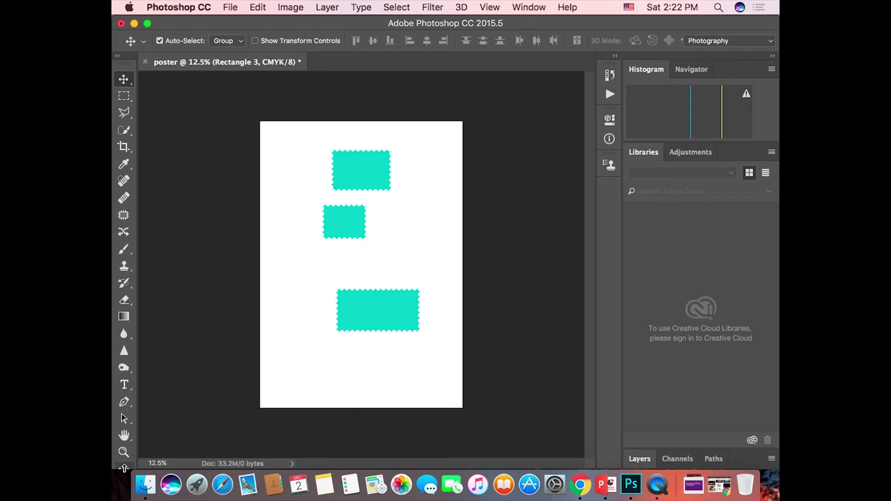
pyautogui.moveTo(124, 458); pyautogui.dragTo(137, 391)
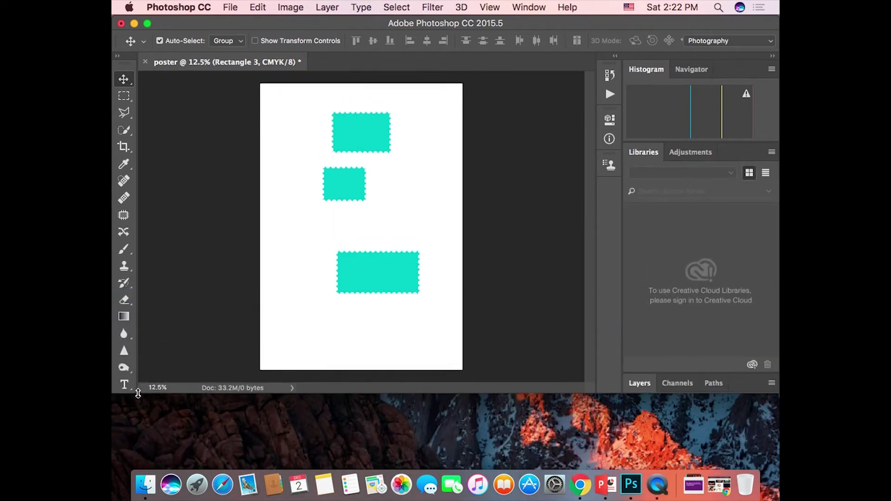
pyautogui.moveTo(586, 22); pyautogui.dragTo(608, 33)
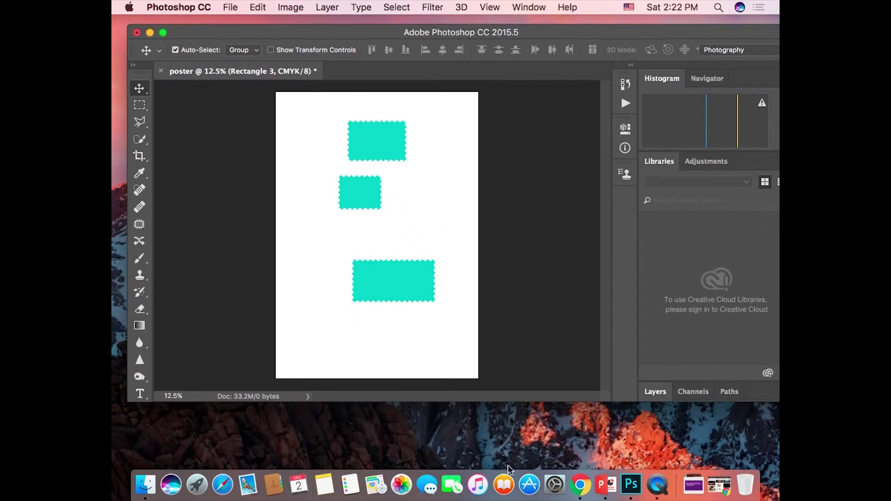
pyautogui.click(766, 485)
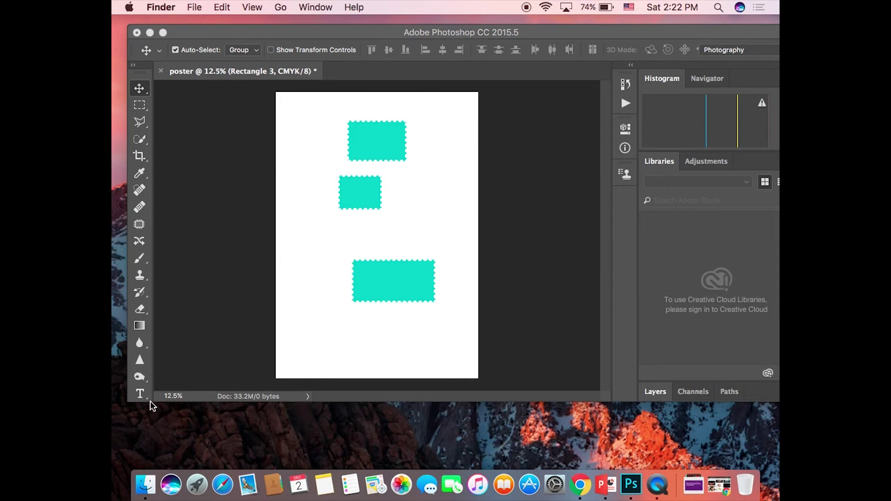
# - Activate the Gradient tool and lengthen the application window downward to show more of the tools
pyautogui.click(141, 326)
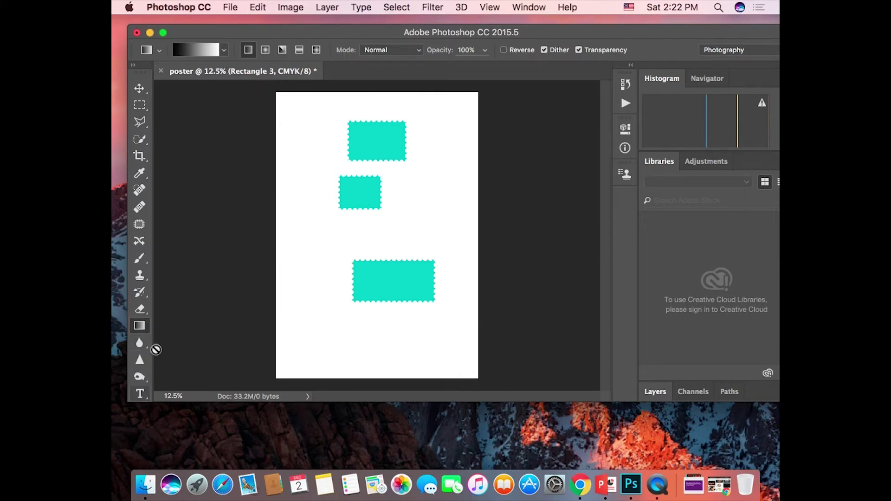
pyautogui.moveTo(150, 406); pyautogui.dragTo(150, 445)
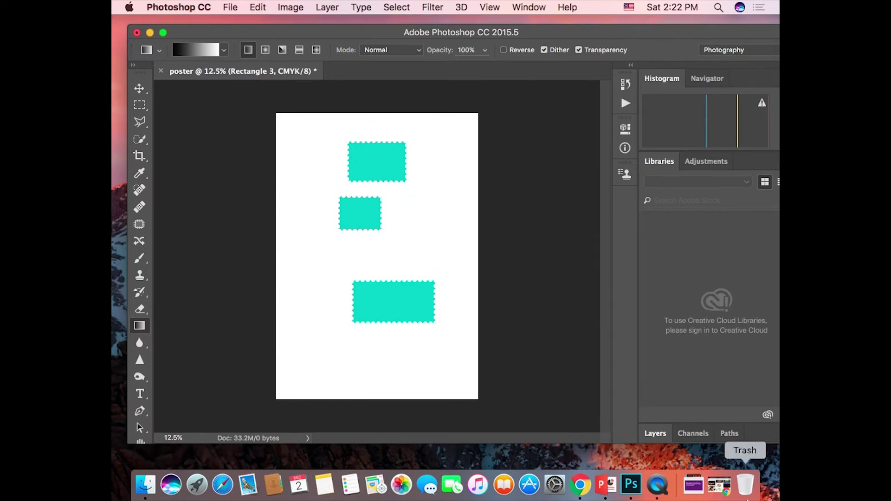
pyautogui.click(777, 471)
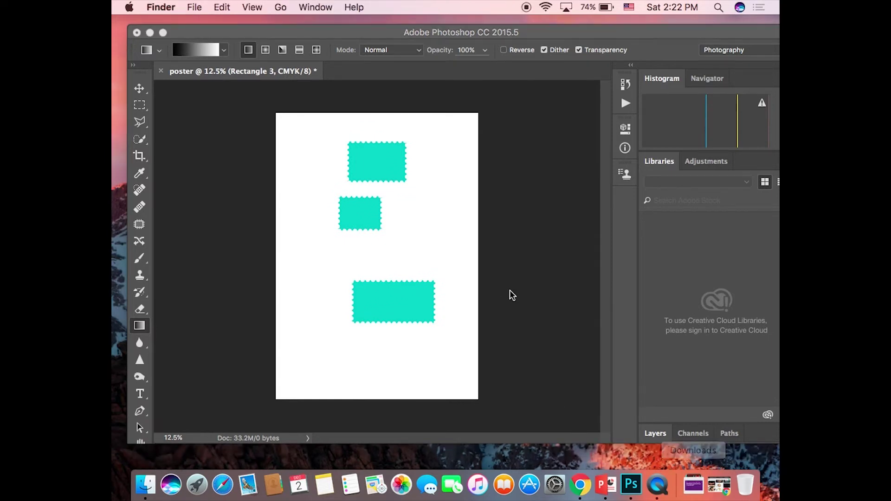
# - Revert the poster to its New state in the history and collapse the History panel
pyautogui.click(626, 90)
pyautogui.click(625, 89)
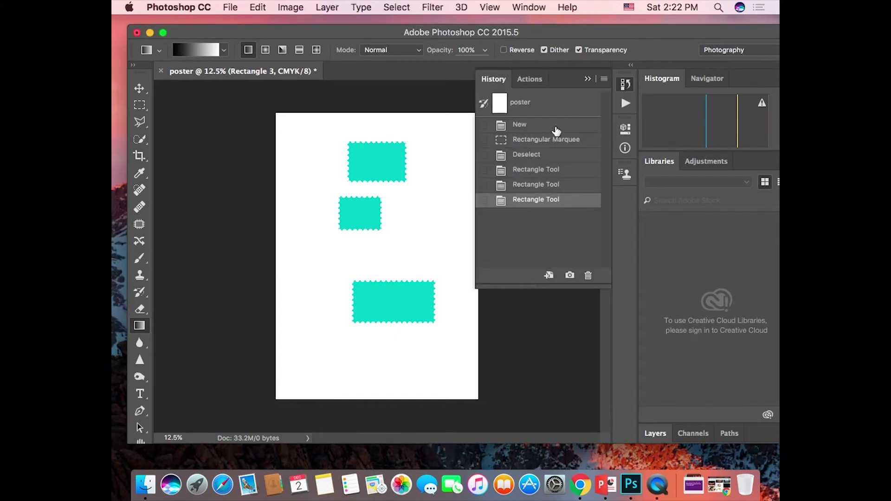
pyautogui.click(554, 125)
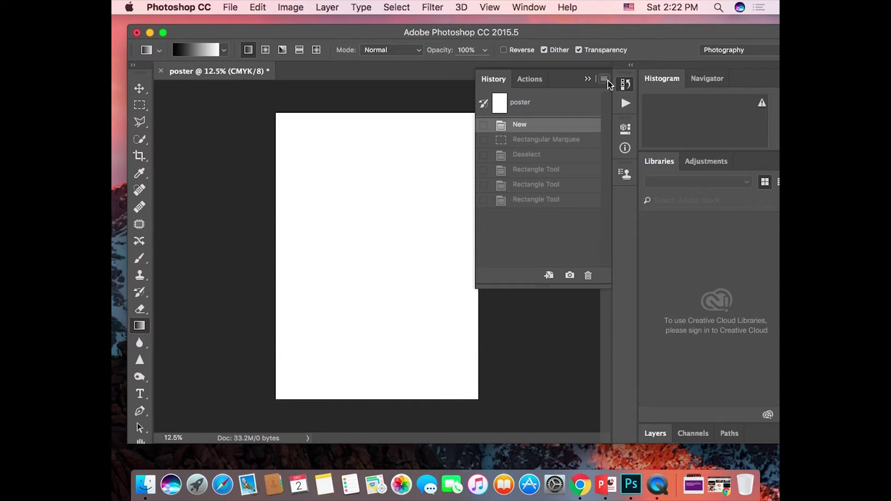
pyautogui.click(588, 79)
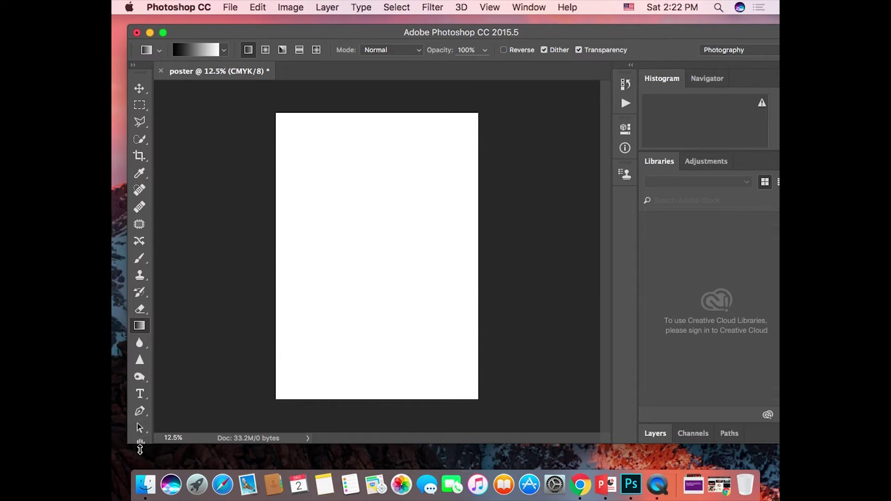
# - Move the application window back up and extend its lower and left edges to fill the screen area
pyautogui.moveTo(140, 444); pyautogui.dragTo(139, 474)
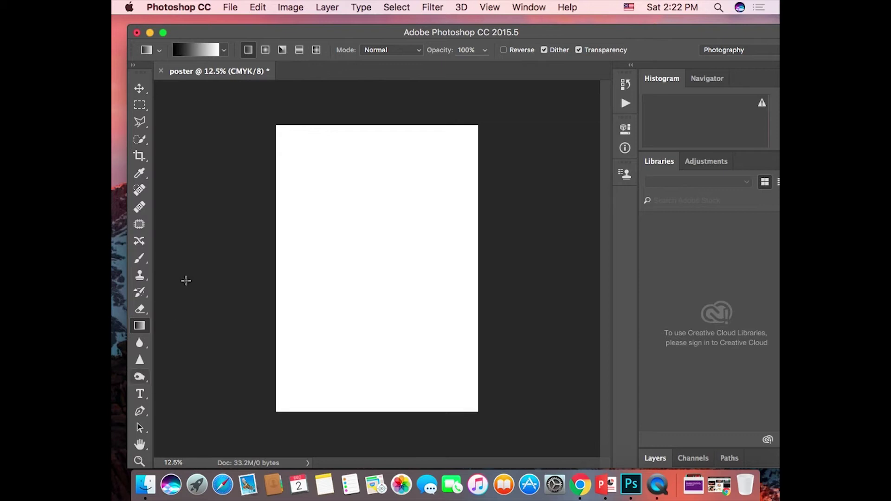
pyautogui.moveTo(238, 32); pyautogui.dragTo(234, 14)
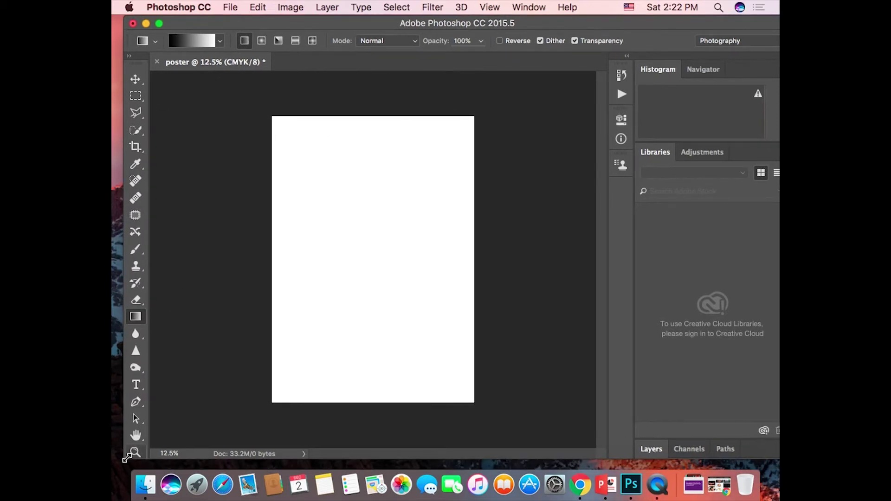
pyautogui.moveTo(127, 463); pyautogui.dragTo(116, 473)
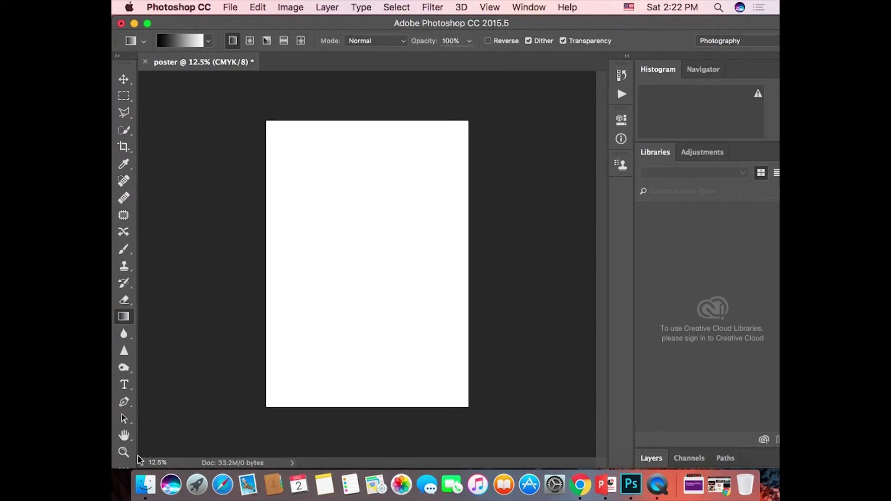
# - Show the list of additional tools that includes the Rectangle, Ellipse and Ruler tools, and activate the Move tool
pyautogui.click(124, 467)
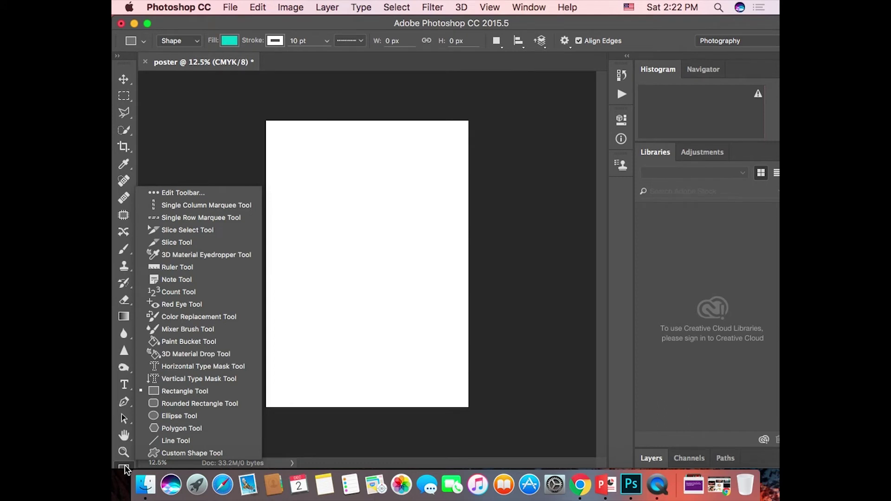
pyautogui.click(338, 408)
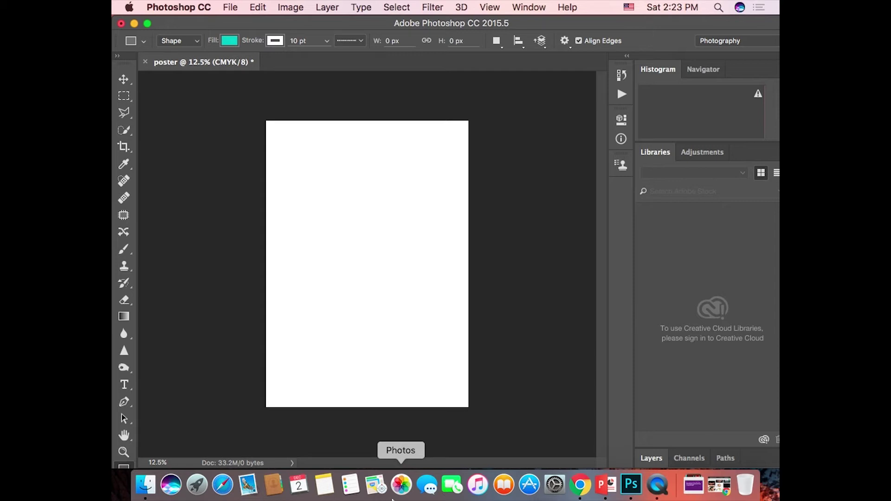
pyautogui.click(130, 466)
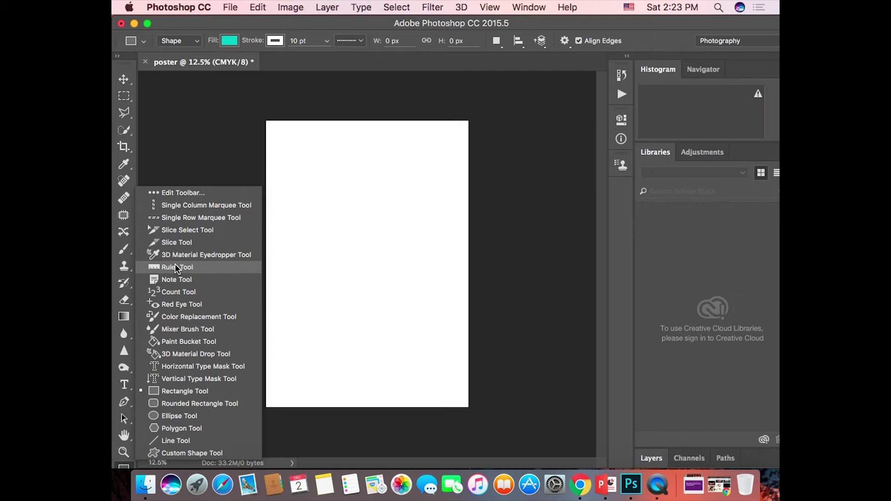
pyautogui.click(175, 393)
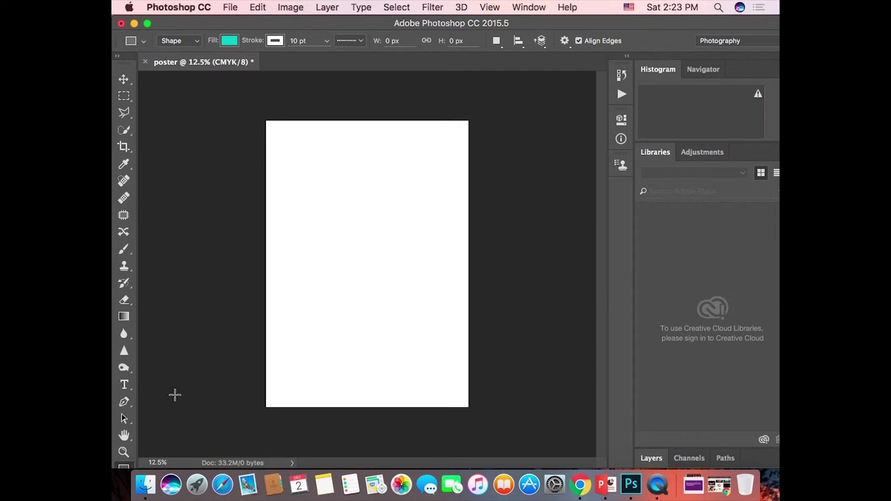
pyautogui.click(127, 463)
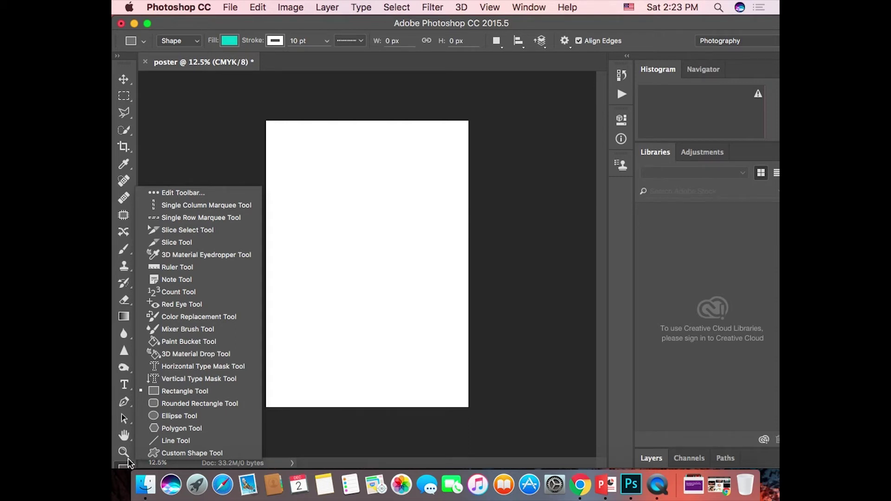
pyautogui.click(123, 79)
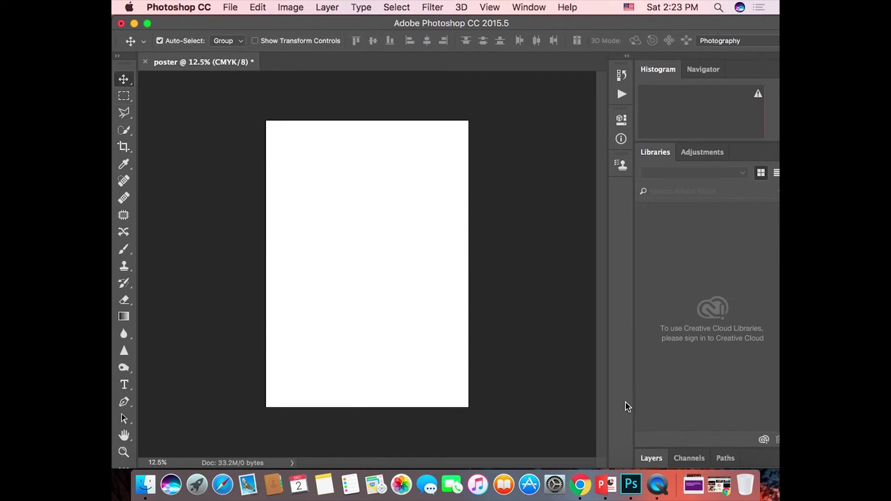
# - Reset the Photography workspace to its default panel arrangement
pyautogui.click(745, 41)
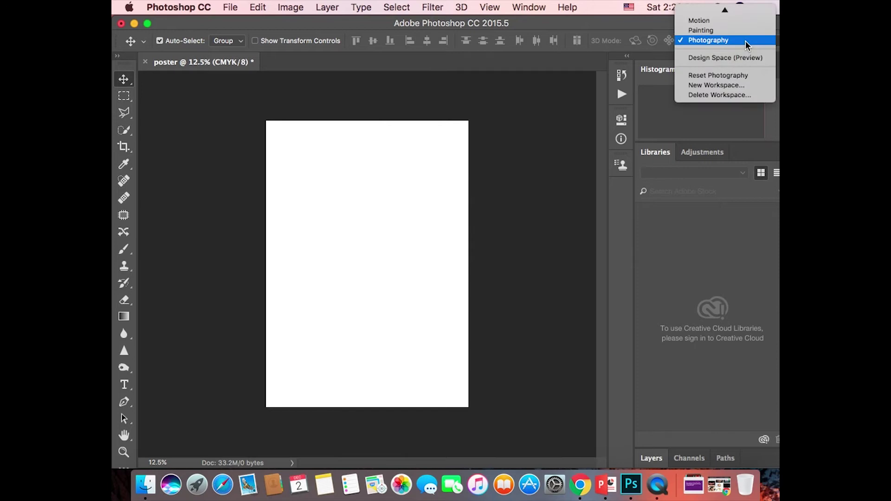
pyautogui.click(713, 72)
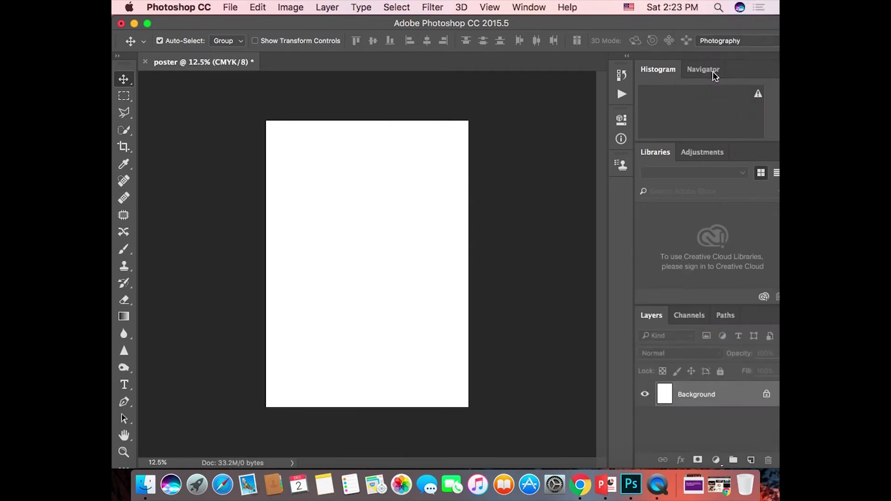
# - Unlock the Background layer and undo the unlocking, repeating this once
pyautogui.click(766, 394)
pyautogui.press('super+z')
pyautogui.click(766, 397)
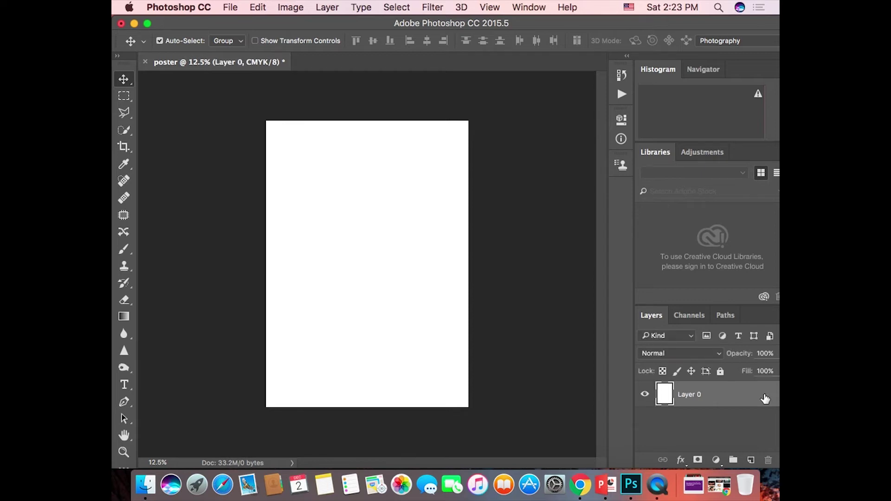
pyautogui.press('super+z')
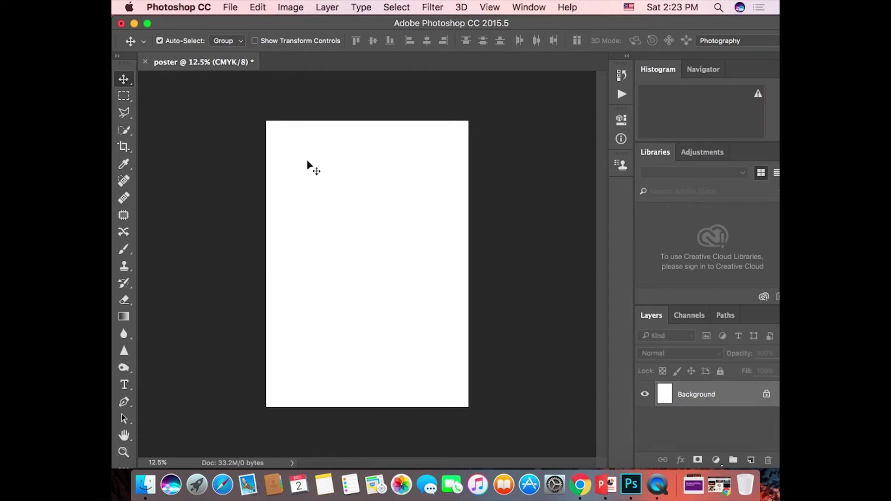
# - Try twice to shift the locked Background layer on the poster with the Move tool
pyautogui.moveTo(363, 204); pyautogui.dragTo(413, 249)
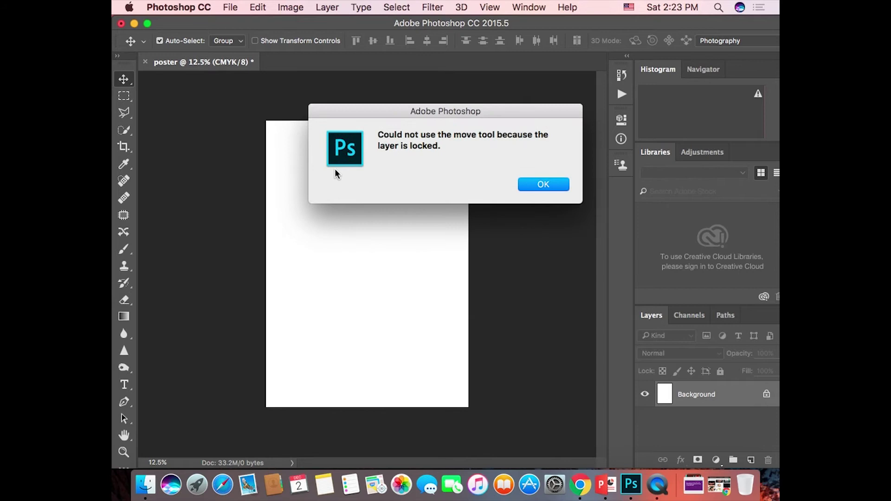
pyautogui.click(553, 185)
pyautogui.moveTo(388, 217); pyautogui.dragTo(403, 235)
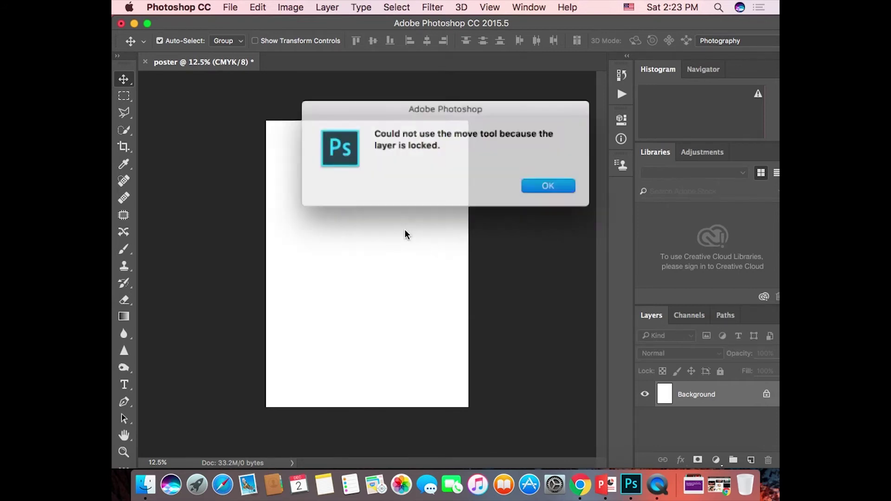
pyautogui.click(525, 185)
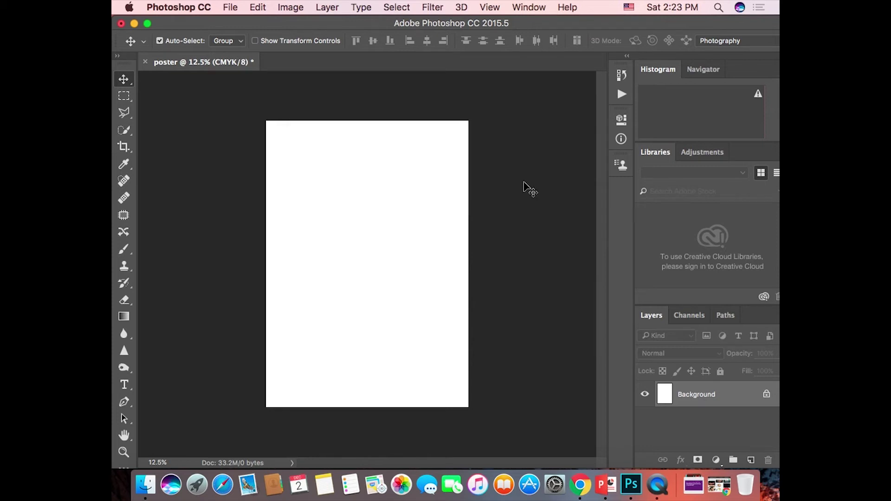
# - Unlock the Background layer, shift it slightly down and move it back up to fill the poster canvas
pyautogui.click(768, 394)
pyautogui.moveTo(413, 176)
pyautogui.mouseDown()
pyautogui.moveTo(438, 187)
pyautogui.moveTo(417, 189)
pyautogui.mouseUp()
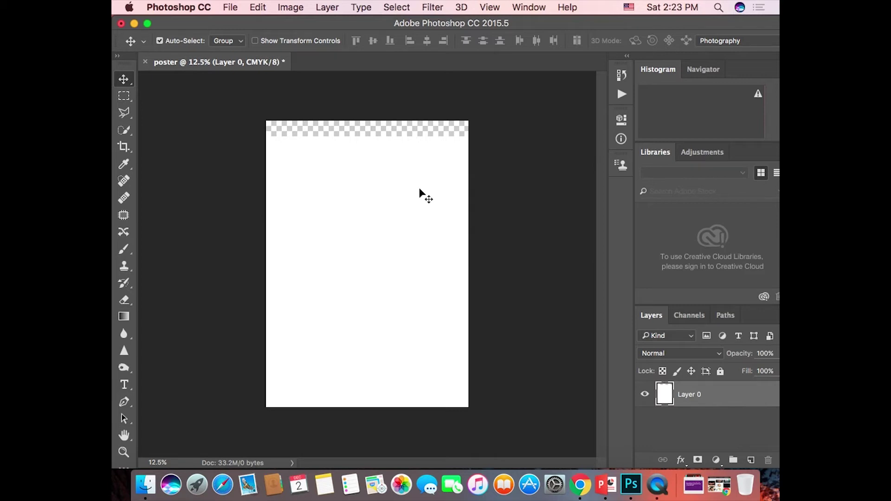
pyautogui.moveTo(422, 181); pyautogui.dragTo(419, 168)
# - Switch to the Elliptical Marquee tool and back to the Rectangular Marquee tool
pyautogui.moveTo(124, 96); pyautogui.dragTo(168, 105)
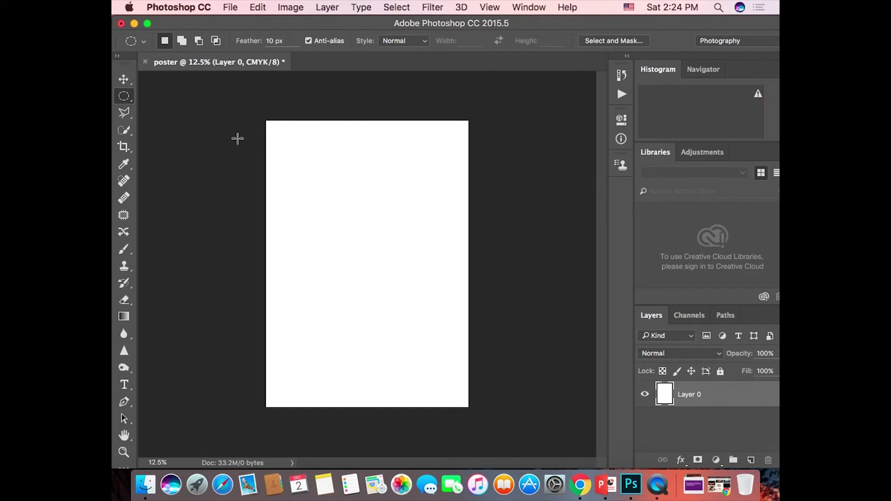
pyautogui.moveTo(120, 100); pyautogui.dragTo(166, 89)
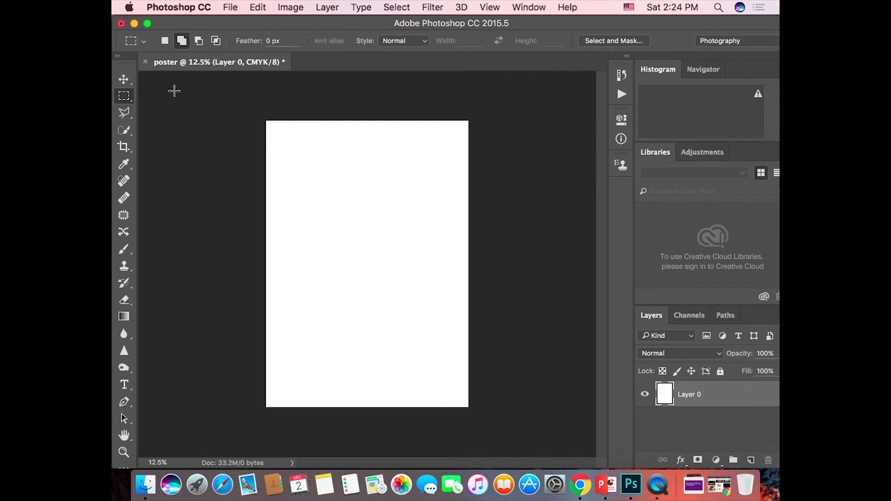
# - Draw a square selection in the upper part of the poster, add overlapping rectangular areas, and deselect everything
pyautogui.moveTo(317, 161); pyautogui.dragTo(350, 221)
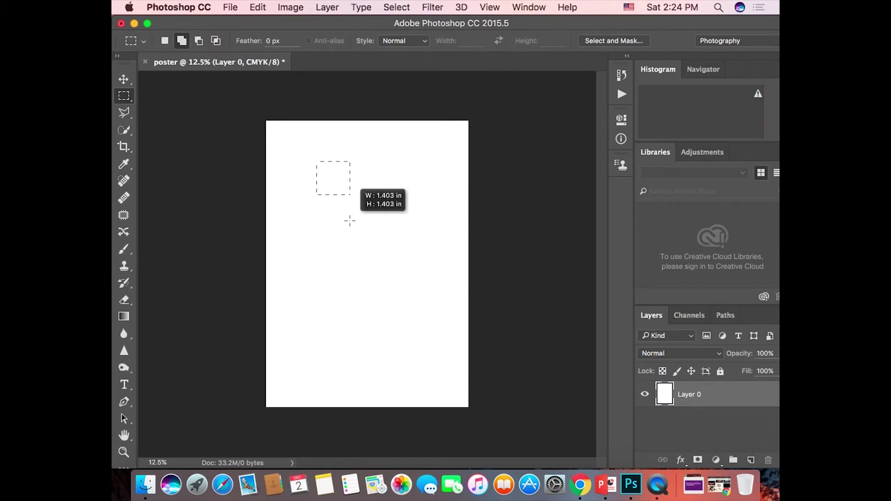
pyautogui.moveTo(350, 221); pyautogui.dragTo(342, 203)
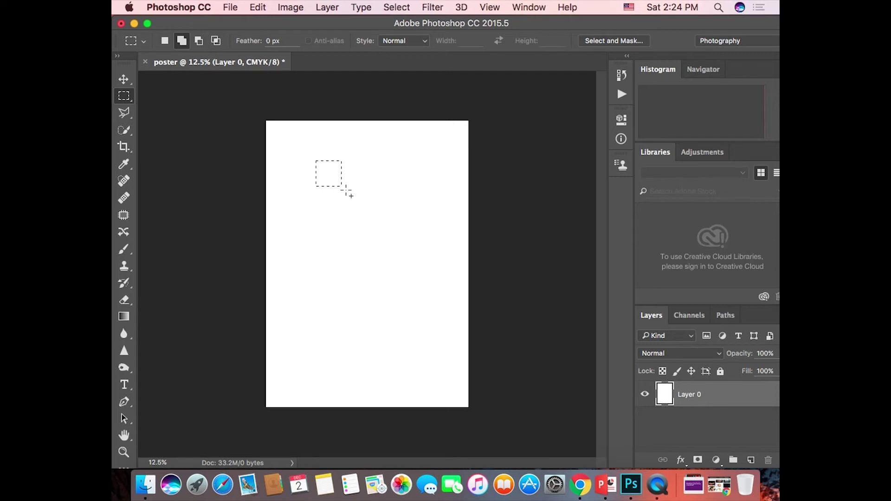
pyautogui.click(333, 183)
pyautogui.moveTo(307, 164); pyautogui.dragTo(328, 185)
pyautogui.moveTo(314, 170); pyautogui.dragTo(375, 226)
pyautogui.press('super+d')
# - Build a stepped selection running diagonally across the poster's middle by adding overlapping rectangular areas
pyautogui.moveTo(295, 184); pyautogui.dragTo(350, 234)
pyautogui.moveTo(351, 245); pyautogui.dragTo(355, 247)
pyautogui.moveTo(411, 242); pyautogui.dragTo(364, 197)
pyautogui.moveTo(403, 293); pyautogui.dragTo(334, 252)
# - Subtract two rectangles from the upper-right side of the stepped selection and intersect the rest with another rectangle, leaving an L shape
pyautogui.click(203, 42)
pyautogui.moveTo(369, 157); pyautogui.dragTo(415, 223)
pyautogui.moveTo(444, 274); pyautogui.dragTo(357, 188)
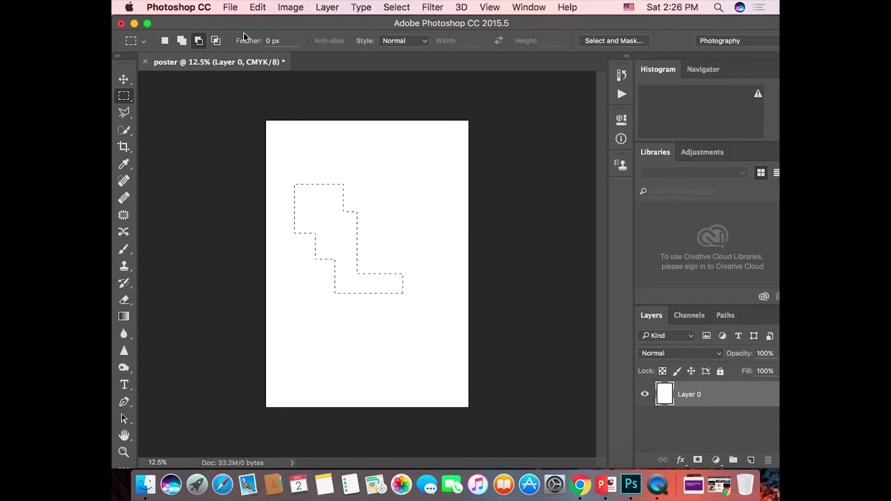
pyautogui.click(216, 41)
pyautogui.moveTo(410, 332); pyautogui.dragTo(335, 225)
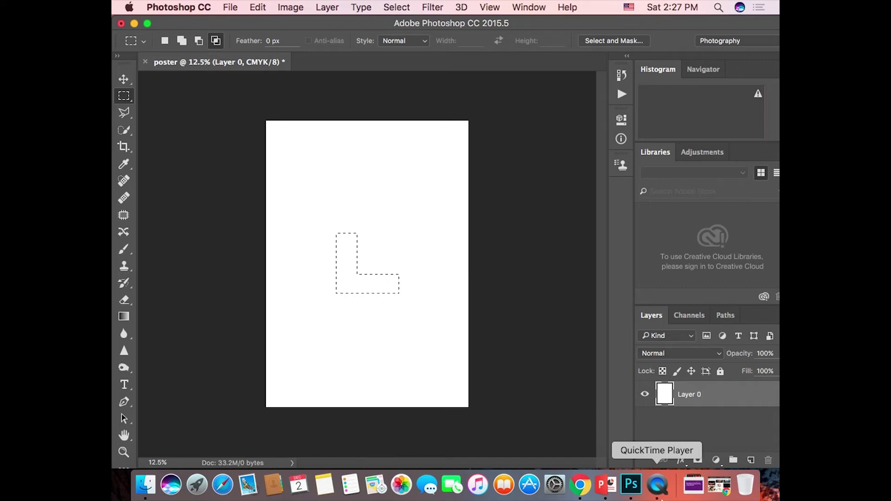
# - Check the Gradient and Blur tools and the tools grouped with Blur
pyautogui.click(126, 467)
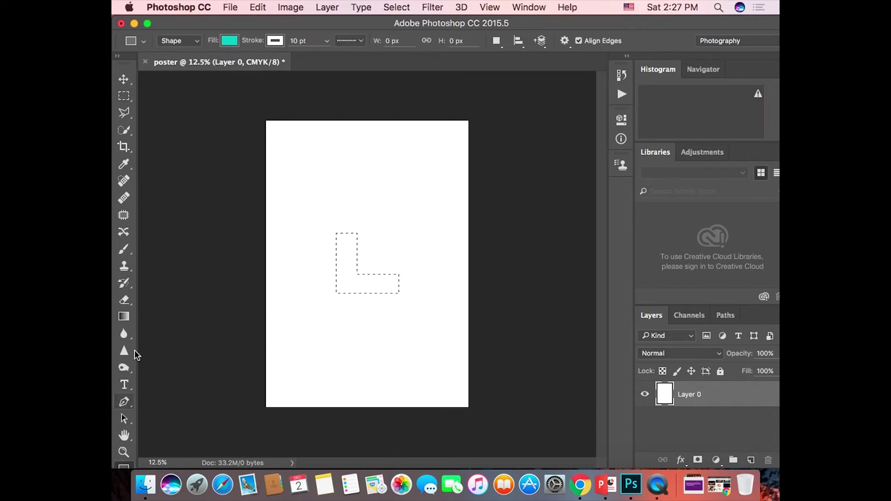
pyautogui.click(124, 318)
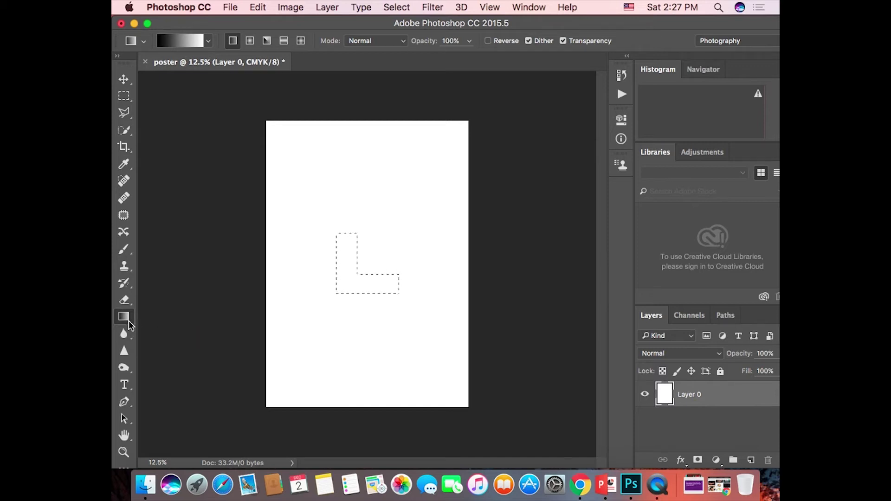
pyautogui.click(130, 338)
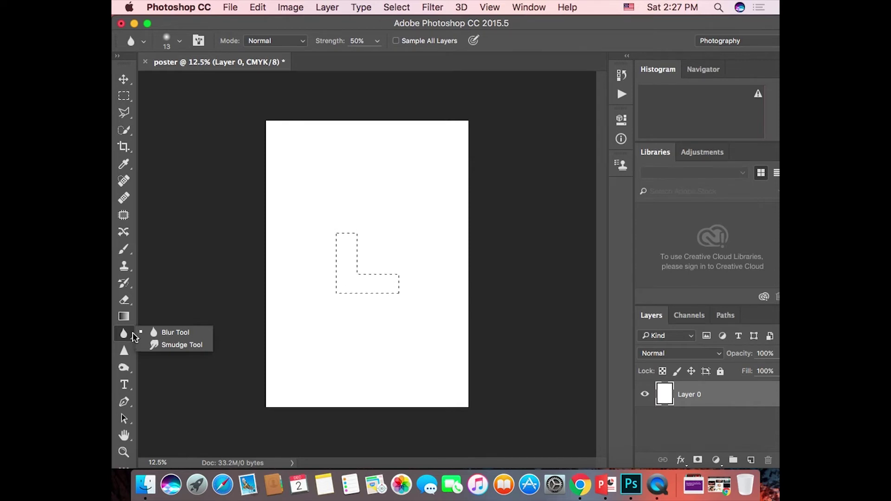
pyautogui.click(125, 318)
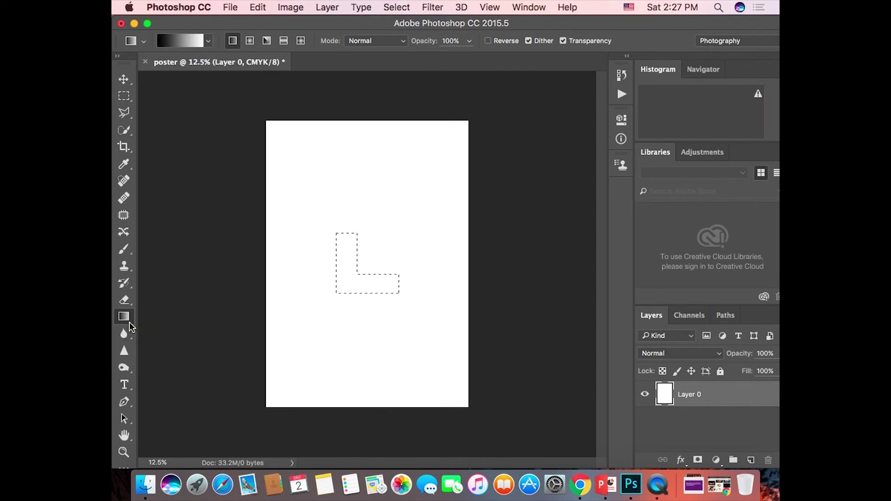
# - Activate the Paint Bucket tool from the additional tools and keep Foreground as its fill source
pyautogui.click(125, 467)
pyautogui.click(129, 465)
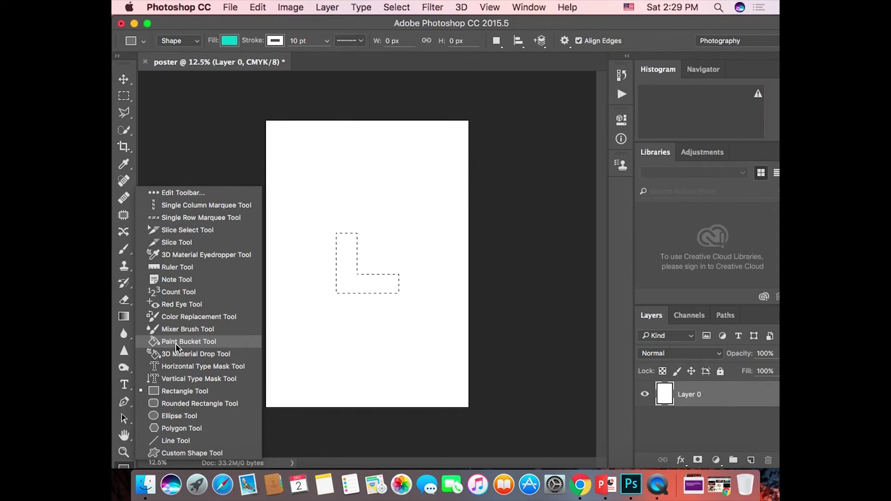
pyautogui.click(181, 344)
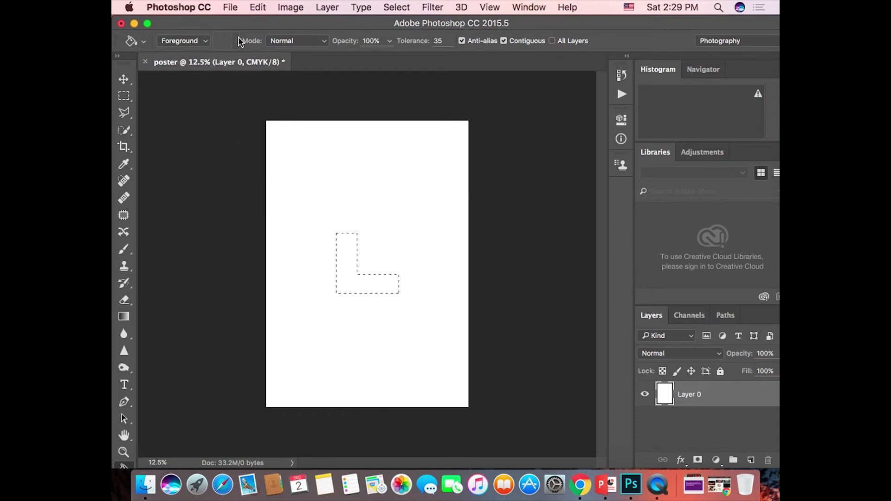
pyautogui.click(203, 42)
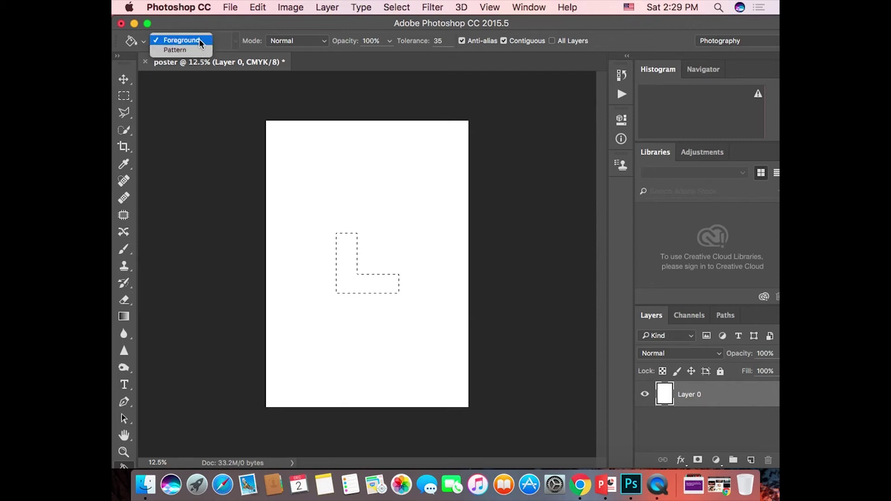
pyautogui.click(200, 41)
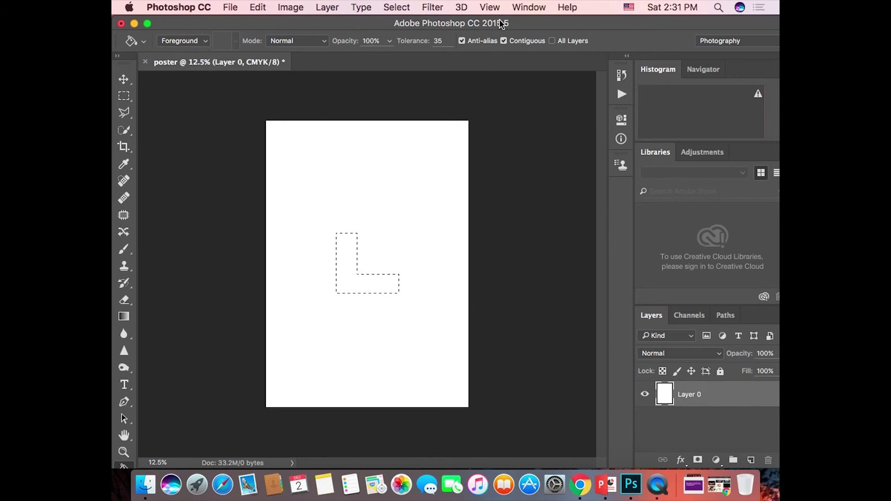
# - Reposition the application window and undock the toolbar, floating it beside the poster with its color swatches visible
pyautogui.moveTo(595, 18); pyautogui.dragTo(478, 19)
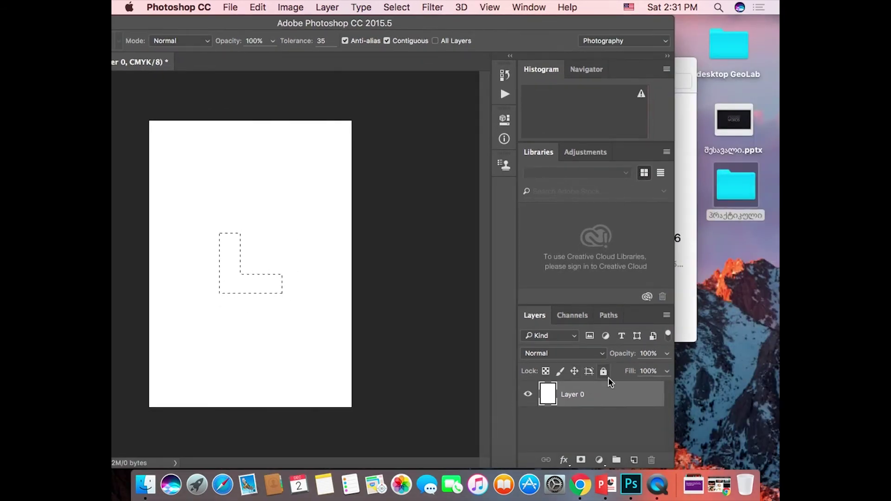
pyautogui.doubleClick(481, 17)
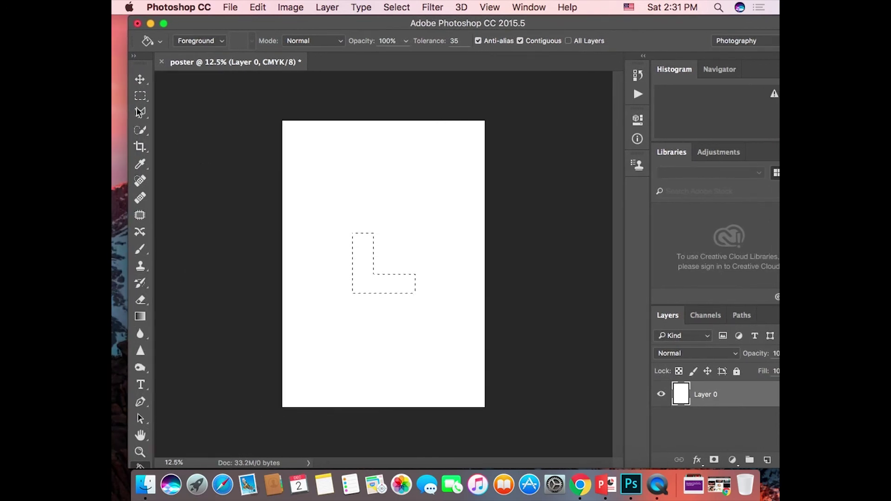
pyautogui.moveTo(148, 58); pyautogui.dragTo(319, 6)
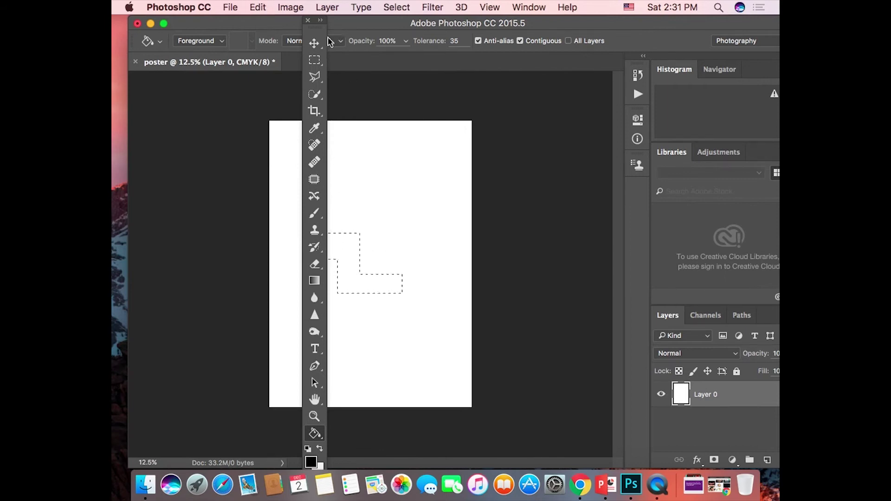
pyautogui.moveTo(319, 22); pyautogui.dragTo(589, 8)
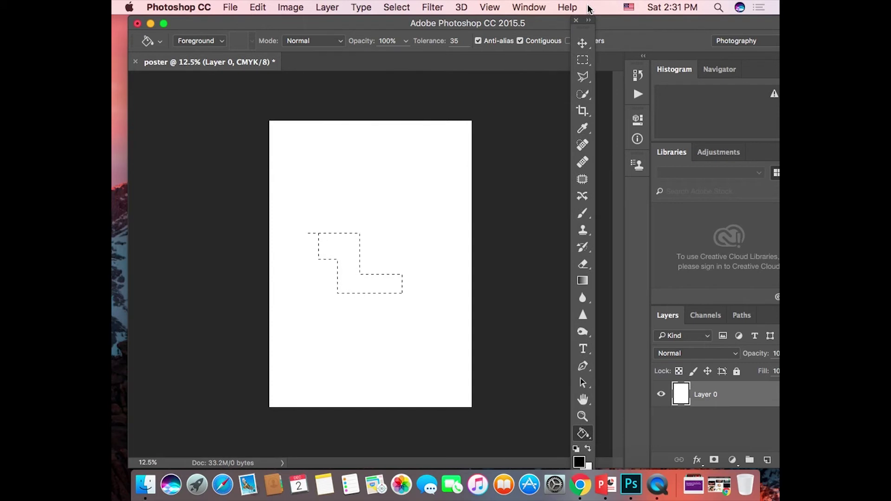
pyautogui.moveTo(581, 29); pyautogui.dragTo(579, 28)
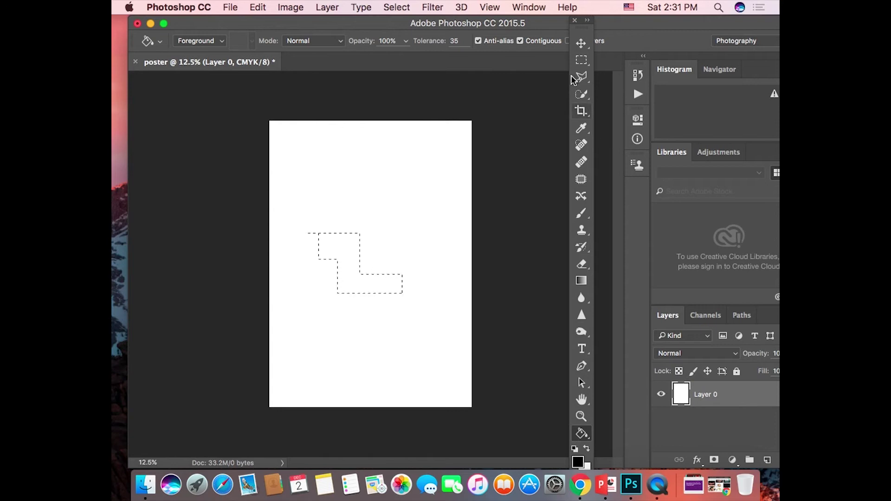
pyautogui.moveTo(472, 36); pyautogui.dragTo(188, 9)
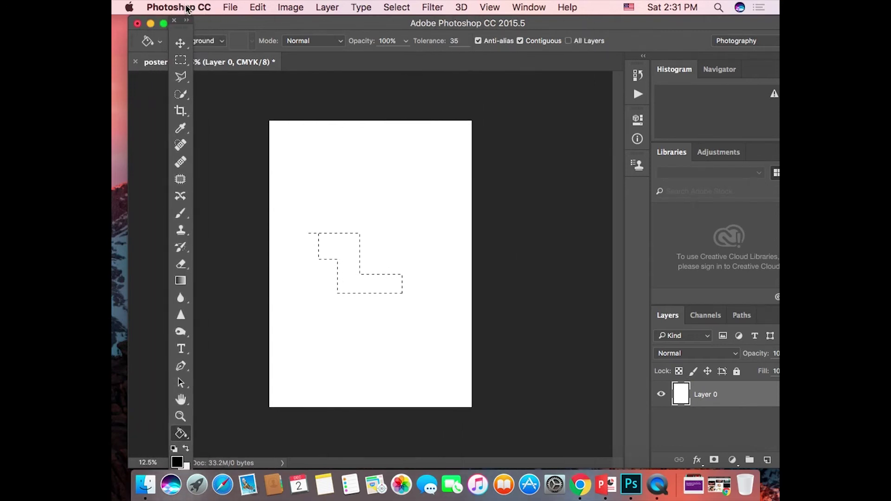
# - Open the foreground Color Picker and try several gray and red shades, ending on the dark red #793e3e
pyautogui.click(178, 462)
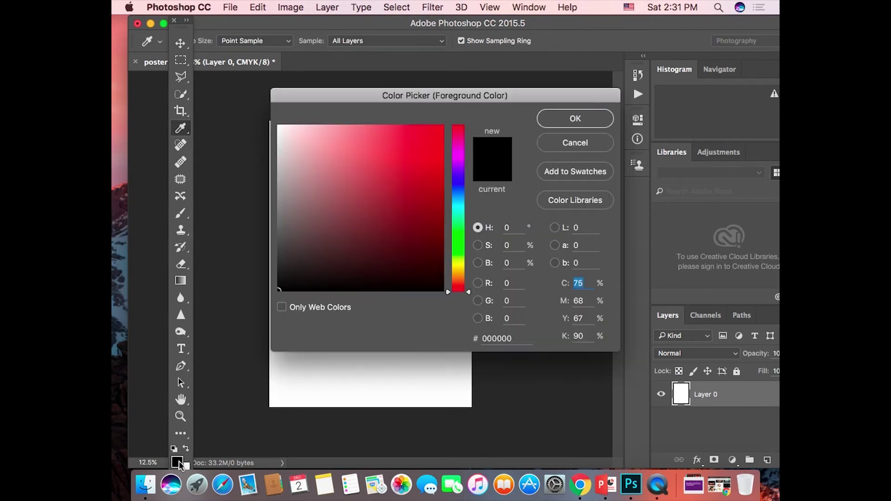
pyautogui.click(576, 141)
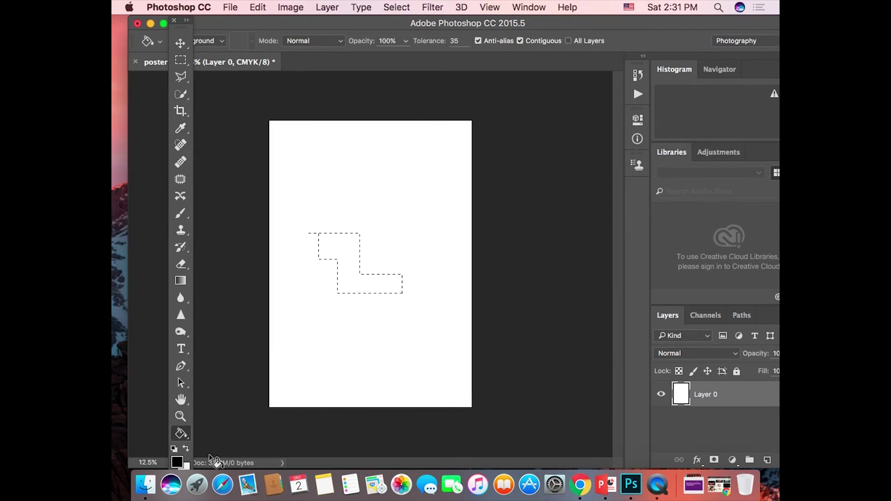
pyautogui.click(177, 462)
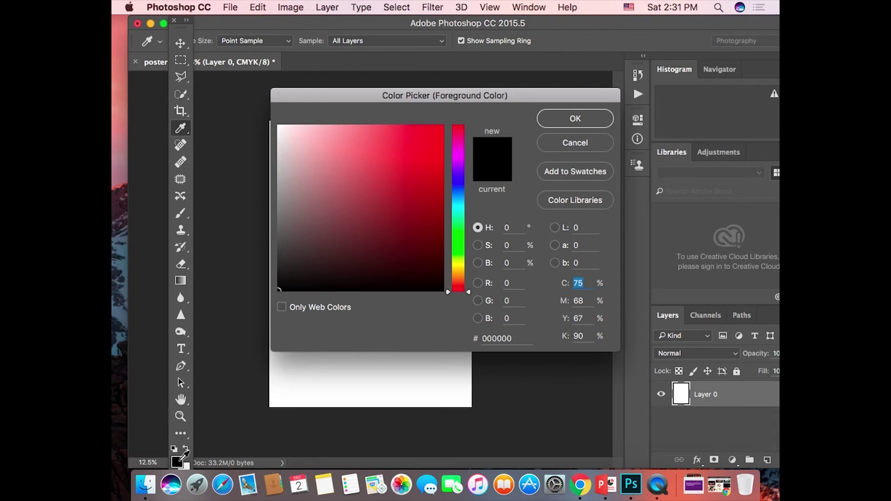
pyautogui.moveTo(295, 168); pyautogui.dragTo(274, 165)
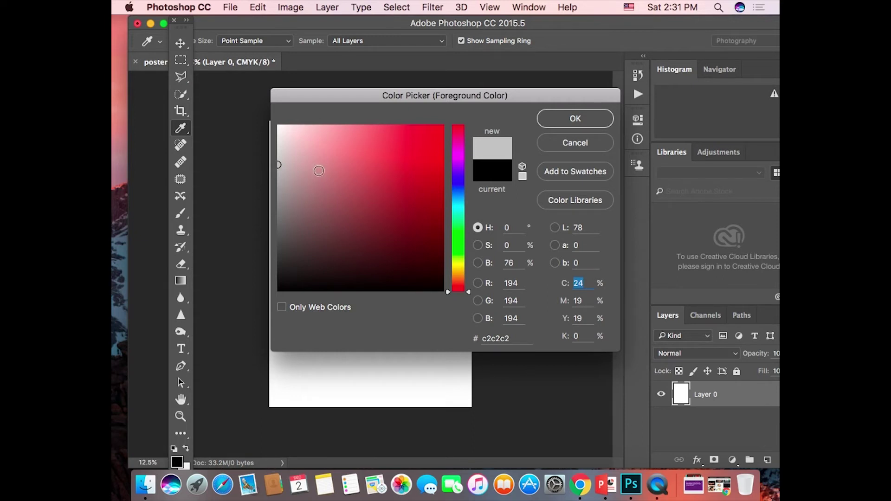
pyautogui.click(319, 169)
pyautogui.click(348, 189)
pyautogui.click(386, 133)
pyautogui.click(400, 170)
pyautogui.click(359, 213)
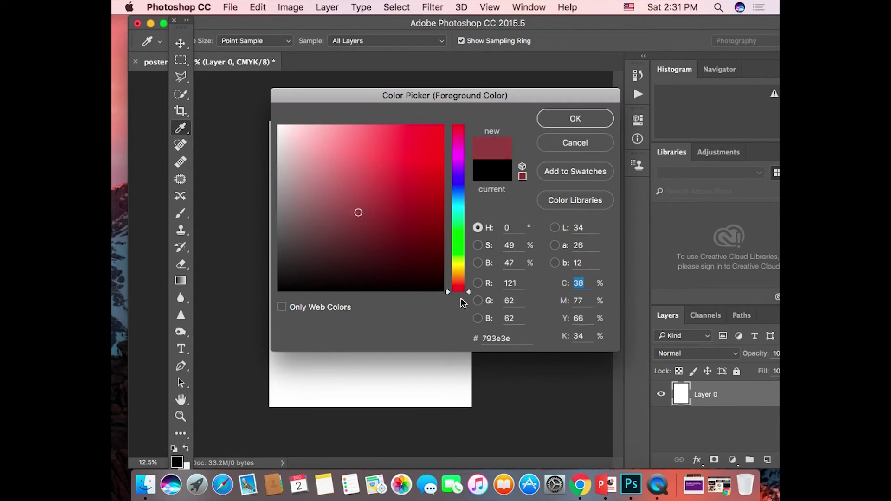
# - Restrict the foreground Color Picker to web colors and choose the light yellow #ffff99 after trying other shades
pyautogui.moveTo(470, 292)
pyautogui.mouseDown()
pyautogui.moveTo(473, 133)
pyautogui.moveTo(472, 282)
pyautogui.mouseUp()
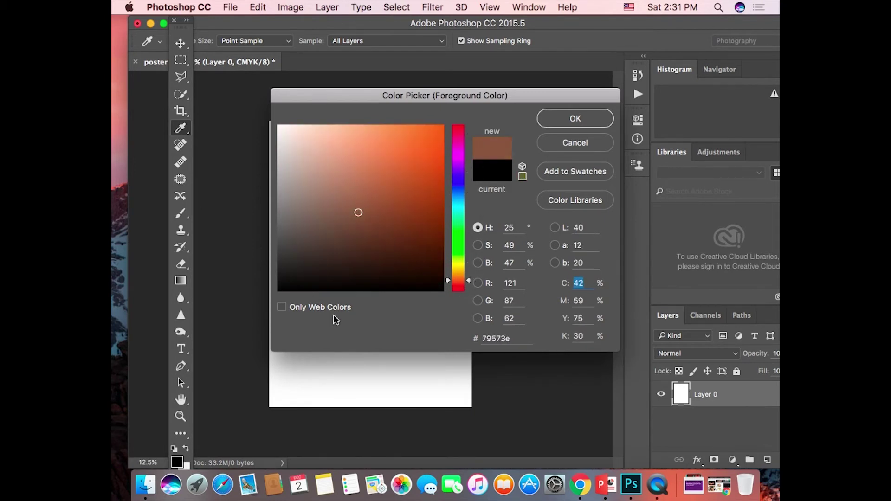
pyautogui.click(283, 309)
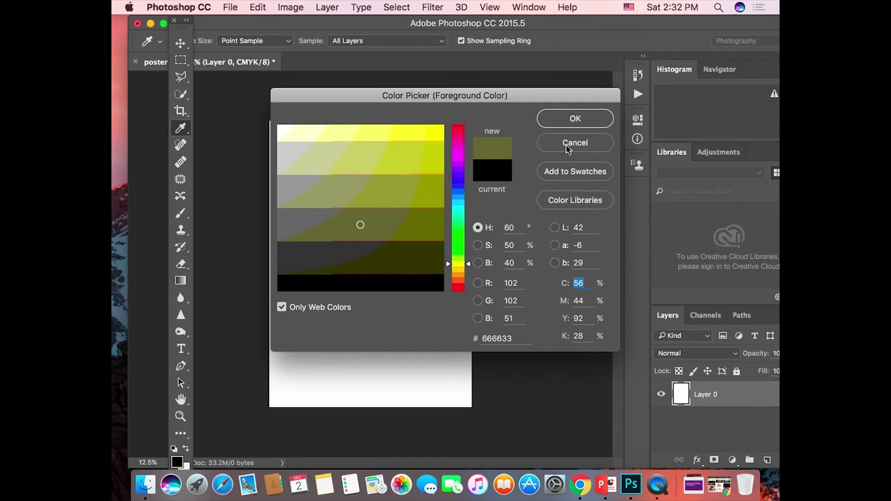
pyautogui.click(350, 185)
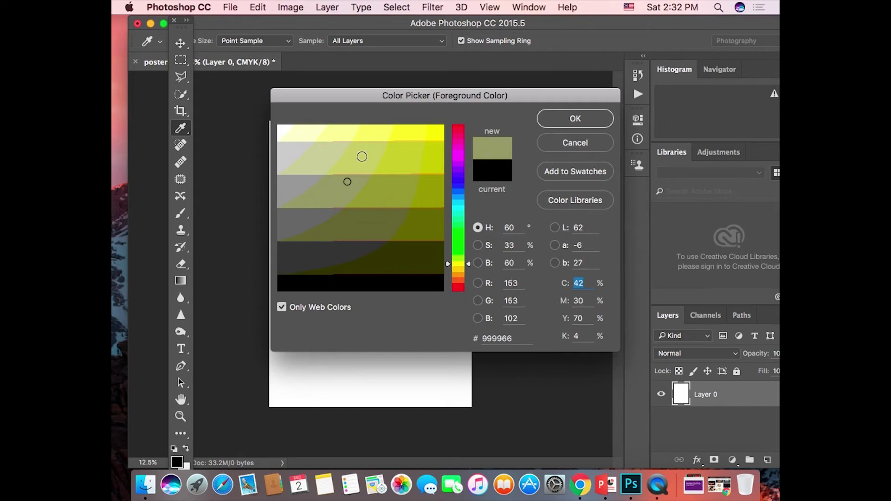
pyautogui.click(362, 156)
pyautogui.click(341, 133)
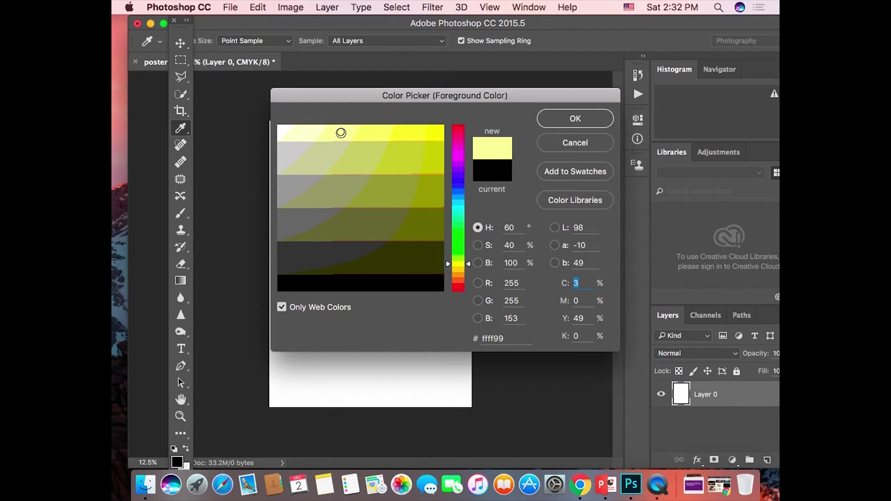
pyautogui.click(587, 119)
# - Fill the stepped marquee selection on Layer 0 with the foreground yellow using Paint Bucket, and deselect it with the edit history shown
pyautogui.press('g')
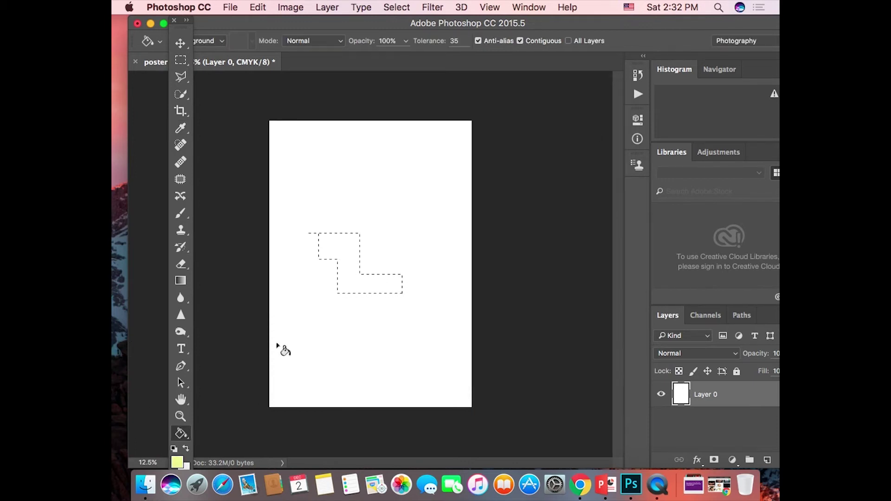
pyautogui.click(338, 250)
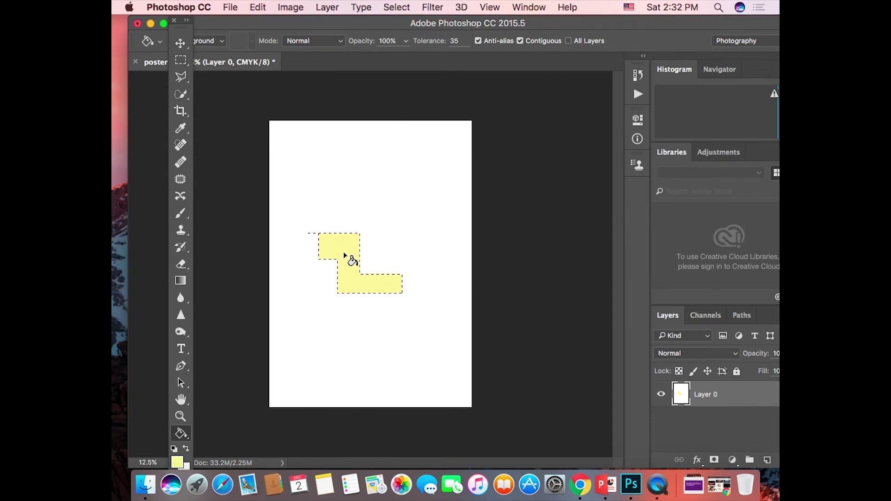
pyautogui.click(638, 76)
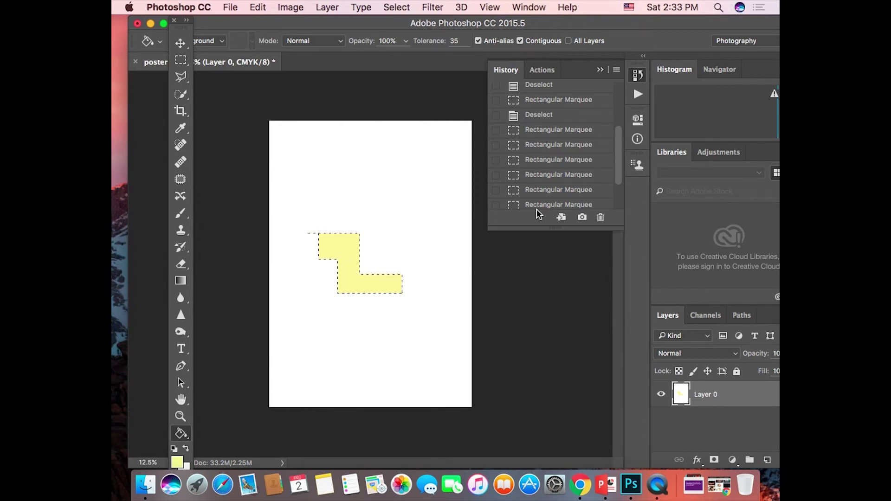
pyautogui.press('super+d')
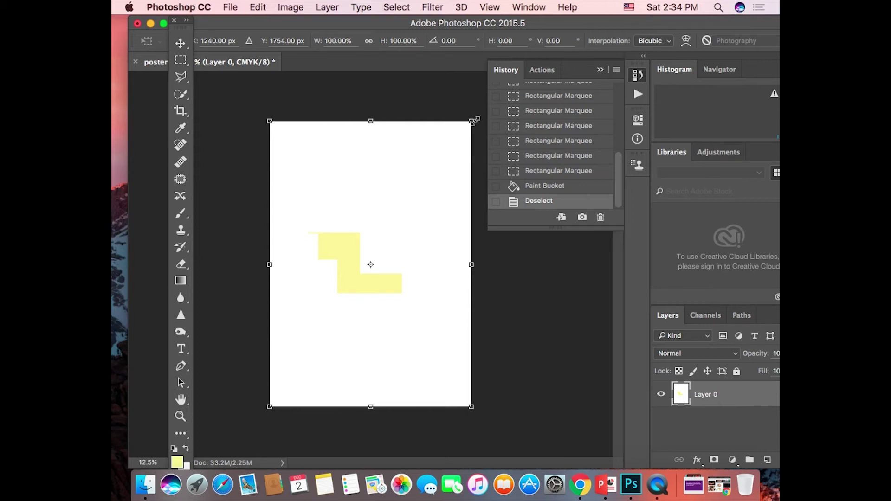
# - Try shrinking all of Layer 0 to about 82% with Free Transform, and discard the transformation
pyautogui.moveTo(474, 120); pyautogui.dragTo(456, 146)
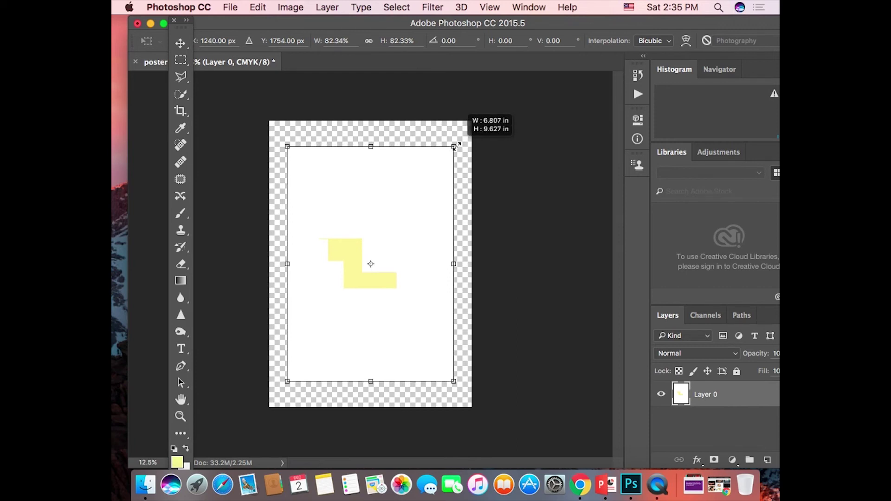
pyautogui.moveTo(455, 146); pyautogui.dragTo(455, 146)
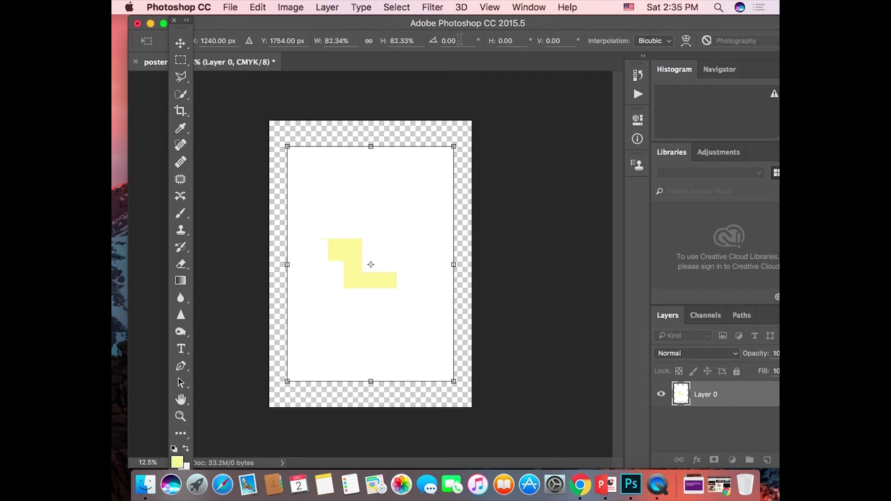
pyautogui.press('super+z')
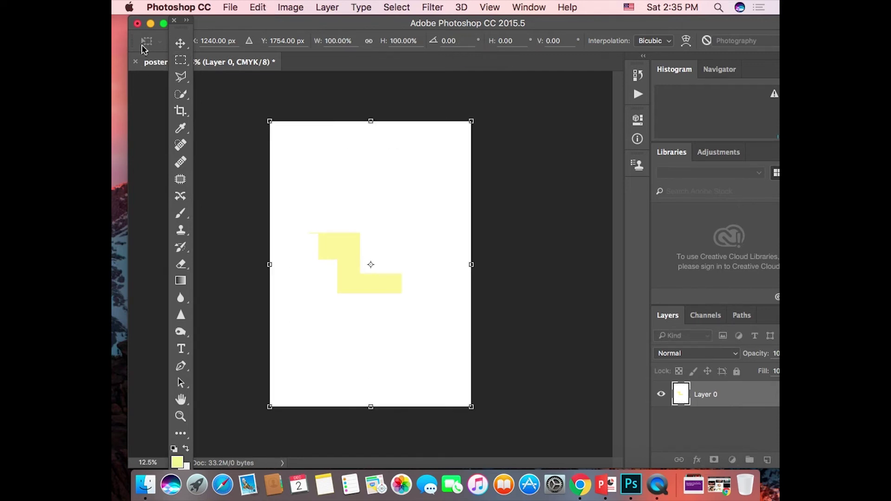
pyautogui.click(183, 44)
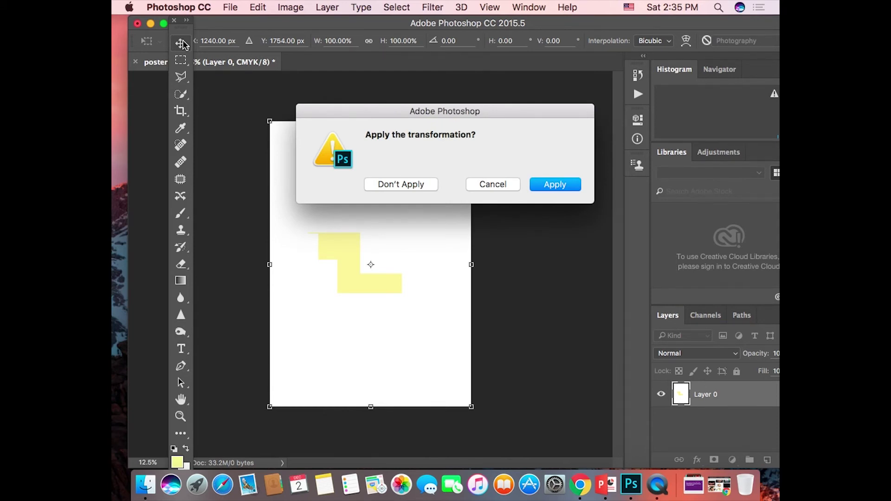
pyautogui.click(425, 188)
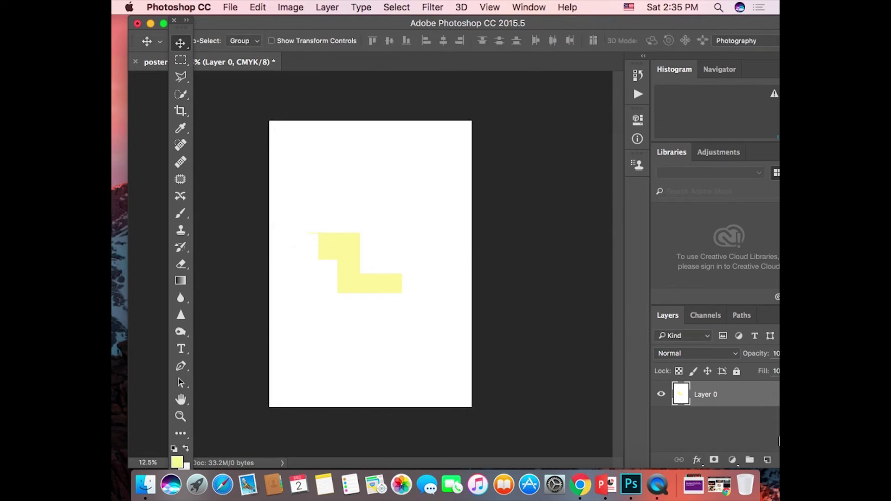
# - Revert the history to the last Rectangular Marquee state and fill the selection with the foreground yellow on a new layer
pyautogui.click(639, 76)
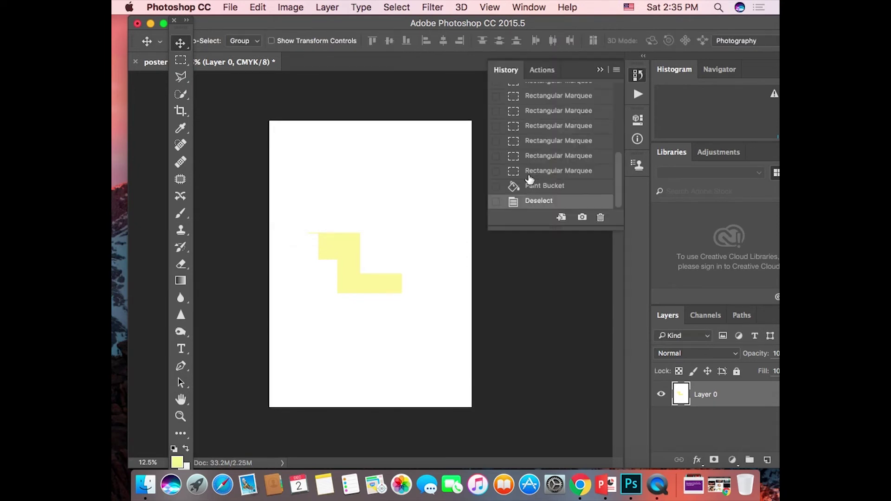
pyautogui.click(531, 171)
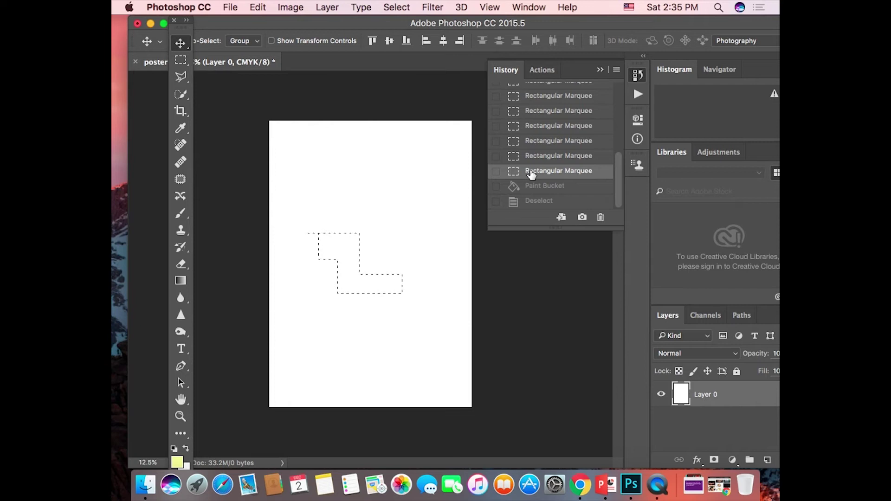
pyautogui.moveTo(662, 24); pyautogui.dragTo(634, 26)
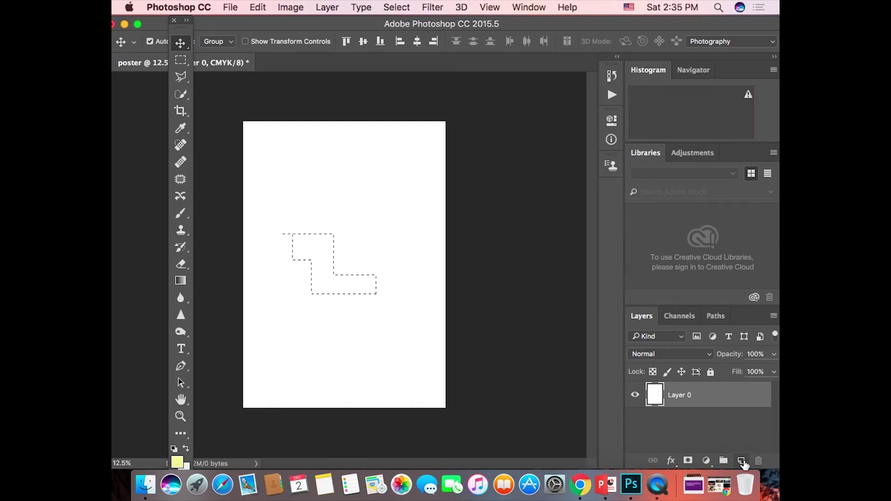
pyautogui.click(742, 459)
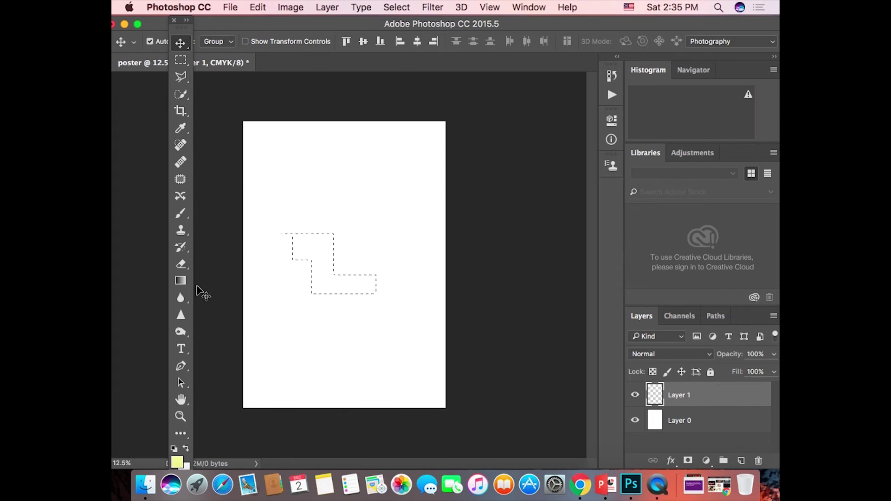
pyautogui.click(181, 433)
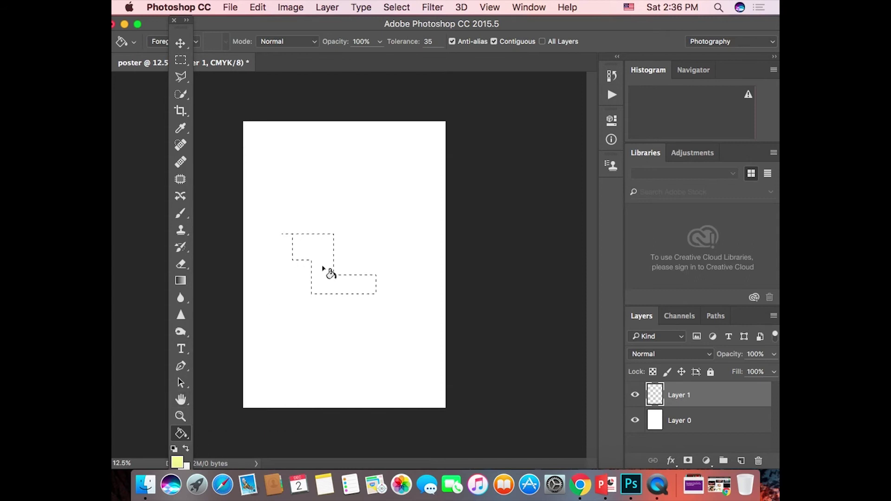
pyautogui.click(331, 273)
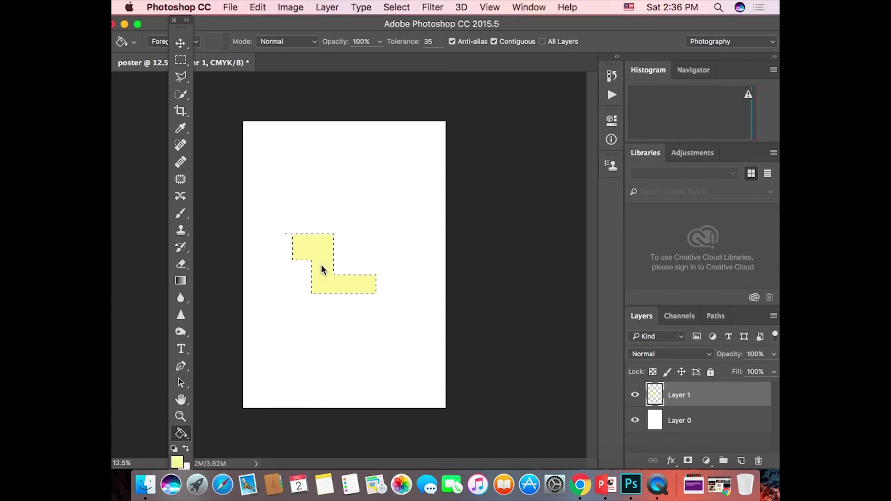
# - Deselect the yellow shape on Layer 1 and enlarge it about its center to about 248% with Free Transform, applying the change
pyautogui.press('super+d')
pyautogui.click(180, 43)
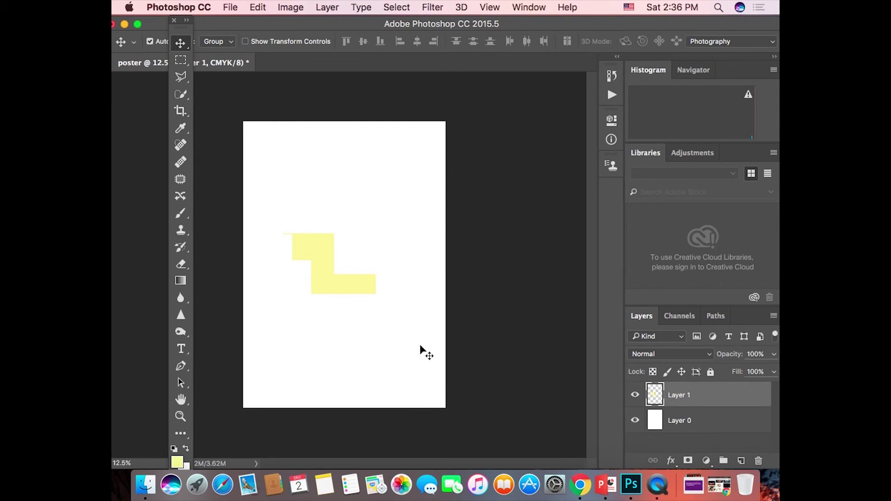
pyautogui.press('super+t')
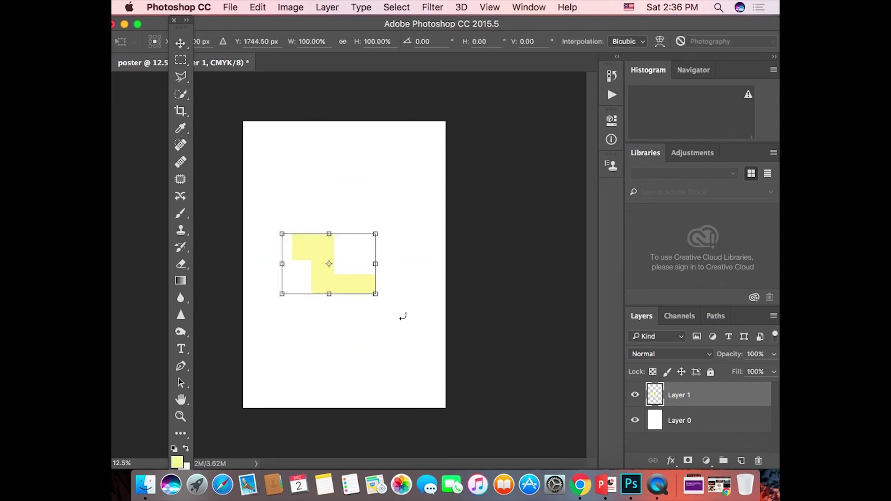
pyautogui.moveTo(375, 233); pyautogui.dragTo(465, 215)
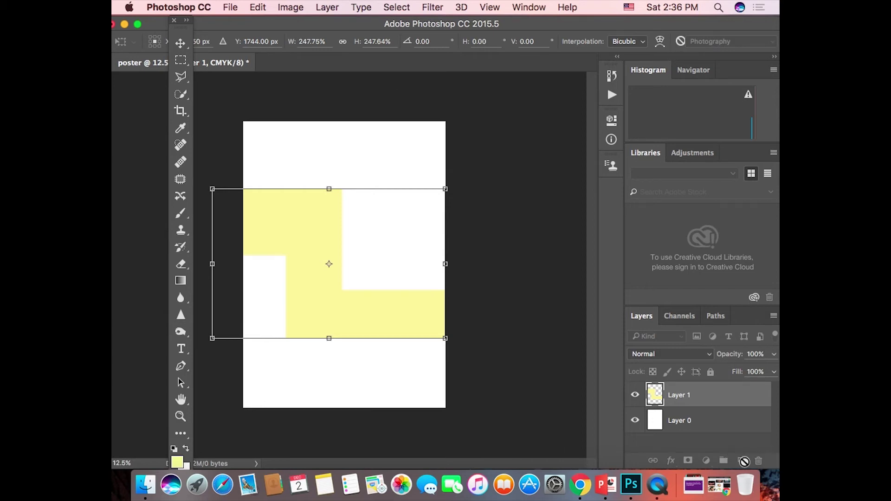
pyautogui.moveTo(628, 27)
pyautogui.mouseDown()
pyautogui.moveTo(580, 27)
pyautogui.moveTo(673, 27)
pyautogui.moveTo(645, 27)
pyautogui.mouseUp()
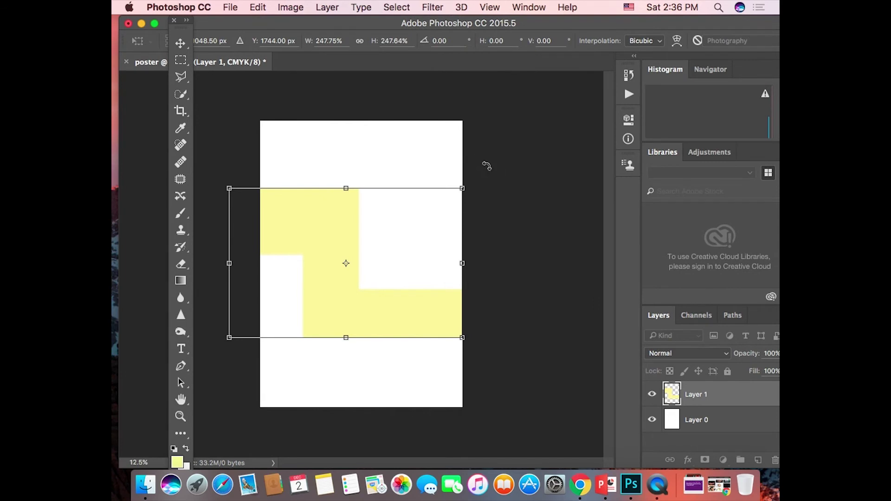
pyautogui.click(180, 43)
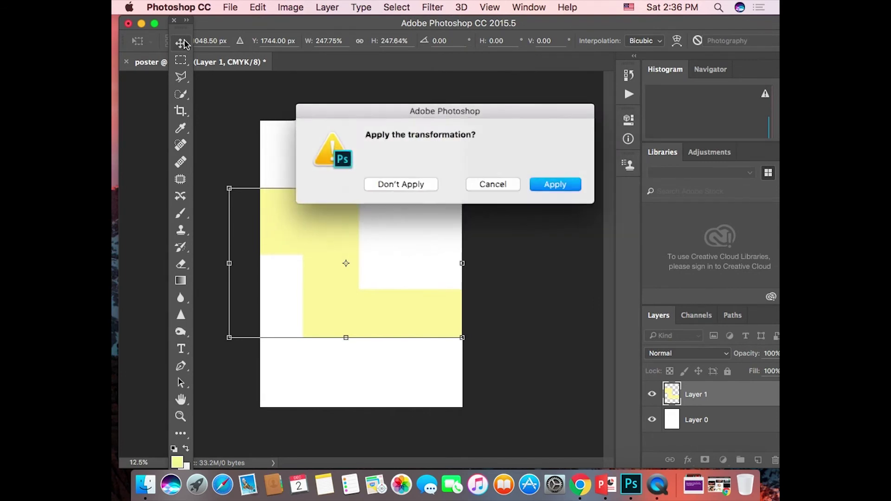
pyautogui.click(552, 184)
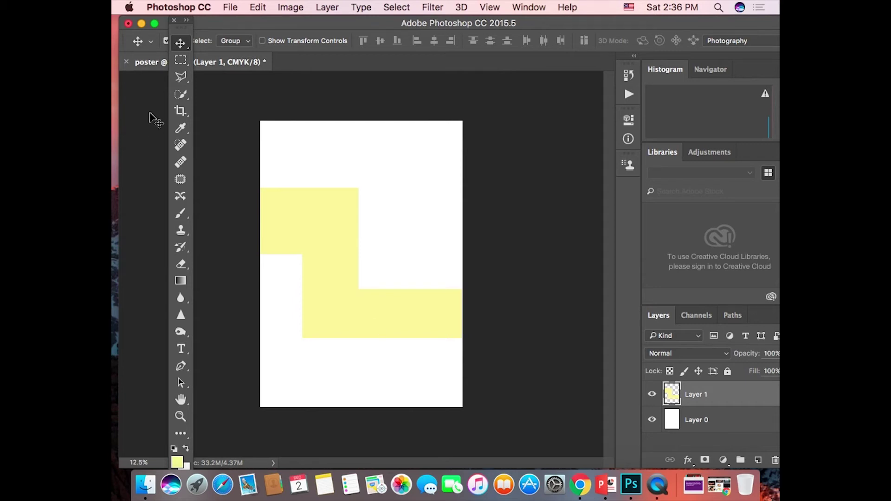
# - Move the floating toolbar aside to uncover the Move tool options, and toggle Auto-Select off and back on
pyautogui.moveTo(180, 27); pyautogui.dragTo(146, 32)
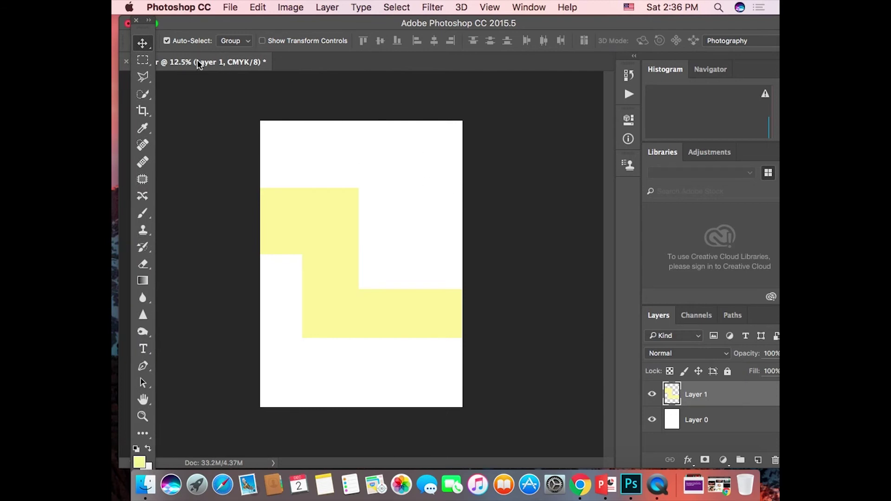
pyautogui.click(167, 41)
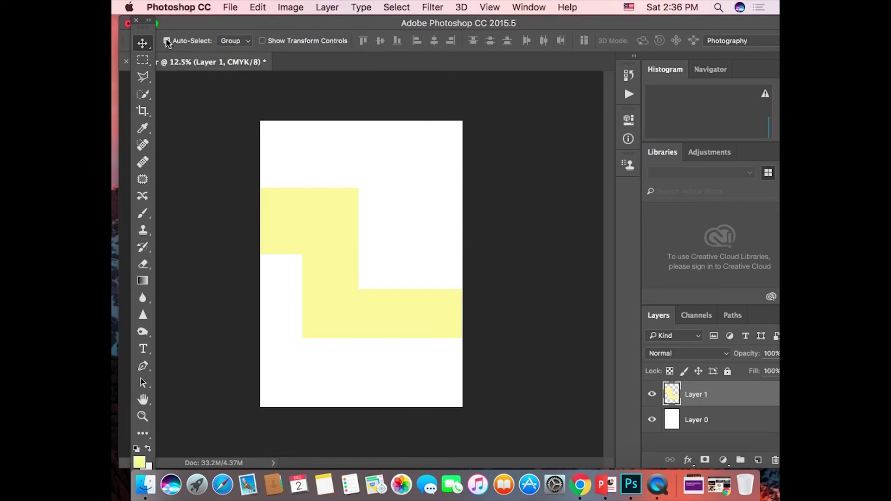
pyautogui.click(167, 41)
pyautogui.click(167, 41)
pyautogui.click(167, 40)
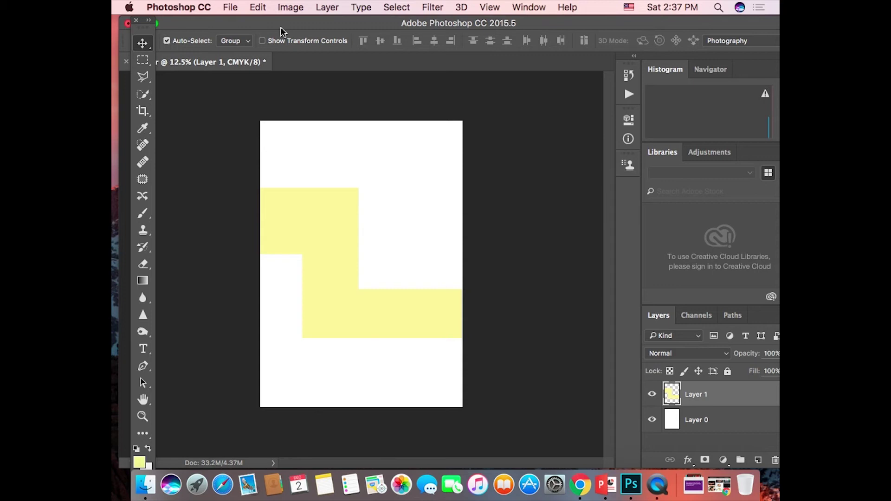
# - Test choosing Layer 0 and Layer 1 directly on the canvas with Auto-Select on, and Layer 1 from the layer list with it off
pyautogui.click(440, 205)
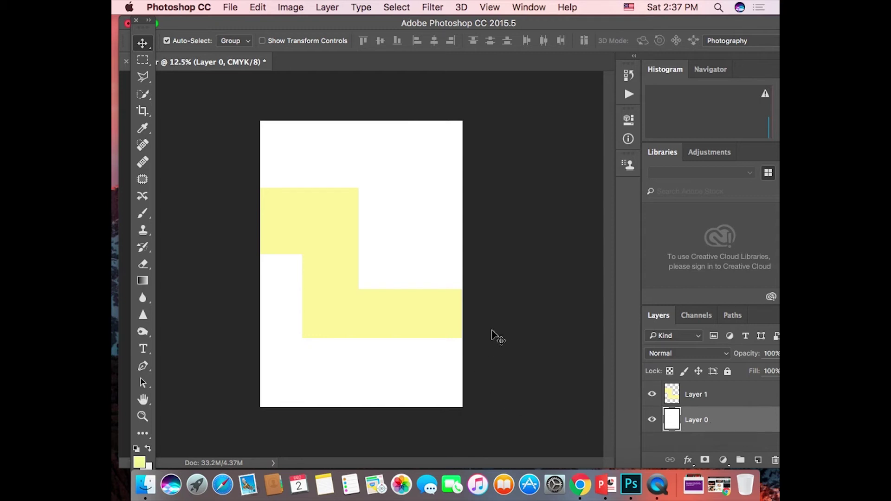
pyautogui.click(407, 315)
pyautogui.click(424, 193)
pyautogui.click(167, 41)
pyautogui.click(731, 392)
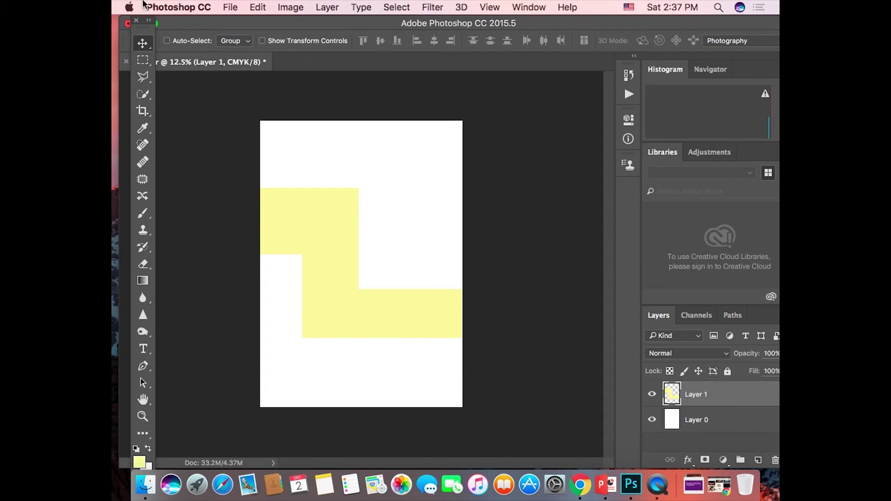
pyautogui.click(167, 41)
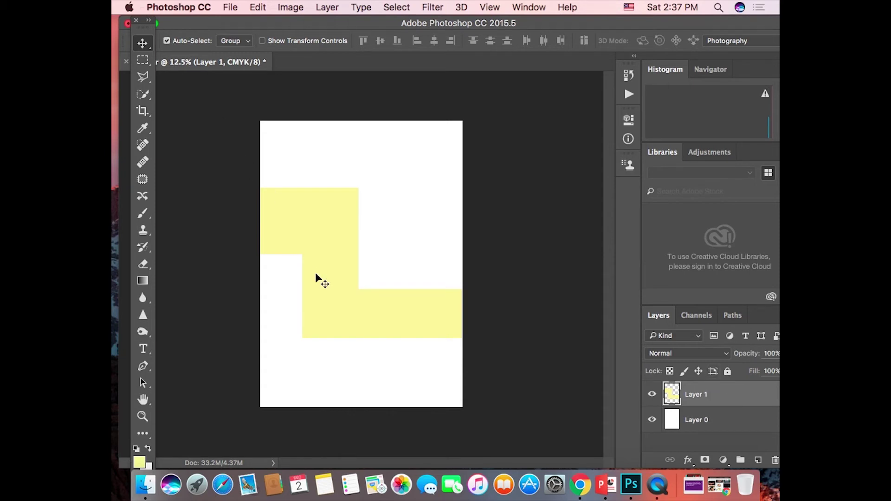
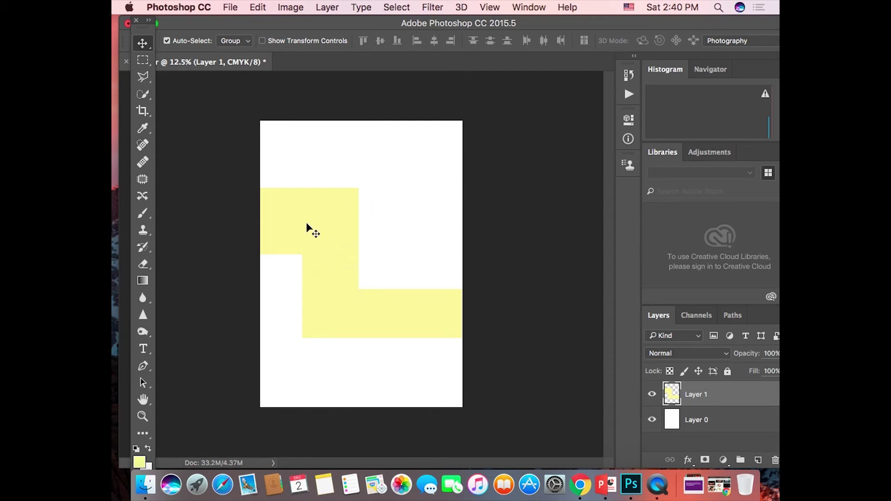
# - Revert the history to the last Rectangular Marquee state before the new layer, and copy the selection to its own layer with Layer 0 hidden
pyautogui.click(628, 75)
pyautogui.click(589, 140)
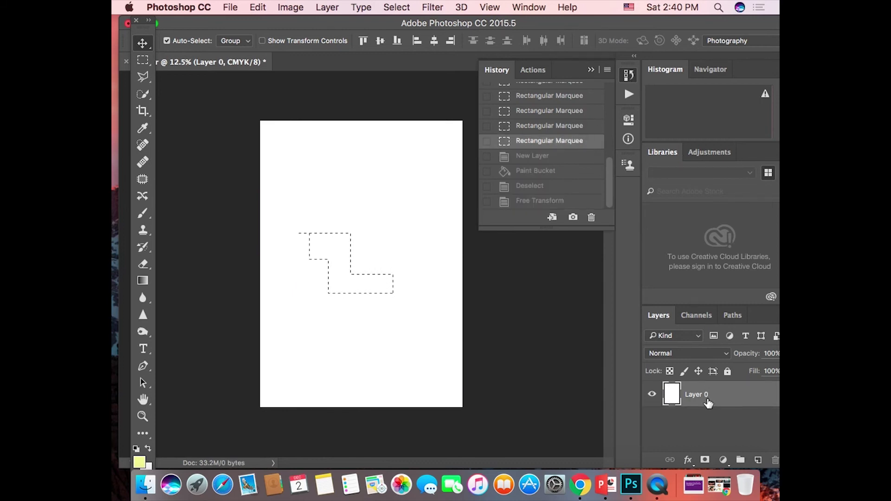
pyautogui.press('super')
pyautogui.press('super+j')
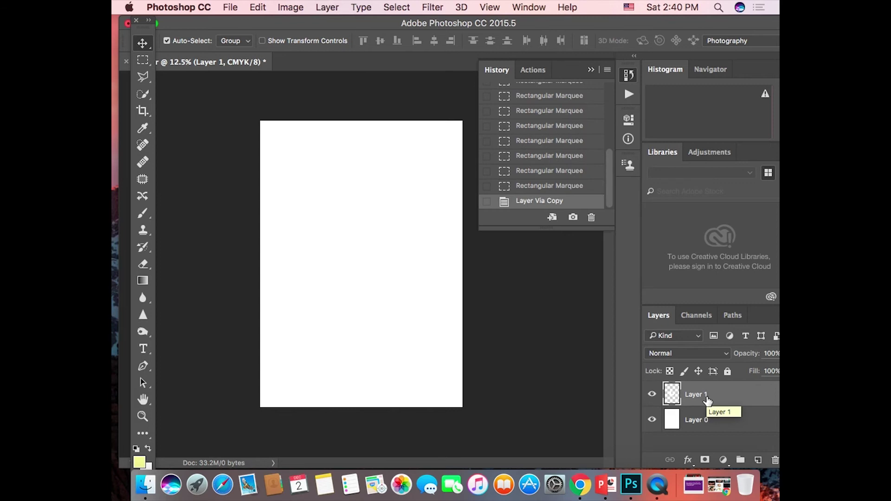
pyautogui.click(652, 420)
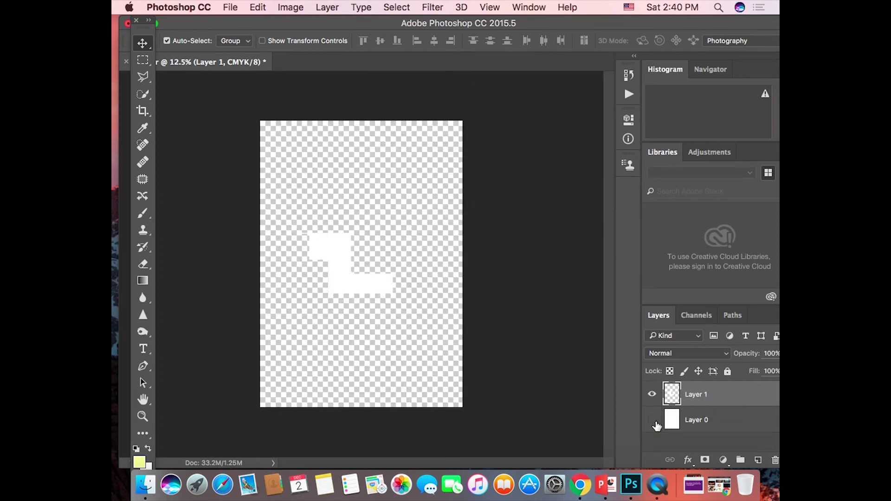
# - Compare the copied shape with Layer 0 shown and hidden, revert the history to the last Rectangular Marquee state, and deselect
pyautogui.click(652, 420)
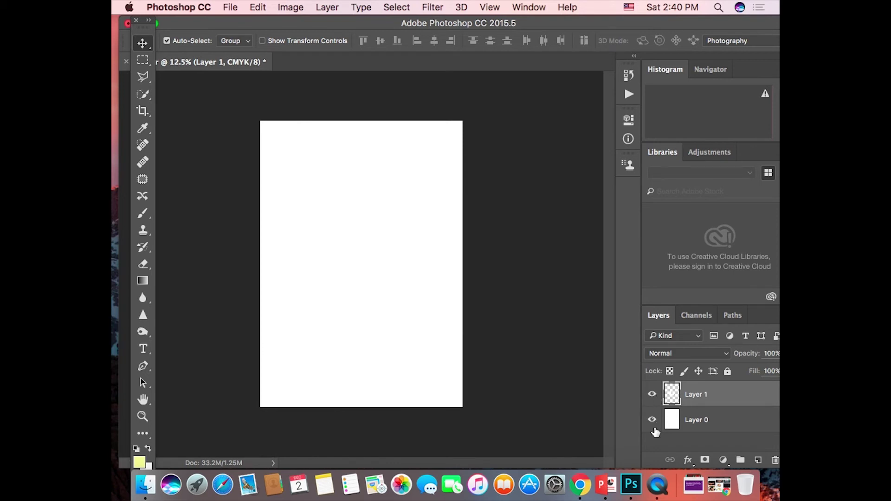
pyautogui.click(653, 420)
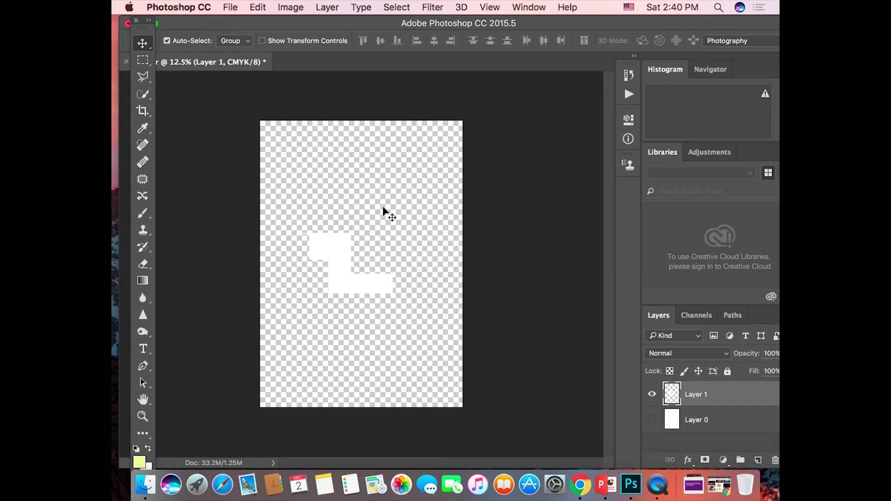
pyautogui.click(629, 76)
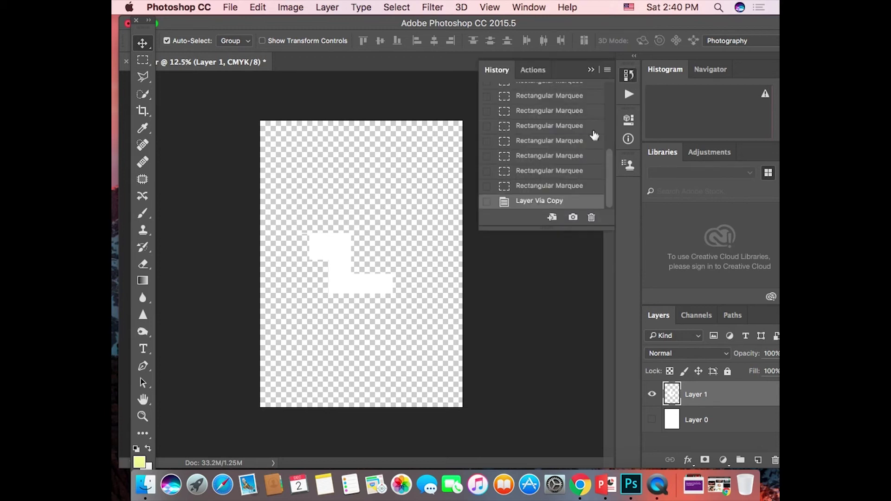
pyautogui.click(546, 186)
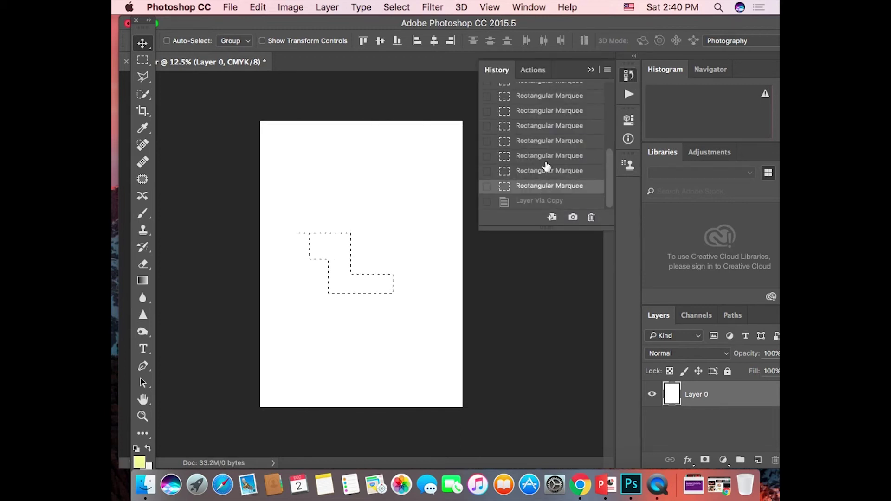
pyautogui.press('super+d')
# - Build a crescent-shaped selection in the page's upper half with the Elliptical Marquee, using its new, add and subtract modes, and choose intersect mode
pyautogui.moveTo(139, 65); pyautogui.dragTo(181, 72)
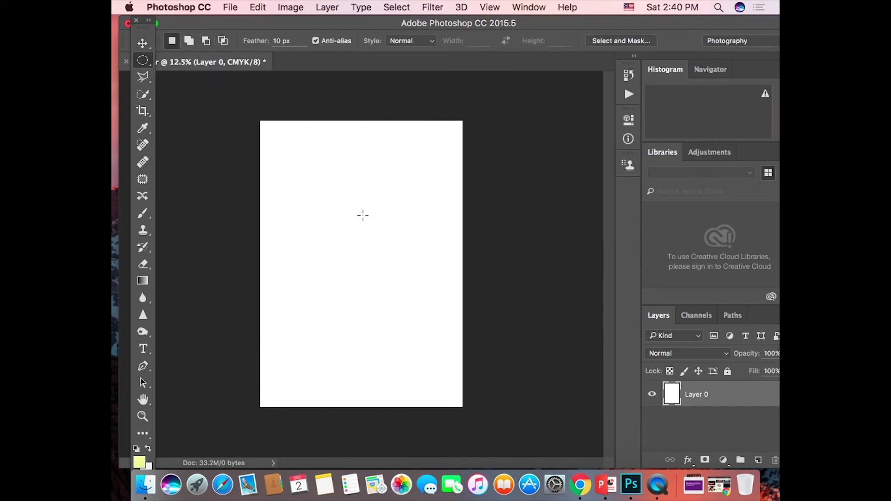
pyautogui.moveTo(362, 213); pyautogui.dragTo(466, 269)
pyautogui.click(189, 40)
pyautogui.moveTo(429, 329); pyautogui.dragTo(292, 183)
pyautogui.click(205, 40)
pyautogui.moveTo(454, 364); pyautogui.dragTo(270, 192)
pyautogui.click(223, 40)
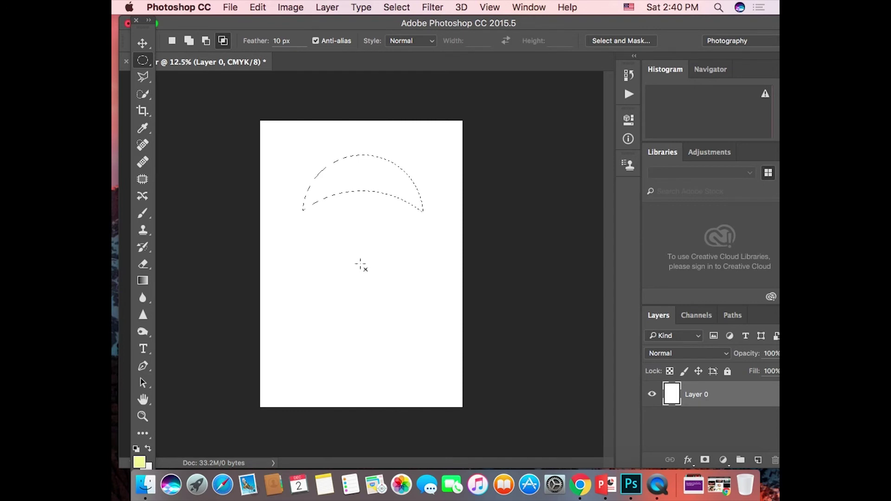
# - Add a new layer, fill the crescent selection with the light yellow foreground color using the Paint Bucket, and deselect
pyautogui.click(147, 43)
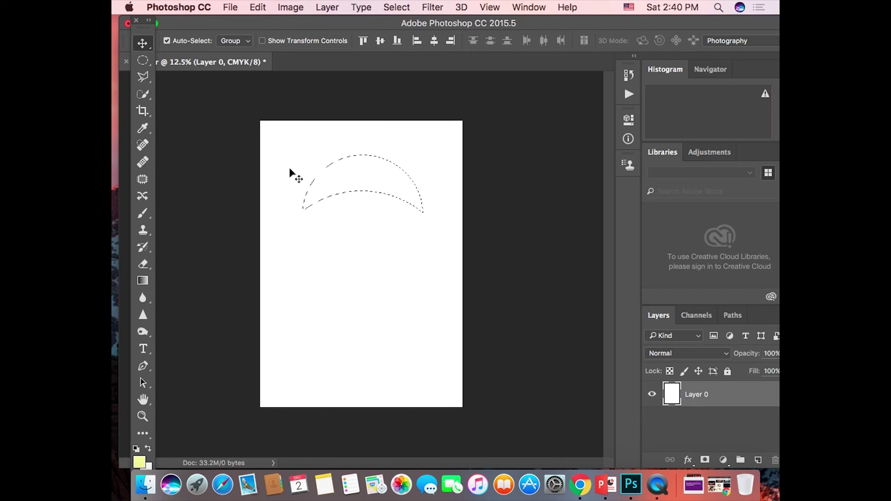
pyautogui.click(757, 460)
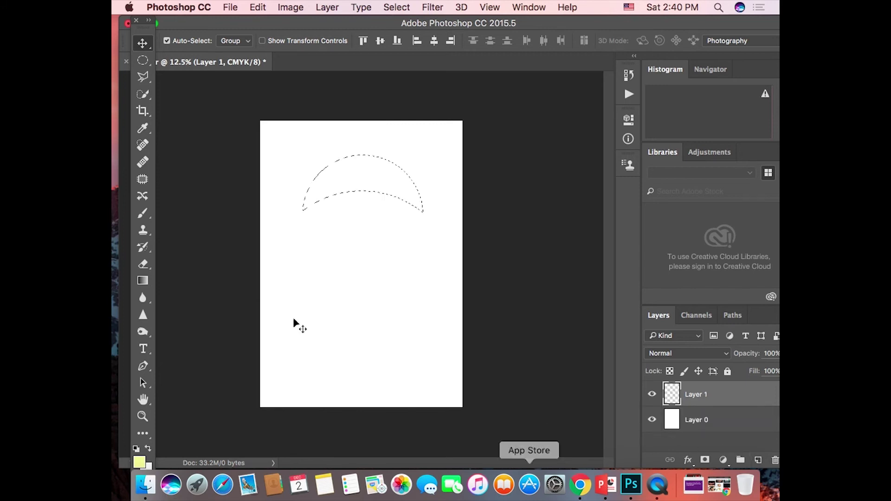
pyautogui.click(143, 433)
pyautogui.click(168, 453)
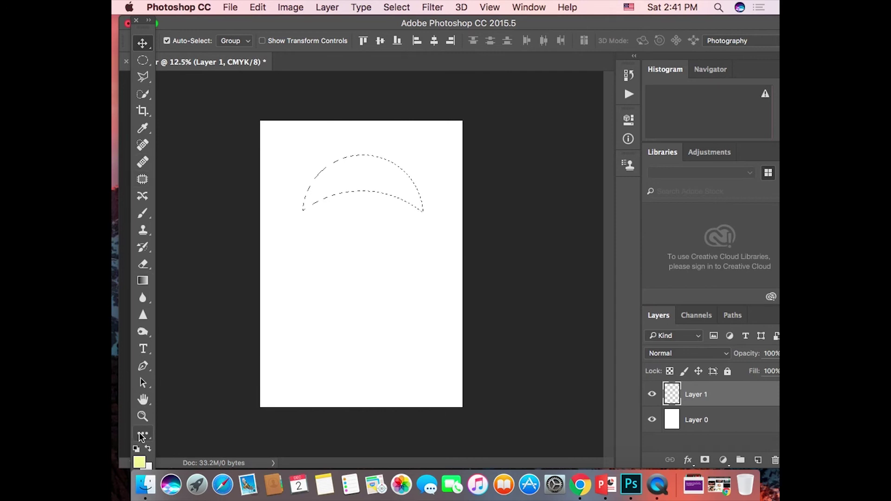
pyautogui.click(336, 173)
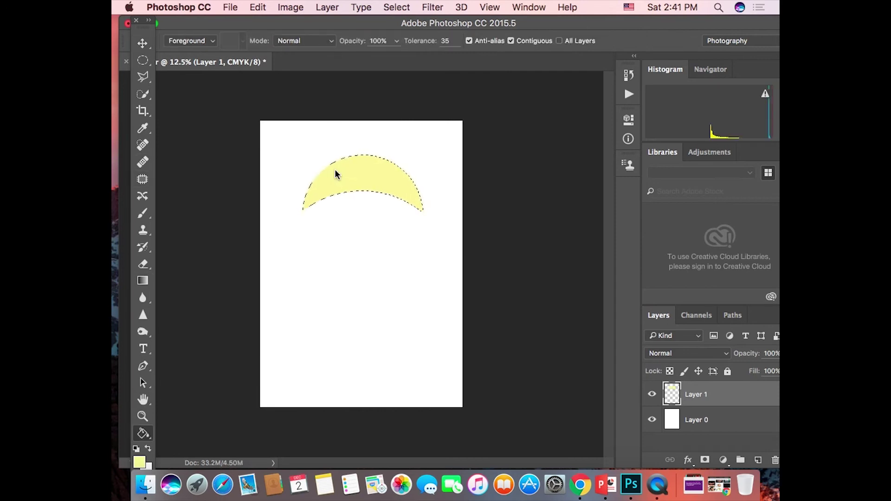
pyautogui.press('super+d')
pyautogui.press('v')
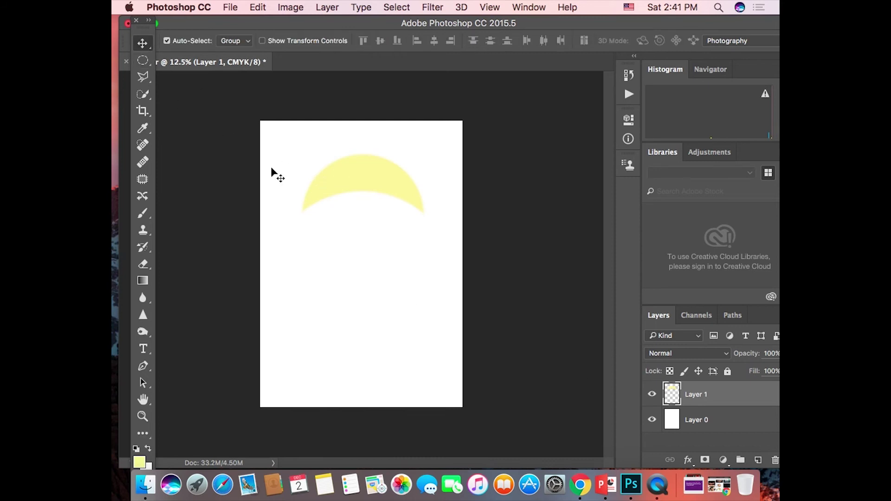
# - Free Transform the crescent to a 90° rotation and about 55% size near the page's upper-right corner, and delete its layer
pyautogui.press('super+t')
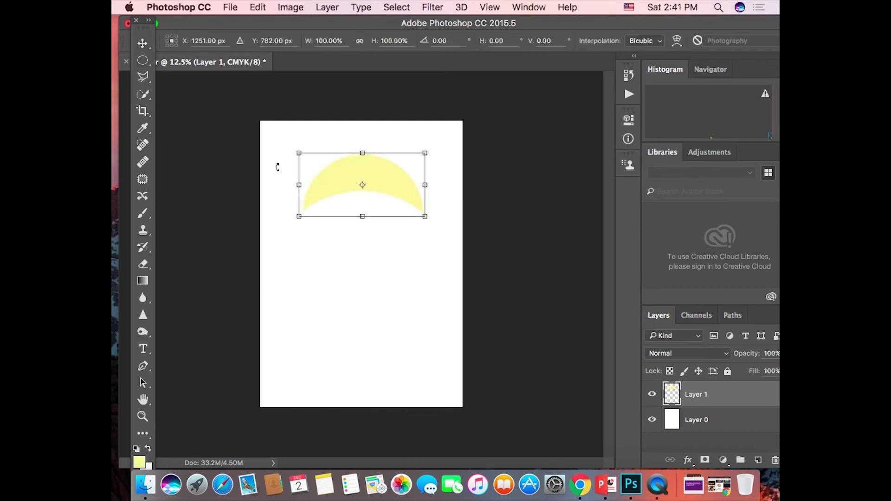
pyautogui.moveTo(442, 148); pyautogui.dragTo(412, 282)
pyautogui.moveTo(393, 244); pyautogui.dragTo(419, 194)
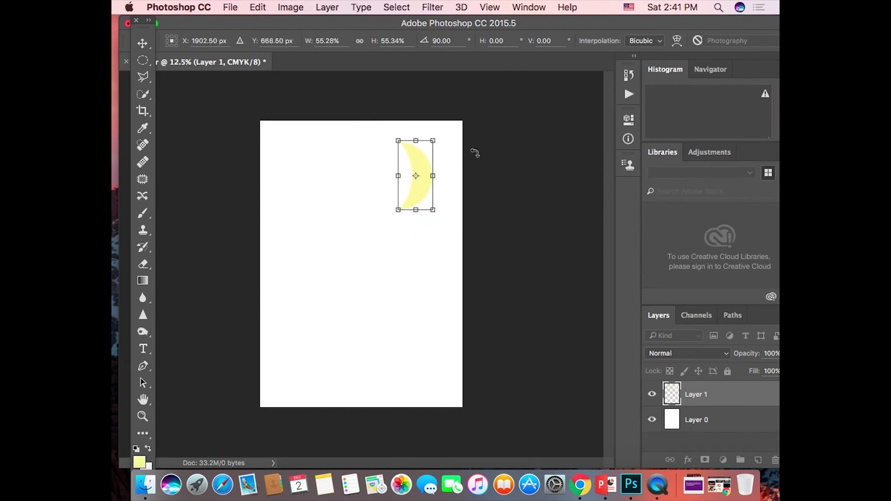
pyautogui.press('v')
pyautogui.click(567, 188)
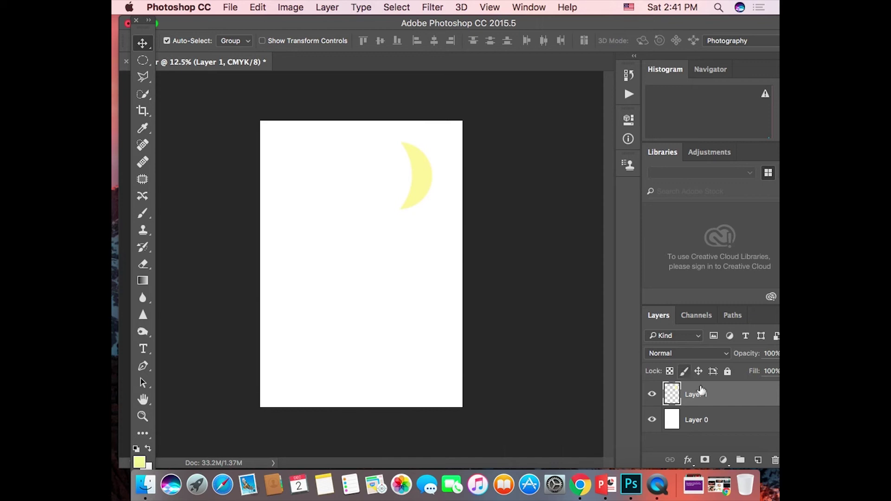
pyautogui.moveTo(732, 398); pyautogui.dragTo(775, 460)
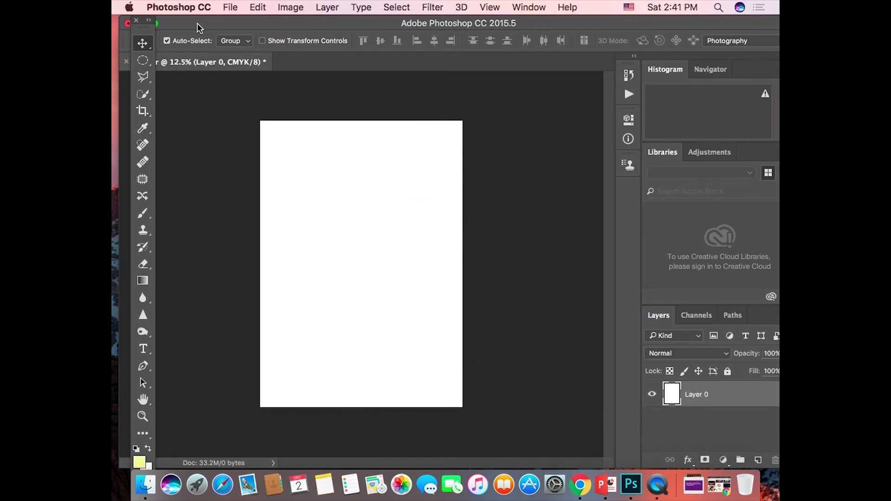
# - Place the building photo mvp-74573 (1).jpg as an embedded image on the poster and apply the placement
pyautogui.click(230, 7)
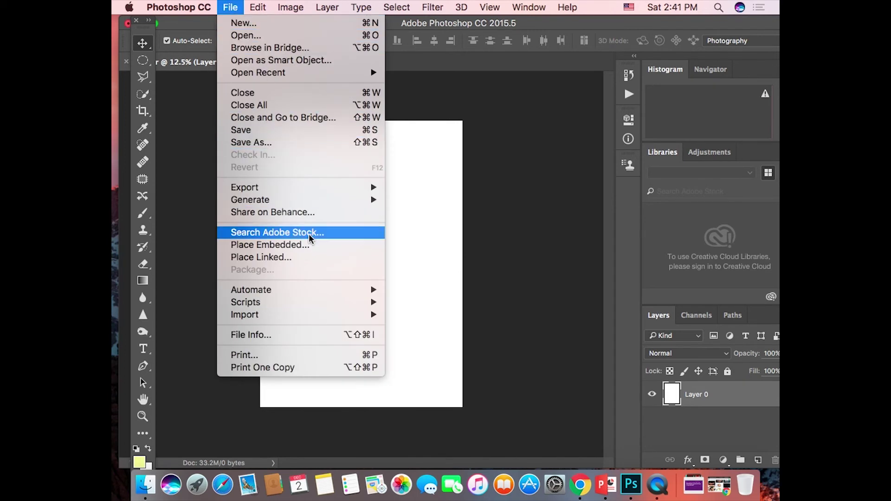
pyautogui.click(298, 247)
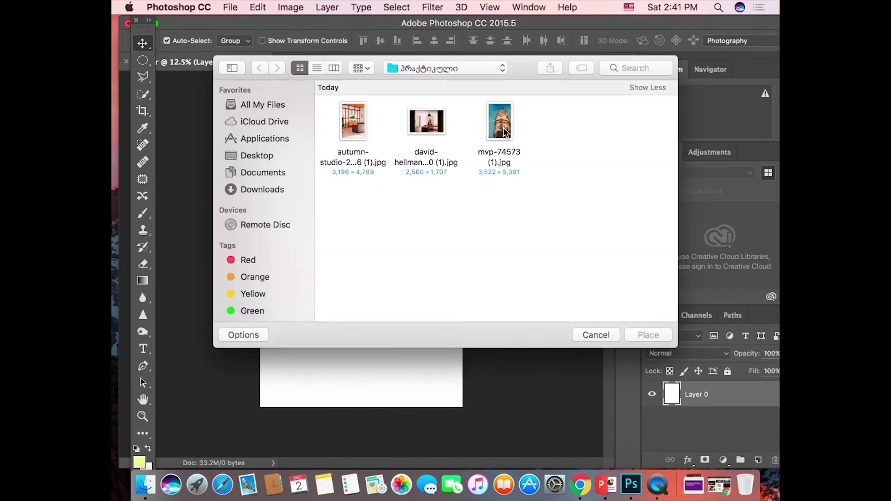
pyautogui.click(501, 123)
pyautogui.click(649, 336)
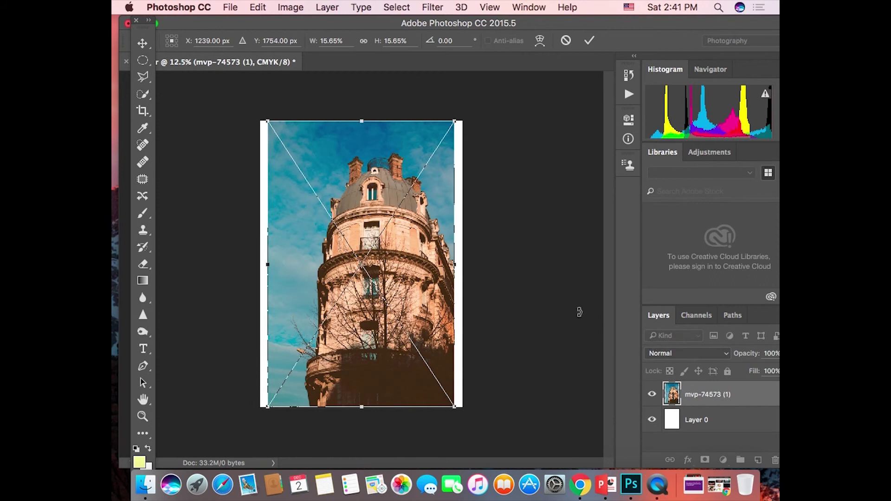
pyautogui.click(590, 40)
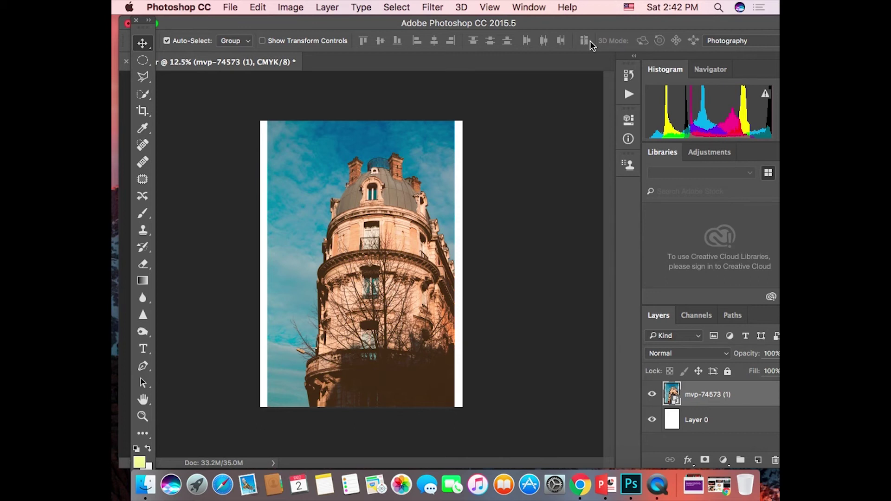
# - Toggle the placed photo layer's visibility off and on repeatedly, leaving the layer hidden
pyautogui.click(652, 395)
pyautogui.click(653, 395)
pyautogui.click(653, 395)
pyautogui.click(653, 395)
pyautogui.click(653, 395)
pyautogui.click(653, 395)
pyautogui.click(653, 395)
pyautogui.click(653, 395)
pyautogui.click(653, 396)
pyautogui.click(652, 396)
pyautogui.click(653, 396)
pyautogui.click(653, 396)
pyautogui.click(652, 395)
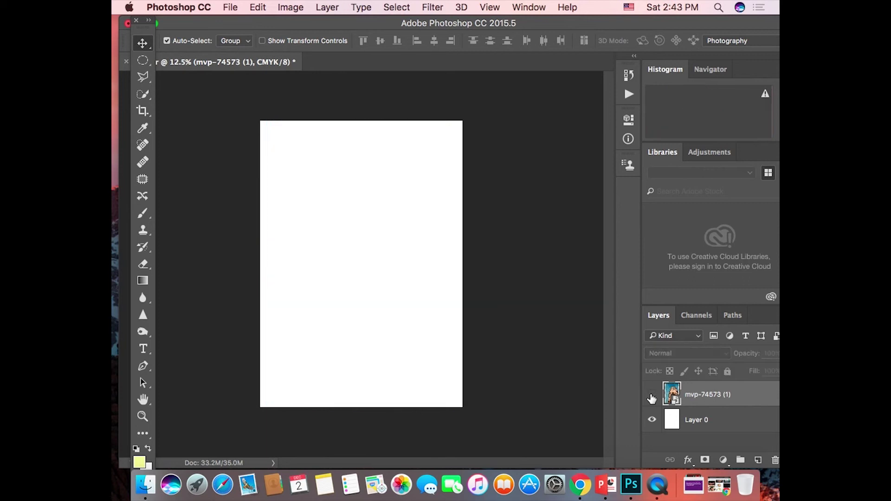
pyautogui.click(653, 395)
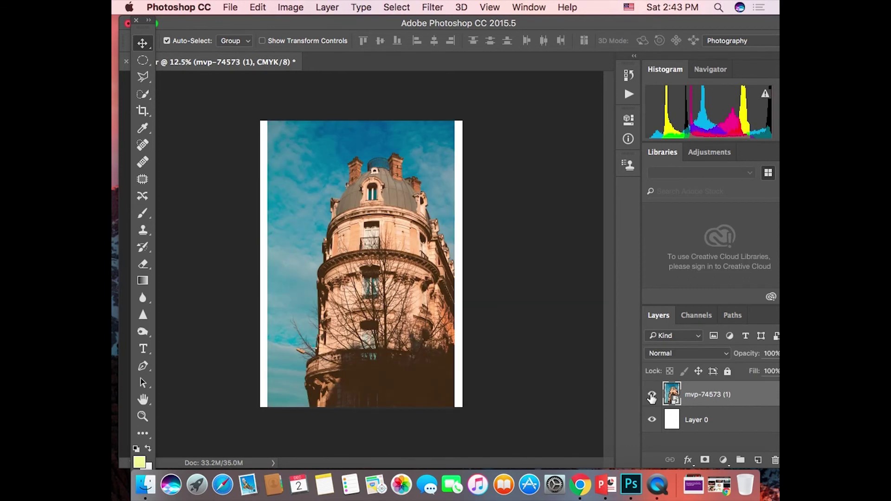
pyautogui.click(652, 395)
pyautogui.click(652, 395)
pyautogui.click(651, 395)
pyautogui.click(652, 394)
pyautogui.click(652, 394)
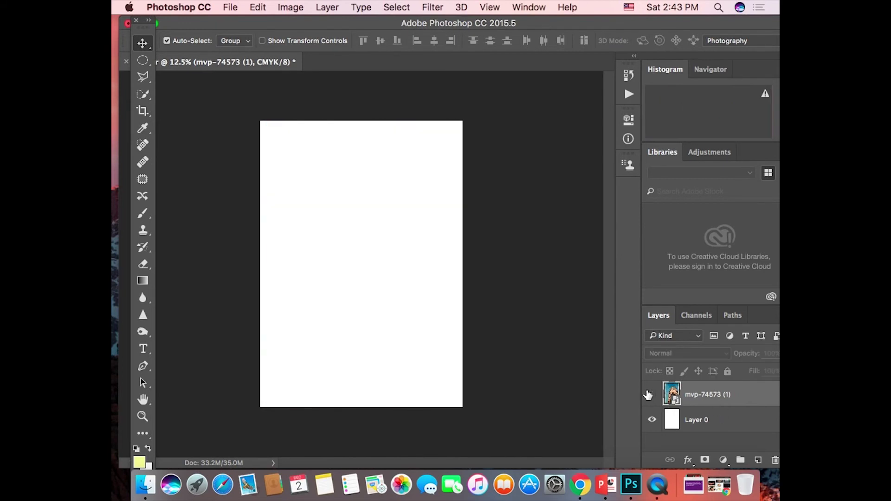
# - Add a new layer above the photo and practise Elliptical Marquee selections, finishing with a large circle near the middle of the page
pyautogui.click(758, 460)
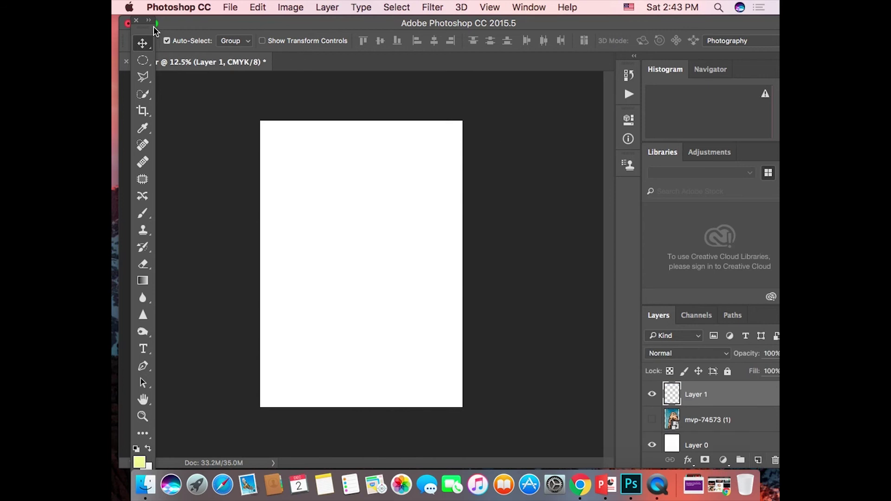
pyautogui.click(142, 60)
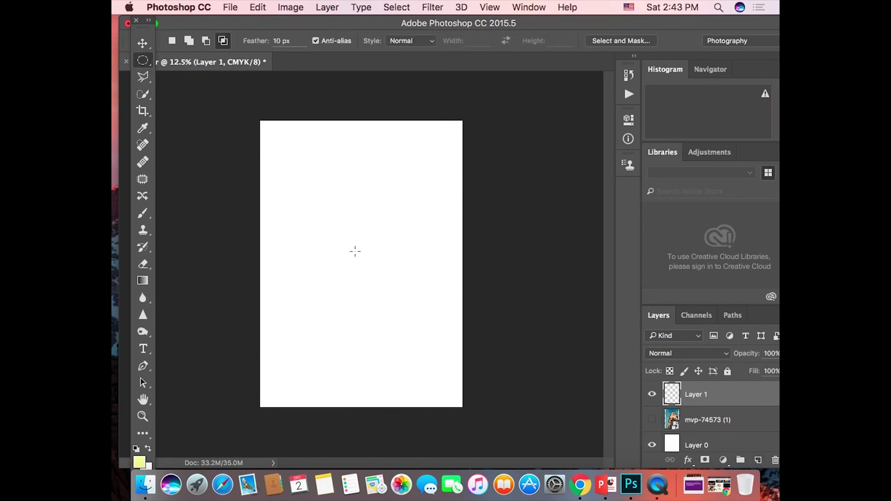
pyautogui.moveTo(362, 253); pyautogui.dragTo(395, 291)
pyautogui.click(394, 291)
pyautogui.moveTo(359, 240); pyautogui.dragTo(431, 322)
pyautogui.press('super+d')
pyautogui.moveTo(353, 241); pyautogui.dragTo(419, 322)
# - Nudge the circular selection to the right, toward the page's horizontal center
pyautogui.press('Right')
pyautogui.press('Right')
pyautogui.press('Right')
pyautogui.press('Right')
pyautogui.press('Right')
pyautogui.press('Right')
pyautogui.press('Right')
pyautogui.press('Right')
pyautogui.press('Right')
pyautogui.press('Right')
pyautogui.press('Right')
pyautogui.press('Right')
pyautogui.press('Right')
pyautogui.press('Right')
pyautogui.press('Right')
pyautogui.press('Right')
pyautogui.press('Right')
pyautogui.press('Right')
pyautogui.press('Right')
pyautogui.press('Right')
pyautogui.press('Right')
pyautogui.press('Right')
pyautogui.press('Right')
# - Fill the circular selection on Layer 1 with the light yellow foreground color using the Paint Bucket, and deselect
pyautogui.click(151, 63)
pyautogui.press('g')
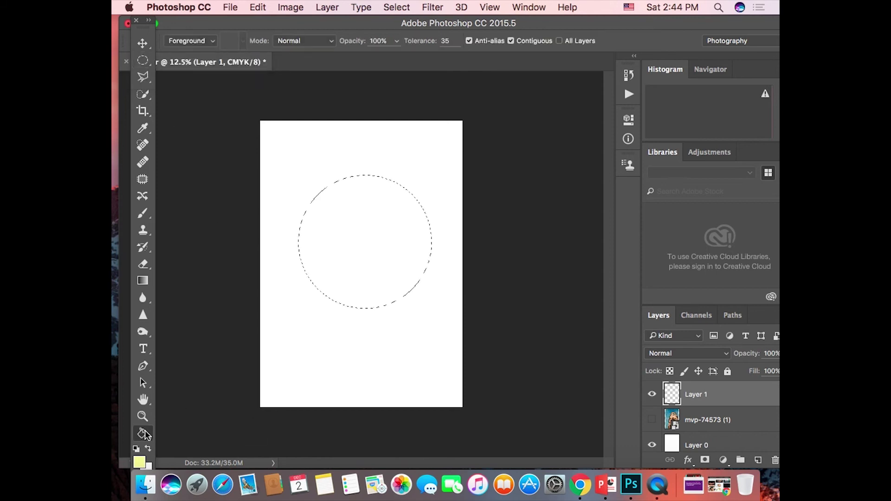
pyautogui.click(390, 260)
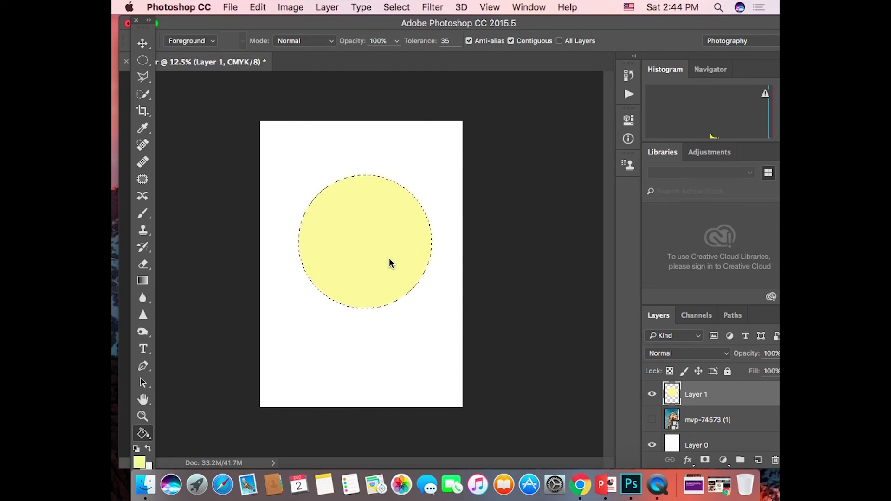
pyautogui.press('super+d')
# - Show the photo layer and demonstrate stacking order by moving it above Layer 1 and back below it
pyautogui.click(654, 421)
pyautogui.moveTo(698, 426); pyautogui.dragTo(702, 385)
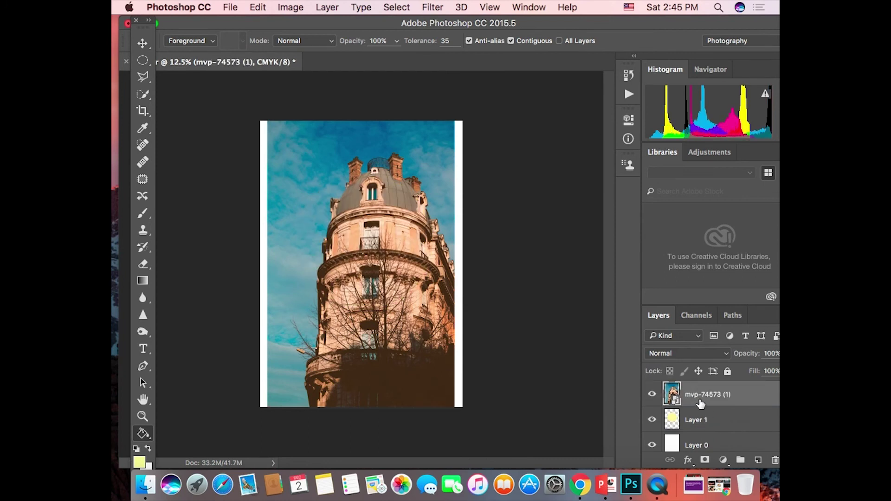
pyautogui.moveTo(701, 409); pyautogui.dragTo(692, 431)
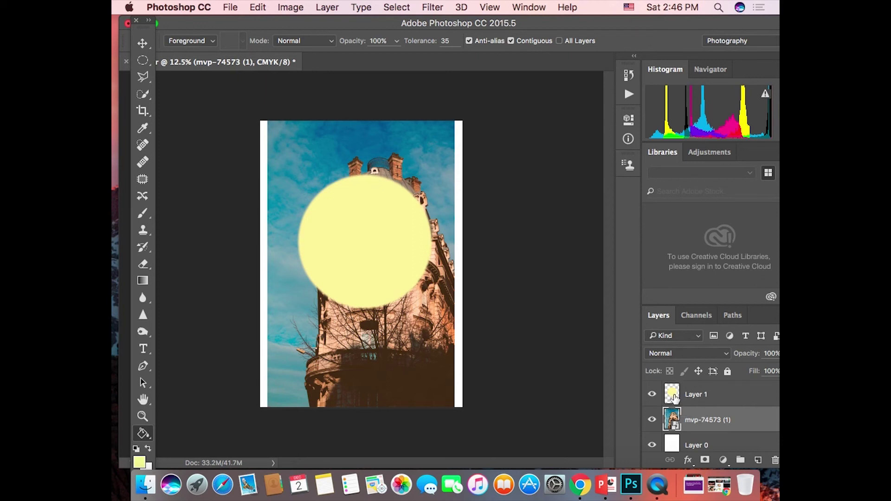
# - Load the circle on Layer 1 as a selection, view it over the photo with Layer 1 hidden, and deselect and show Layer 1 again
pyautogui.moveTo(674, 398); pyautogui.dragTo(675, 400)
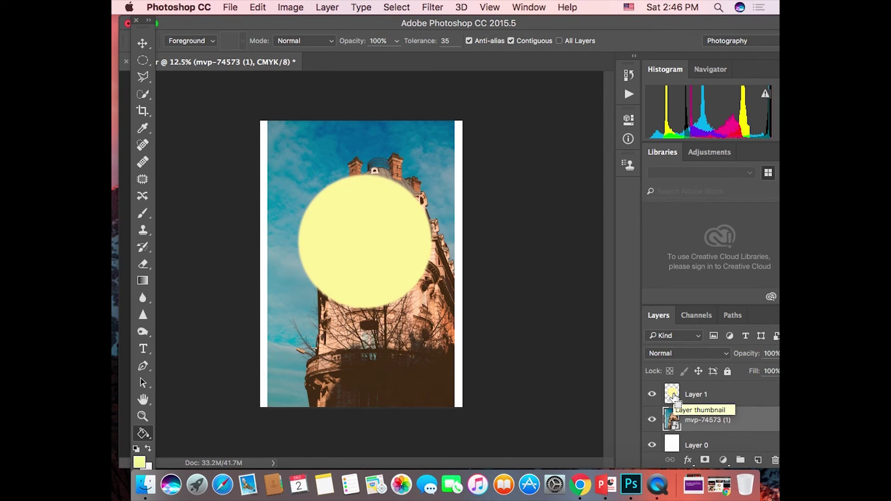
pyautogui.keyDown('super'); pyautogui.click(674, 398); pyautogui.keyUp('super')
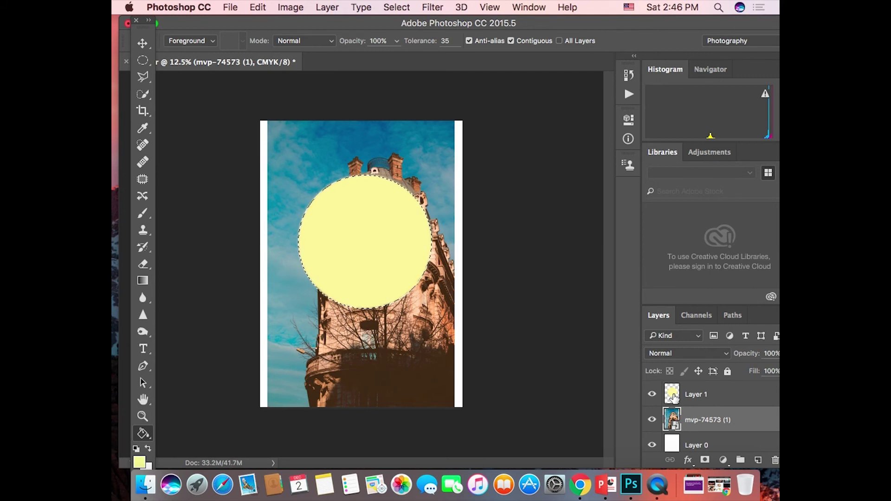
pyautogui.click(653, 395)
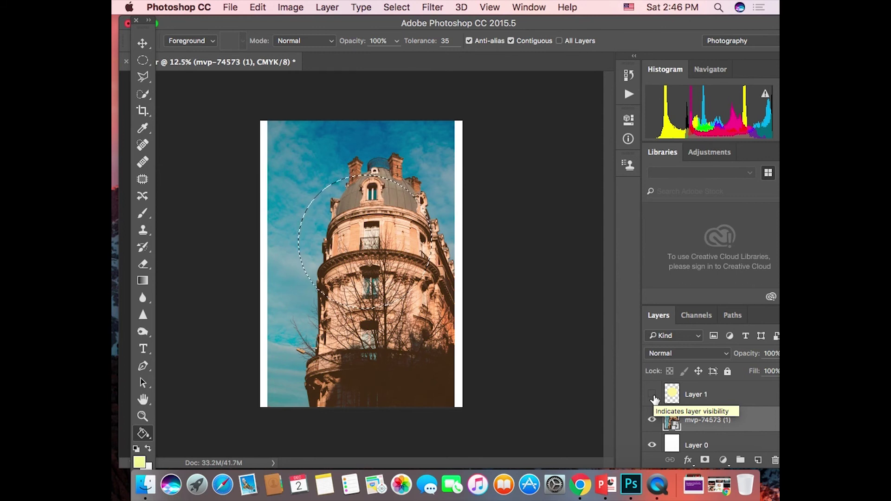
pyautogui.press('super+d')
pyautogui.click(653, 395)
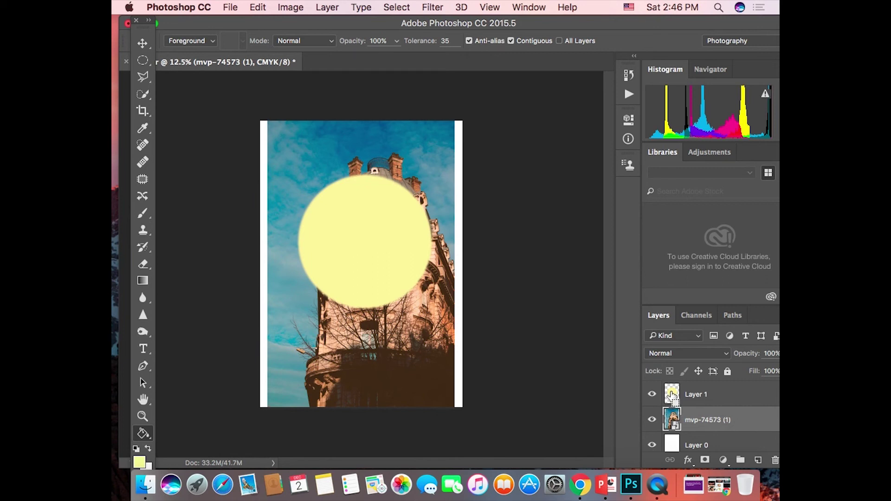
# - Load Layer 1's circle as a selection, hide Layer 1, and add a new layer directly above the photo
pyautogui.keyDown('super'); pyautogui.click(671, 396); pyautogui.keyUp('super')
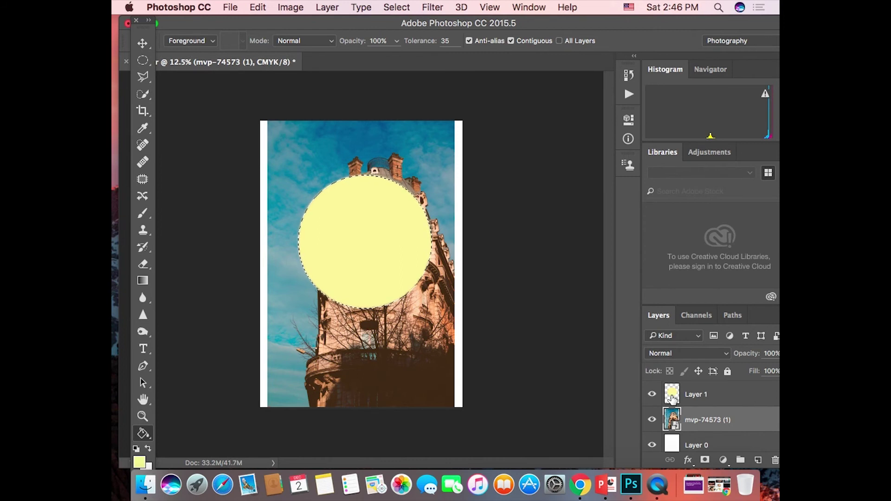
pyautogui.click(651, 397)
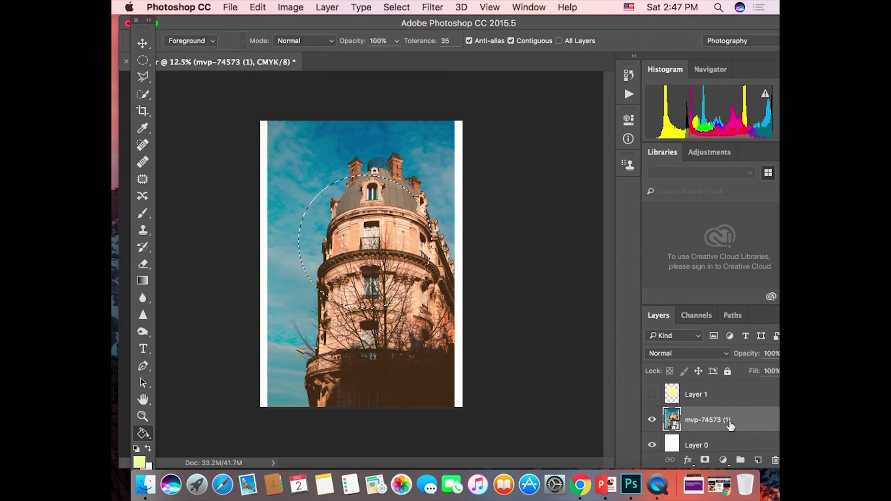
pyautogui.click(758, 460)
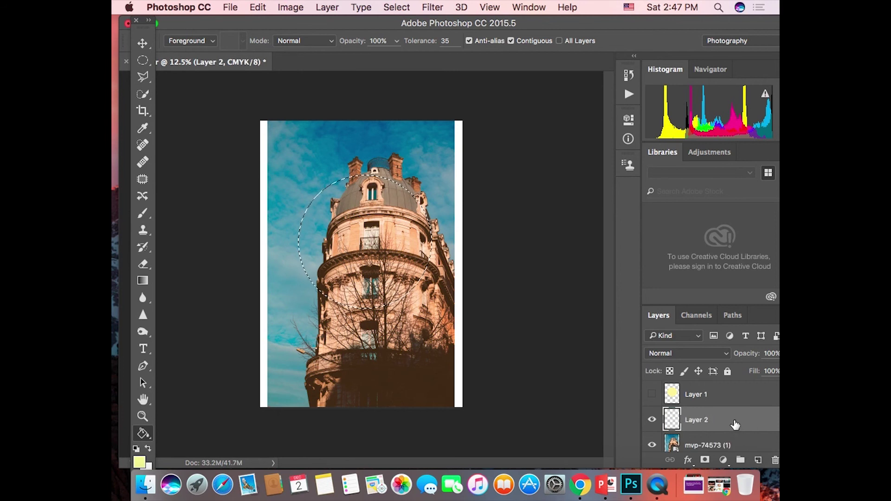
# - Delete the empty Layer 2 and clear the circular selection
pyautogui.moveTo(739, 423); pyautogui.dragTo(775, 461)
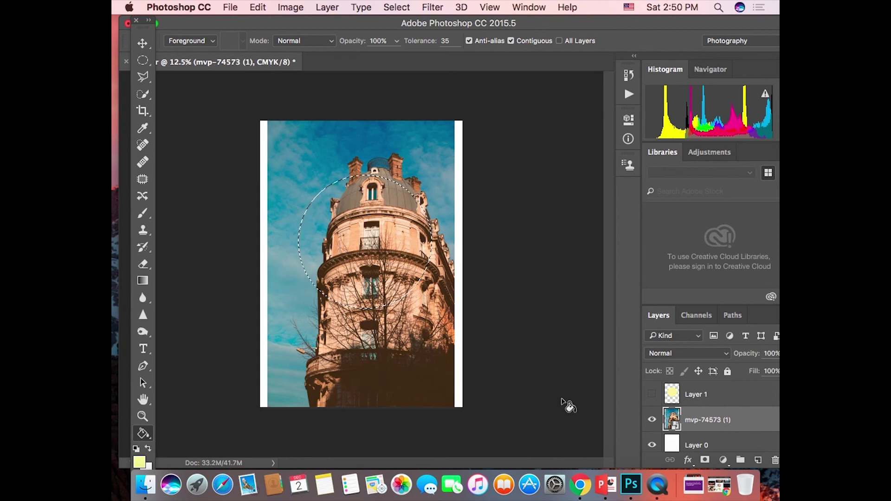
pyautogui.press('super+d')
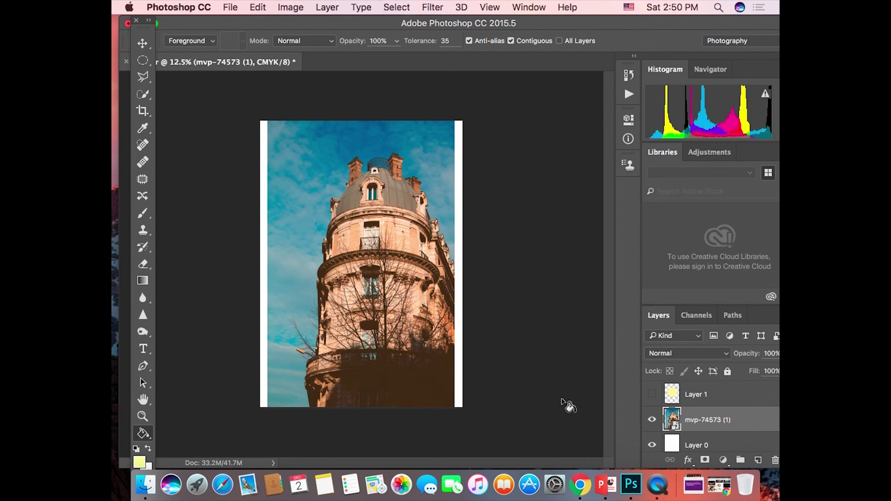
# - Load Layer 1's circle as a selection, copy that area of the photo to a new layer, and hide the photo
pyautogui.keyDown('super'); pyautogui.click(673, 394); pyautogui.keyUp('super')
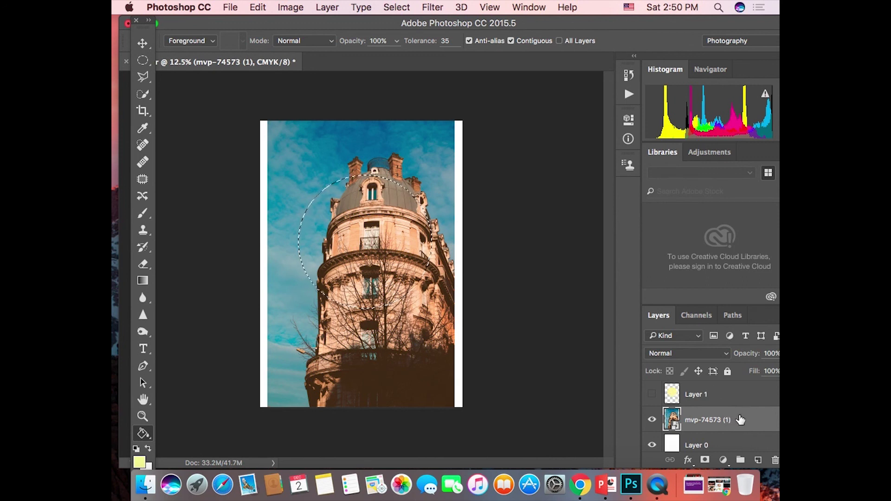
pyautogui.press('super+j')
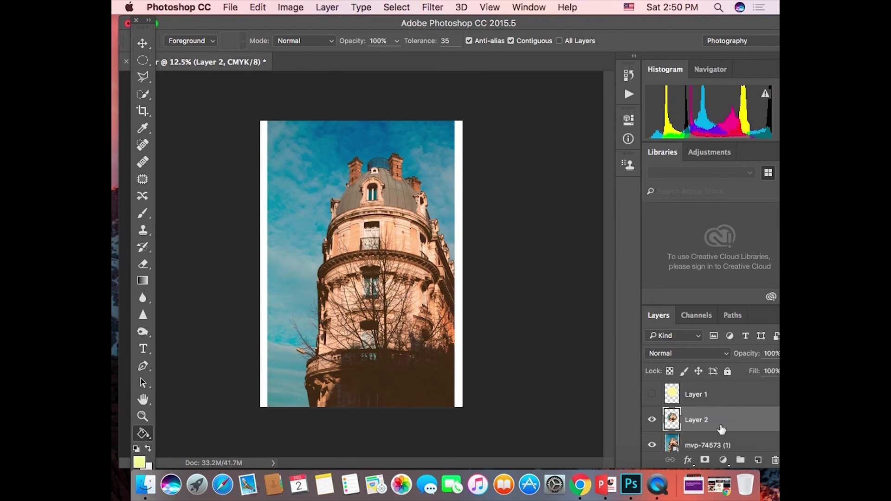
pyautogui.click(652, 445)
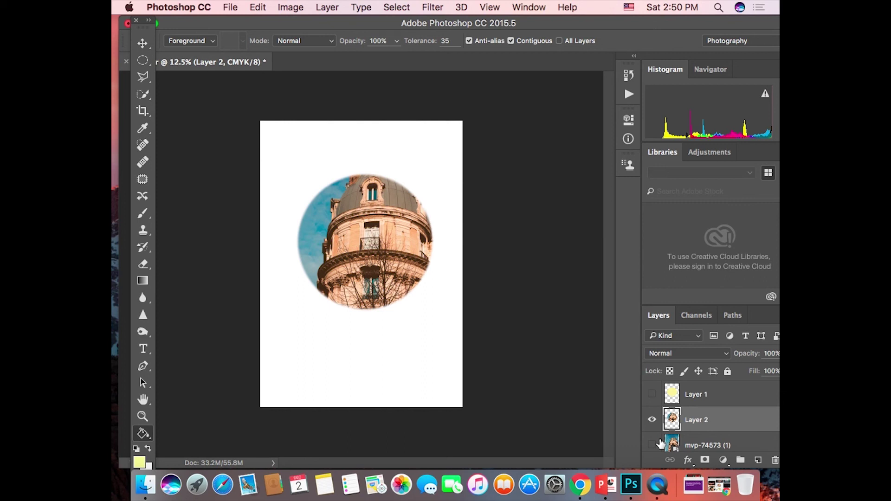
# - Undo the circular photo copy, copy the selected area to a new layer again, and hide the original photo
pyautogui.press('super+alt+z')
pyautogui.press('super+alt+z')
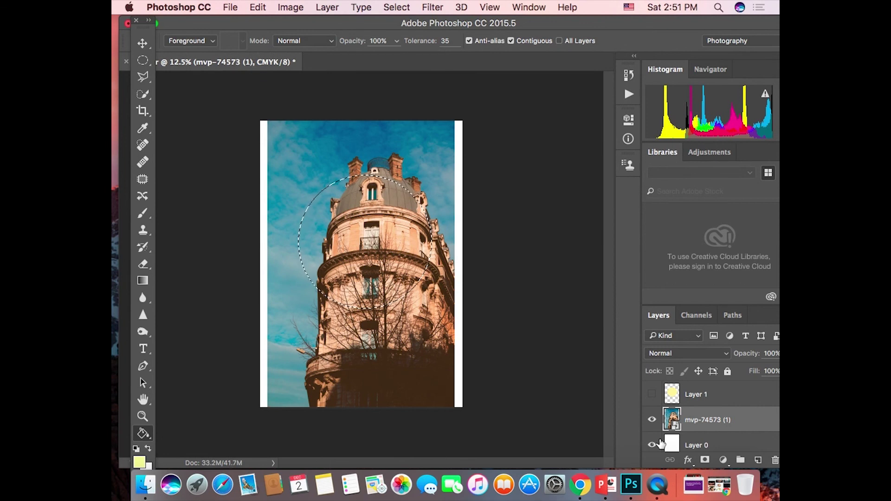
pyautogui.press('super+j')
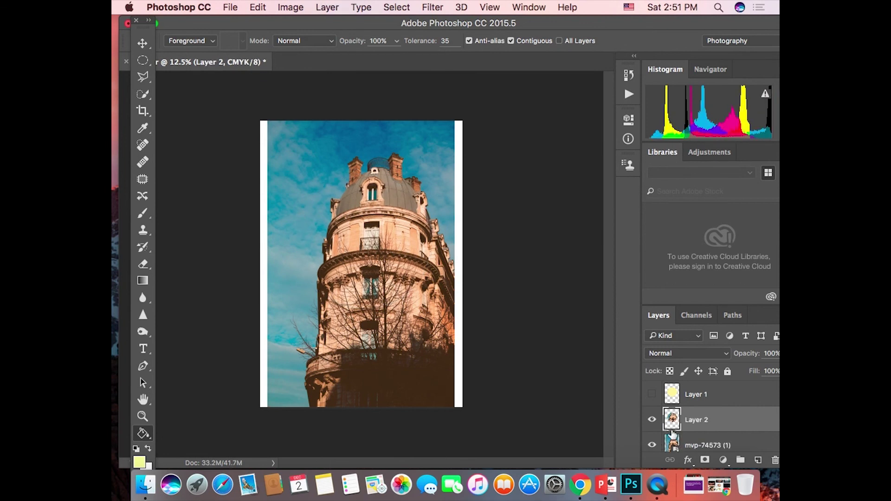
pyautogui.click(654, 445)
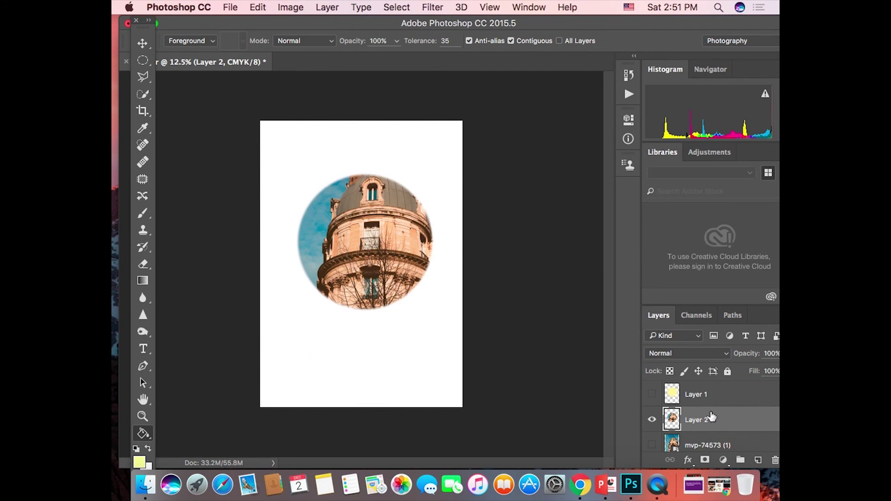
# - Delete the copied circle layer and show both Layer 1 and the photo layer
pyautogui.moveTo(722, 418); pyautogui.dragTo(774, 461)
pyautogui.click(652, 394)
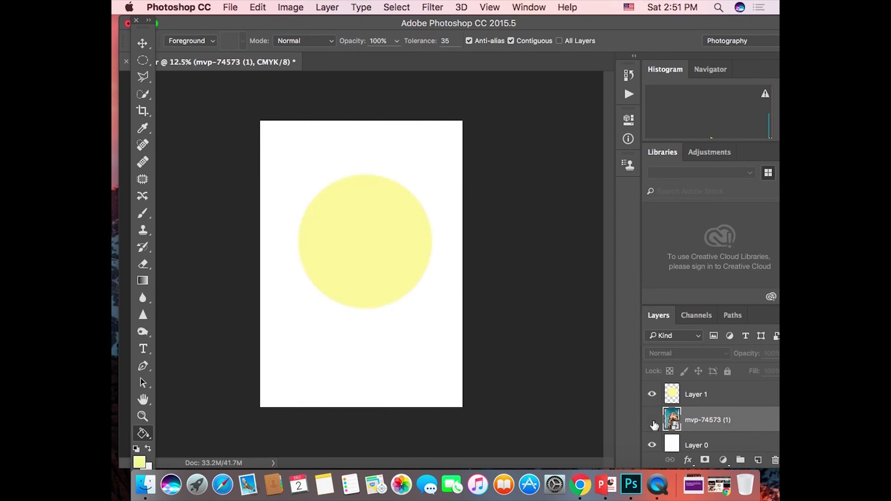
pyautogui.click(651, 419)
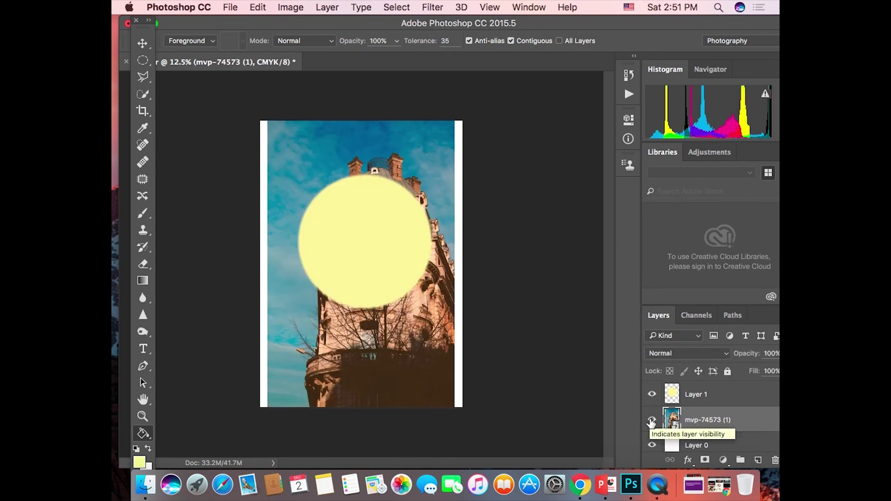
# - Move Layer 1 below the photo layer and clip the photo to it with a clipping mask
pyautogui.moveTo(702, 392); pyautogui.dragTo(706, 431)
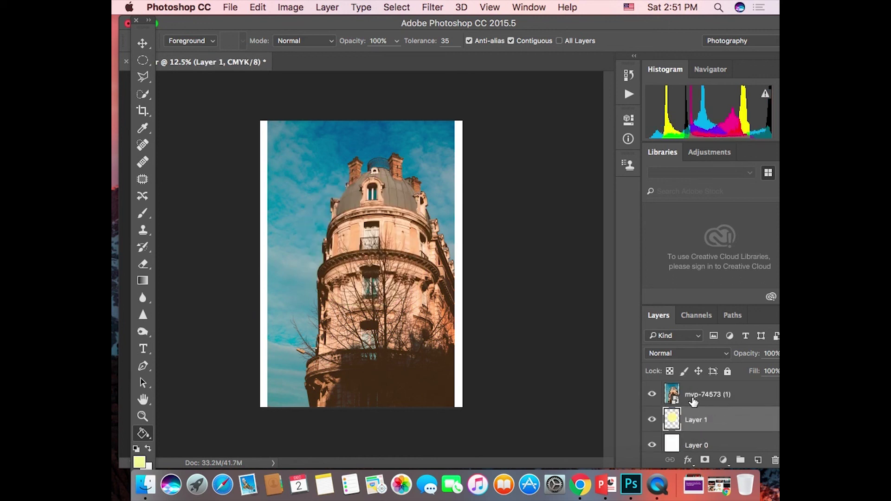
pyautogui.keyDown('alt'); pyautogui.click(729, 403); pyautogui.keyUp('alt')
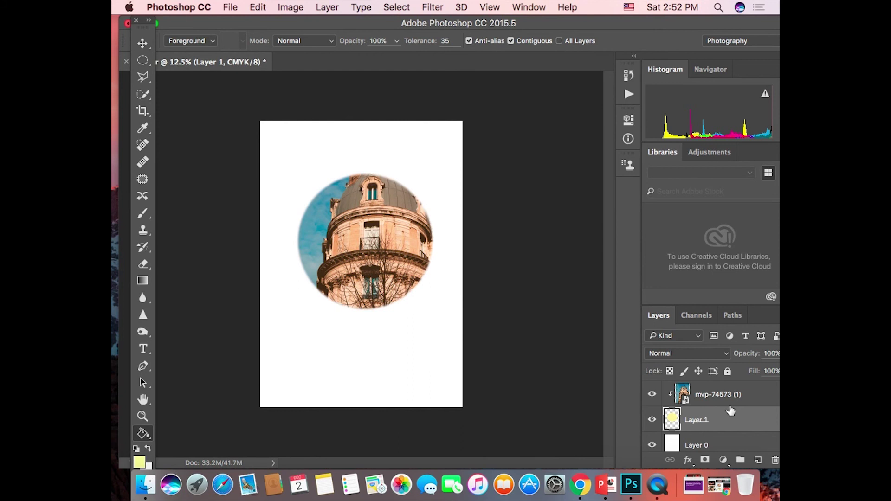
# - Revert the history to the Layer Order state and clip the photo to Layer 1 again
pyautogui.click(629, 74)
pyautogui.click(573, 185)
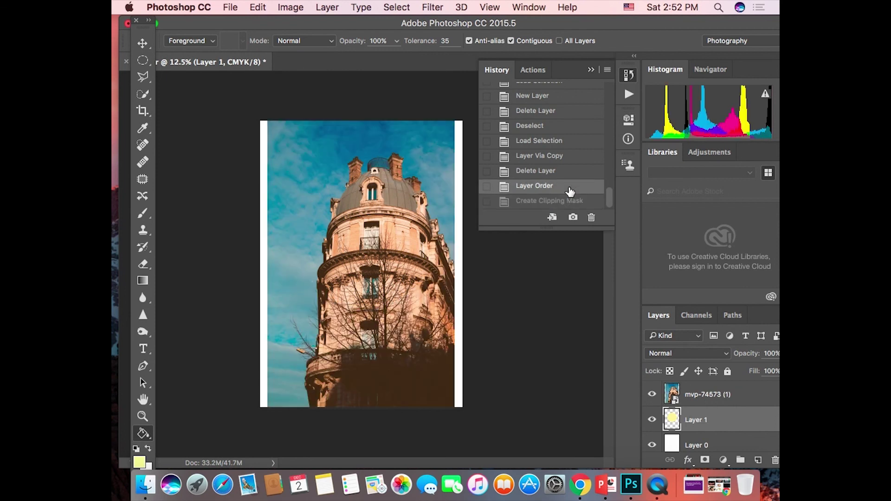
pyautogui.keyDown('alt'); pyautogui.click(749, 403); pyautogui.keyUp('alt')
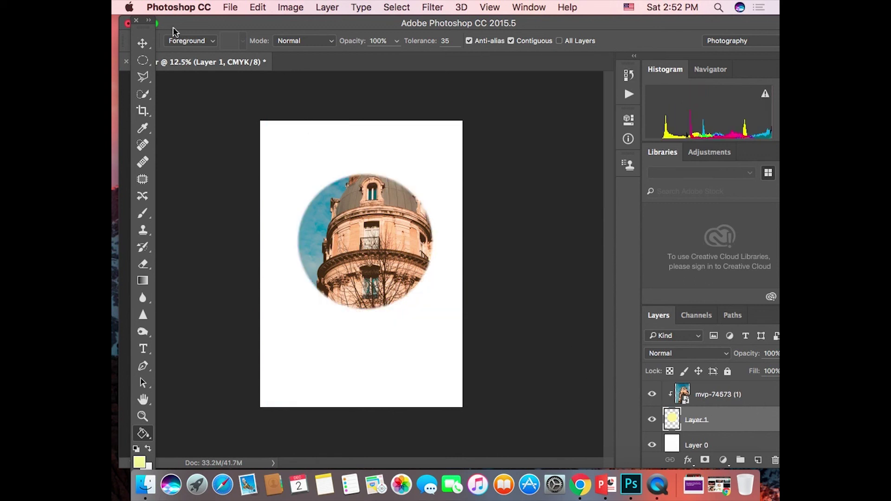
# - Move the clipped photo inside the circle with the Move tool, first upward and then well downward
pyautogui.click(142, 44)
pyautogui.moveTo(351, 249); pyautogui.dragTo(362, 212)
pyautogui.moveTo(366, 244); pyautogui.dragTo(361, 364)
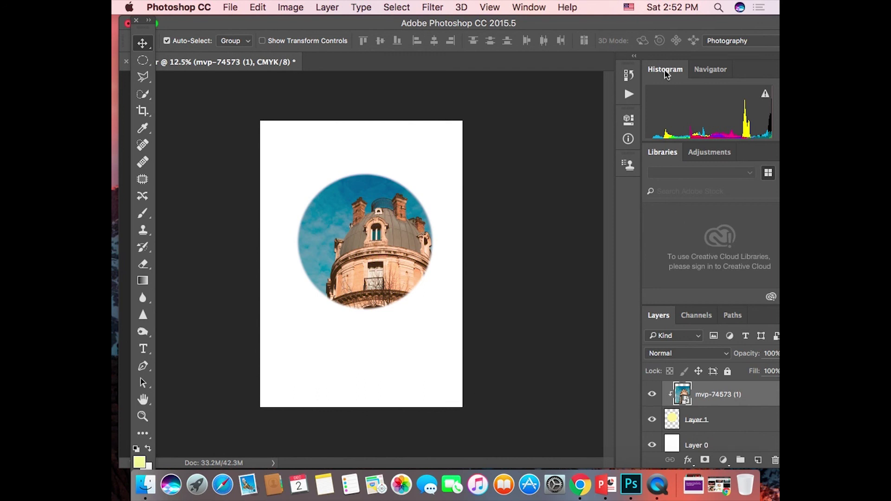
# - Step back through the history to the Layer Order state, undoing both photo moves and the clipping mask
pyautogui.click(629, 74)
pyautogui.click(543, 188)
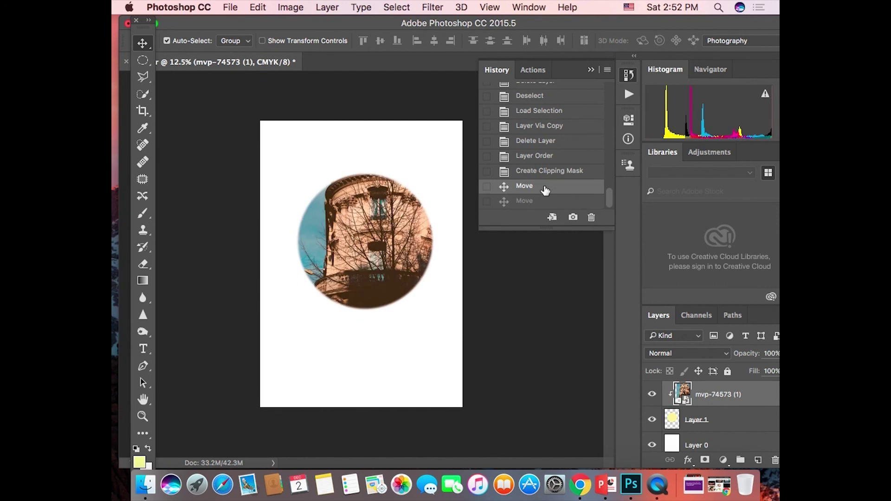
pyautogui.click(545, 172)
pyautogui.click(544, 157)
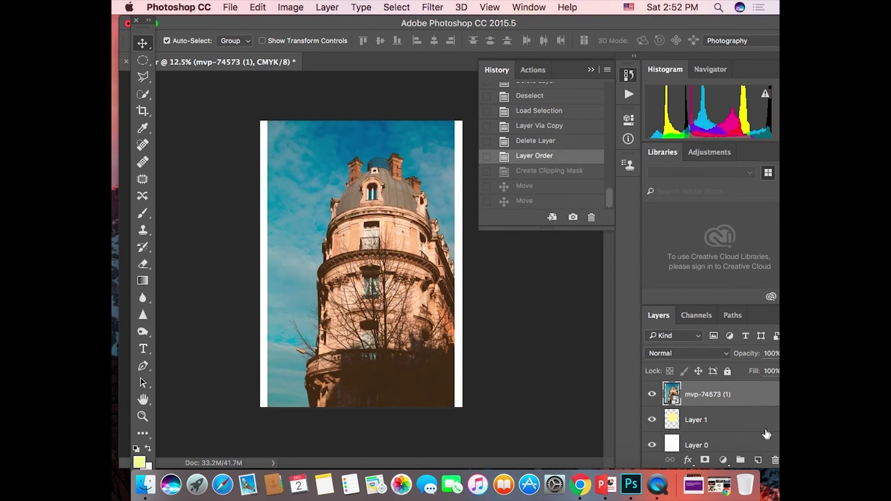
# - Clip the photo to Layer 1 and shift it about 0.31 in right and 0.35 in down inside the circle
pyautogui.keyDown('alt'); pyautogui.click(744, 404); pyautogui.keyUp('alt')
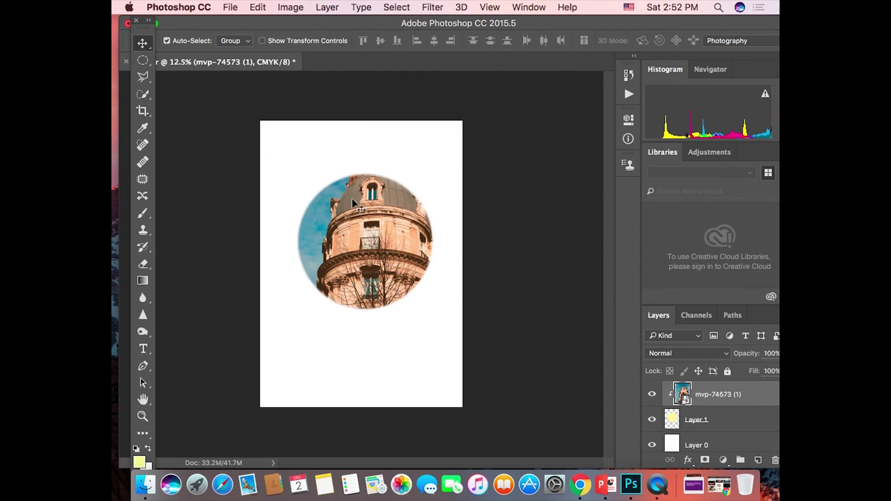
pyautogui.moveTo(392, 235); pyautogui.dragTo(404, 249)
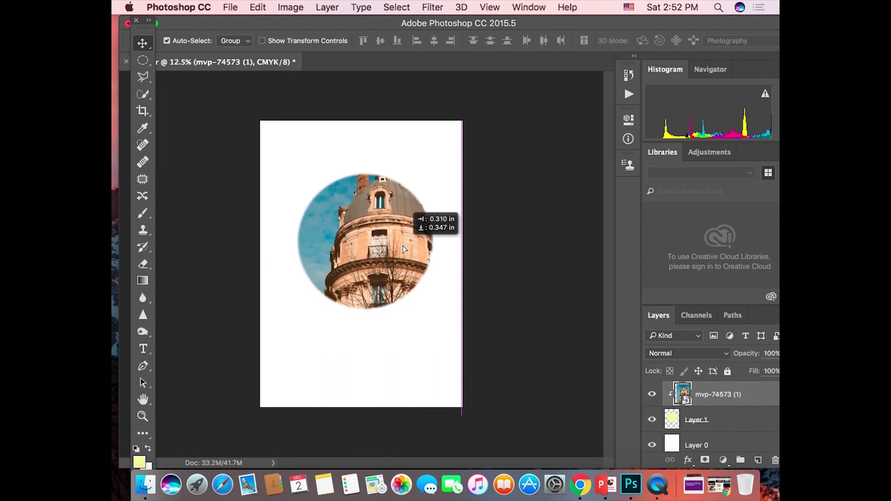
pyautogui.moveTo(403, 249); pyautogui.dragTo(402, 248)
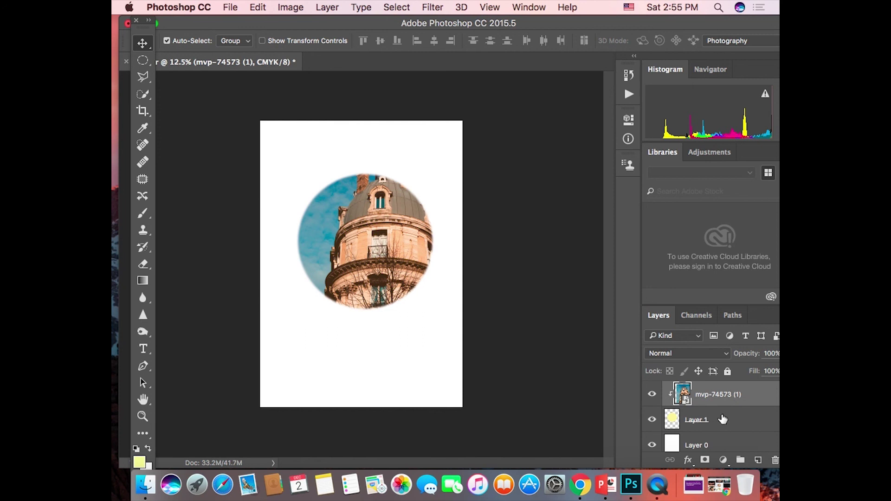
# - Duplicate Layer 1 and clip the mvp-74573 (1) photo to Layer 1 copy
pyautogui.moveTo(722, 421); pyautogui.dragTo(758, 458)
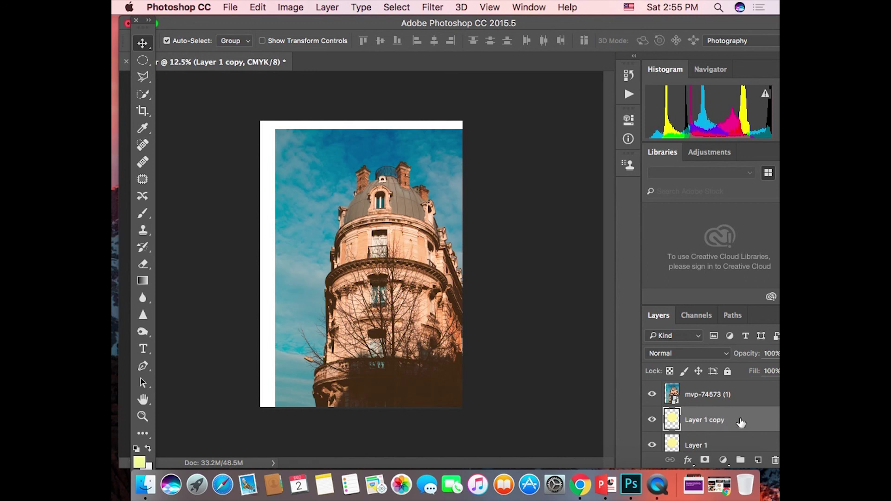
pyautogui.moveTo(761, 466); pyautogui.dragTo(705, 403)
pyautogui.keyDown('alt'); pyautogui.click(704, 403); pyautogui.keyUp('alt')
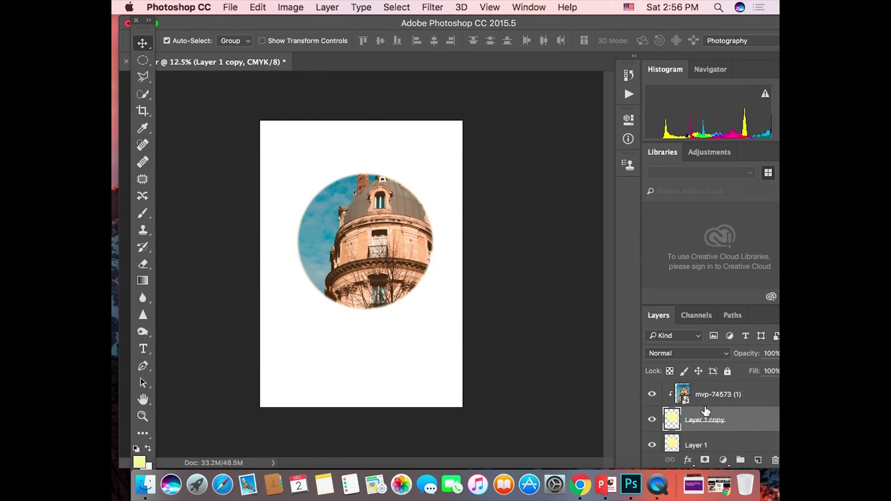
# - Move Layer 1 above the clipped photo and scale its circle about the center to 72.56% with Free Transform
pyautogui.moveTo(692, 444); pyautogui.dragTo(692, 385)
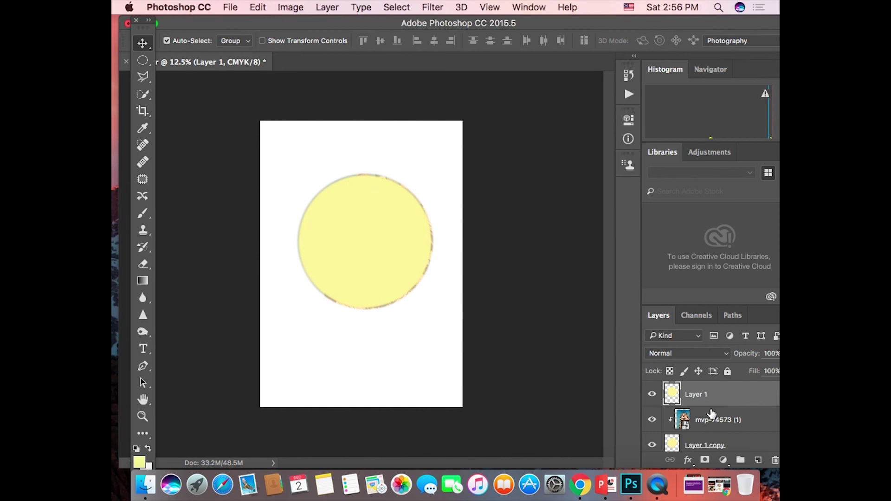
pyautogui.press('super+t')
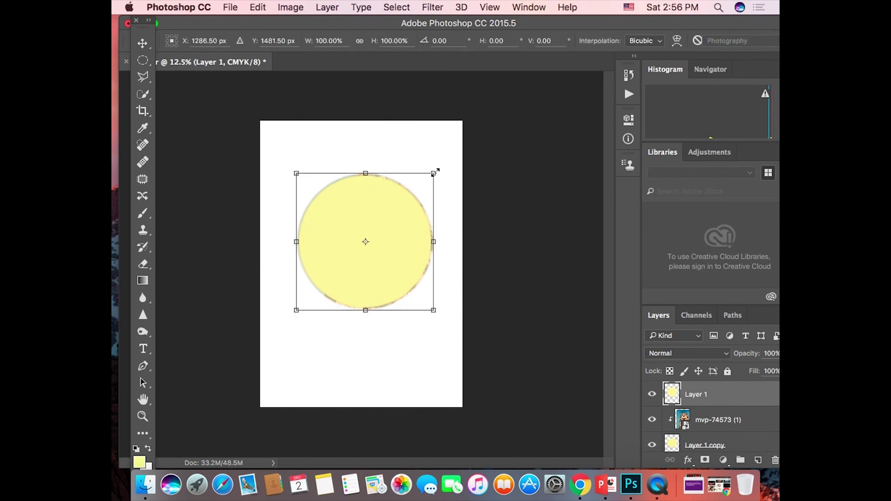
pyautogui.moveTo(435, 173); pyautogui.dragTo(420, 194)
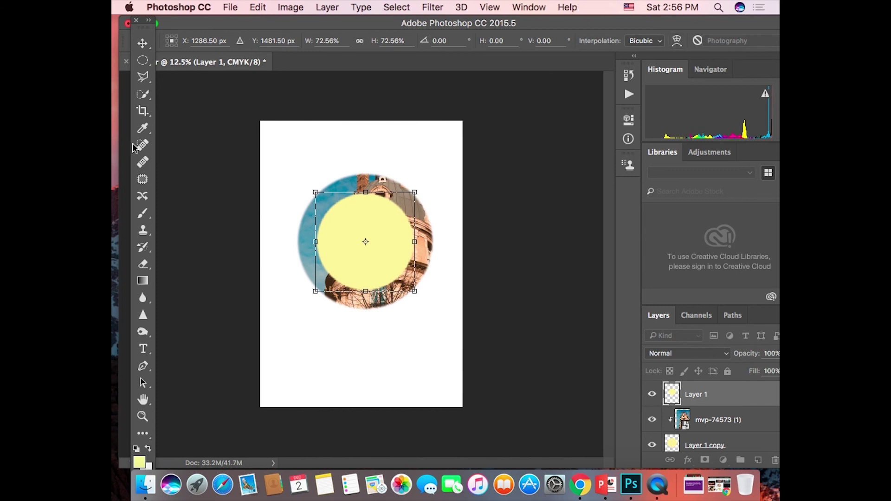
pyautogui.click(143, 43)
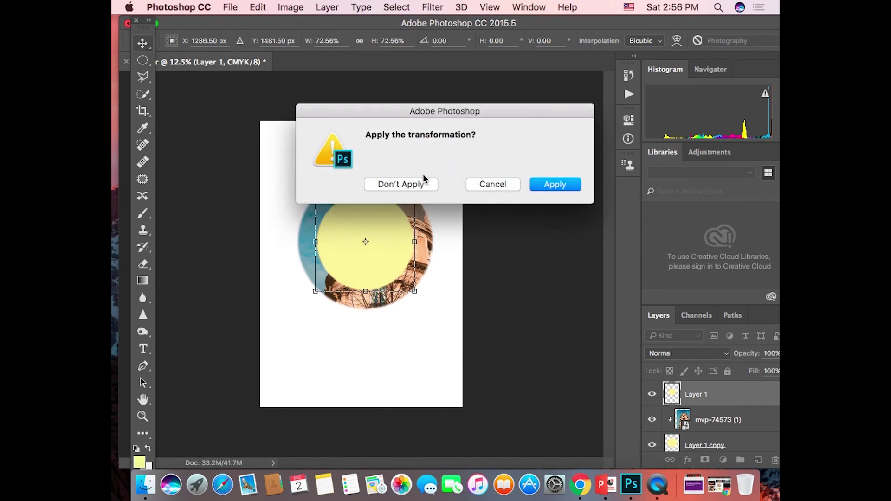
pyautogui.click(542, 184)
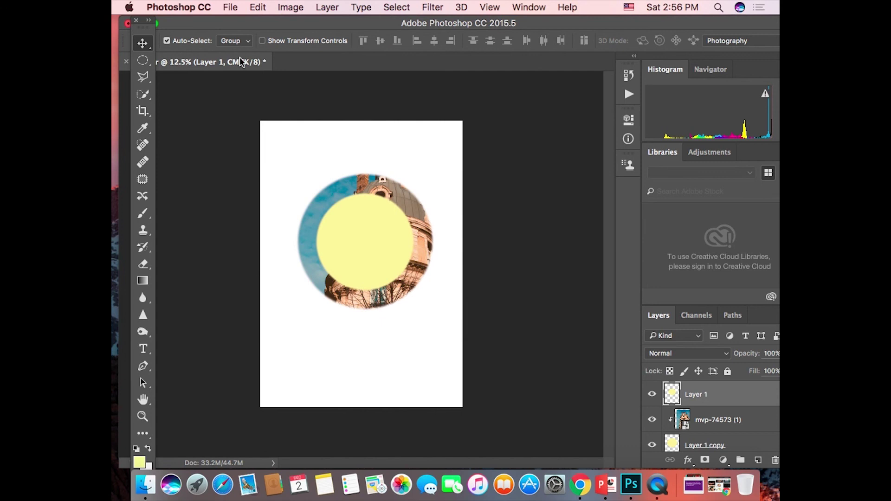
# - Place the autumn-studio image as an embedded layer at its default size and clip it to the smaller circle on Layer 1
pyautogui.click(231, 7)
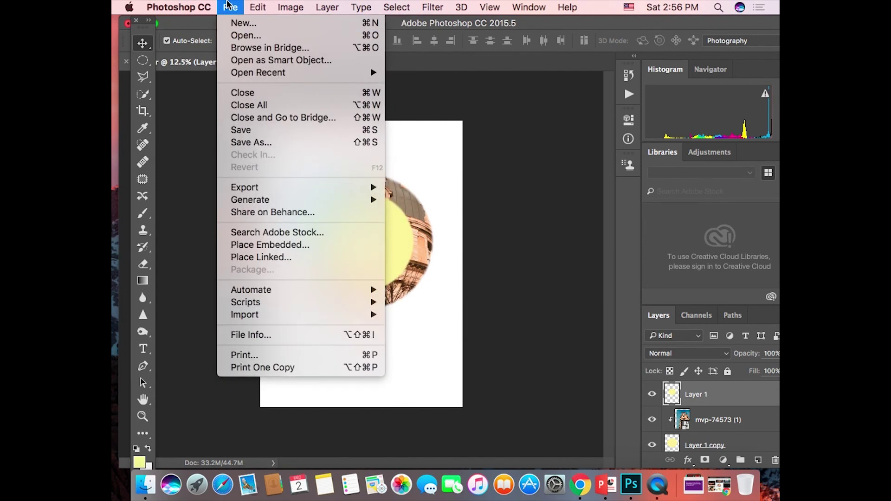
pyautogui.click(270, 245)
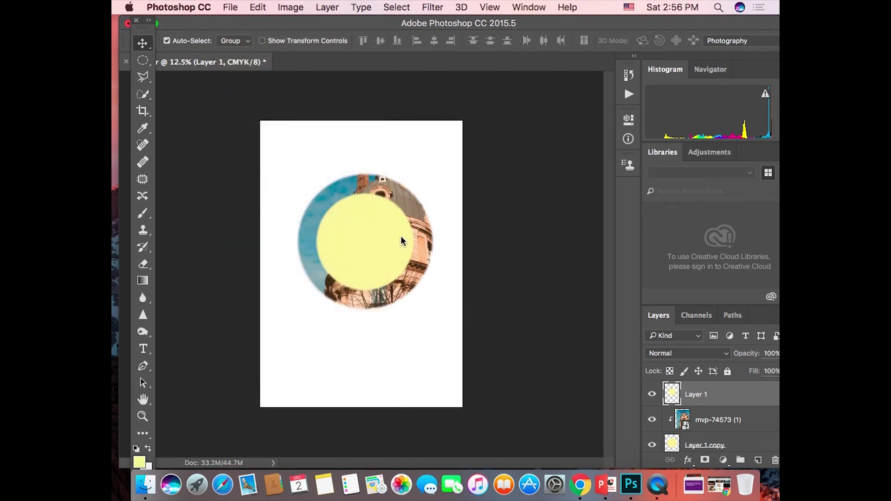
pyautogui.click(435, 122)
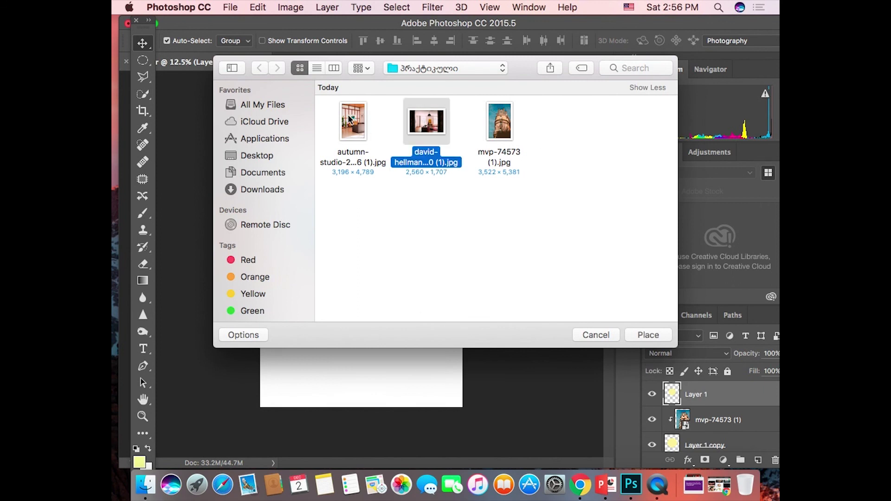
pyautogui.click(371, 166)
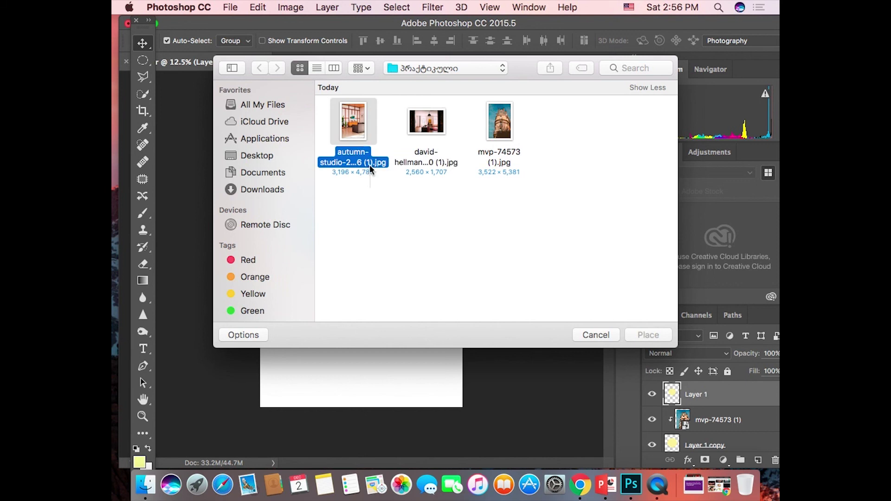
pyautogui.click(663, 335)
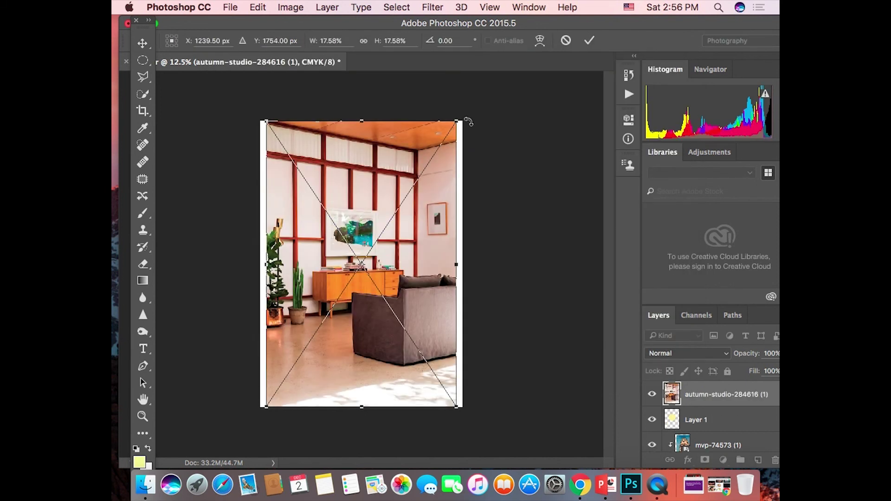
pyautogui.click(590, 40)
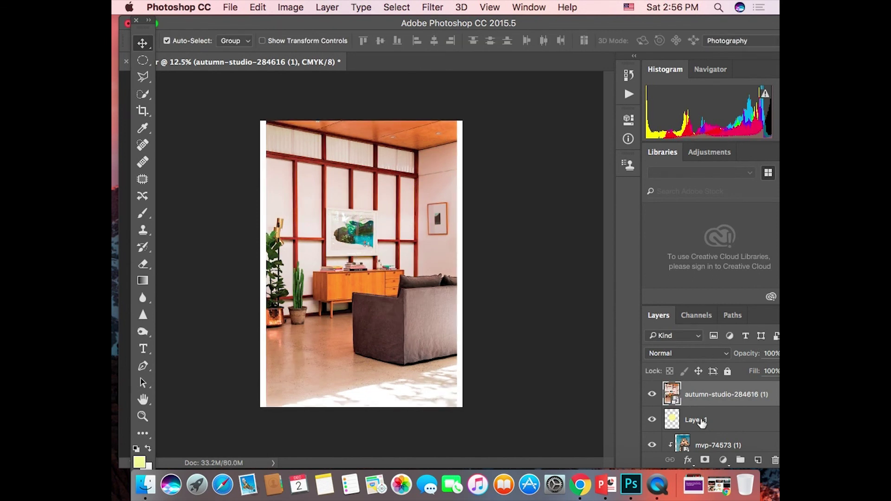
pyautogui.keyDown('alt'); pyautogui.click(721, 414); pyautogui.keyUp('alt')
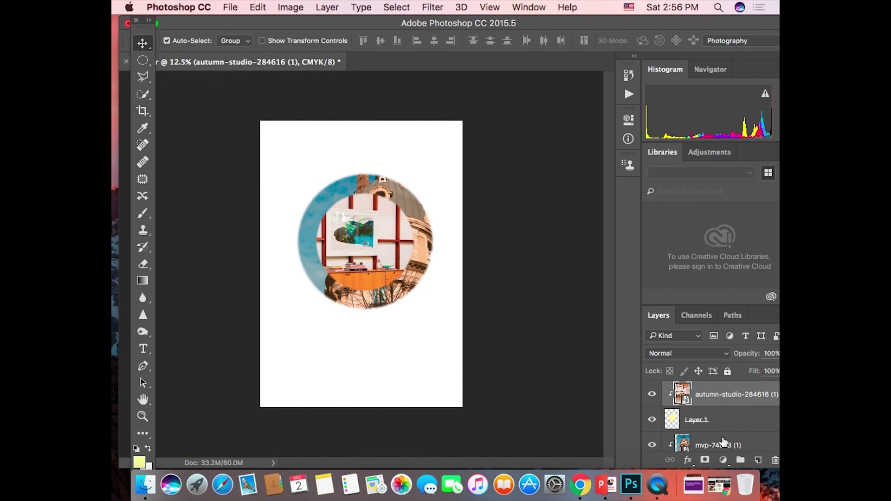
# - Select the mvp-74573 (1) photo together with its clipping base, Layer 1 copy, and bring up Free Transform for both layers
pyautogui.click(725, 445)
pyautogui.scroll(-2, 723, 442)
pyautogui.scroll(1, 723, 442)
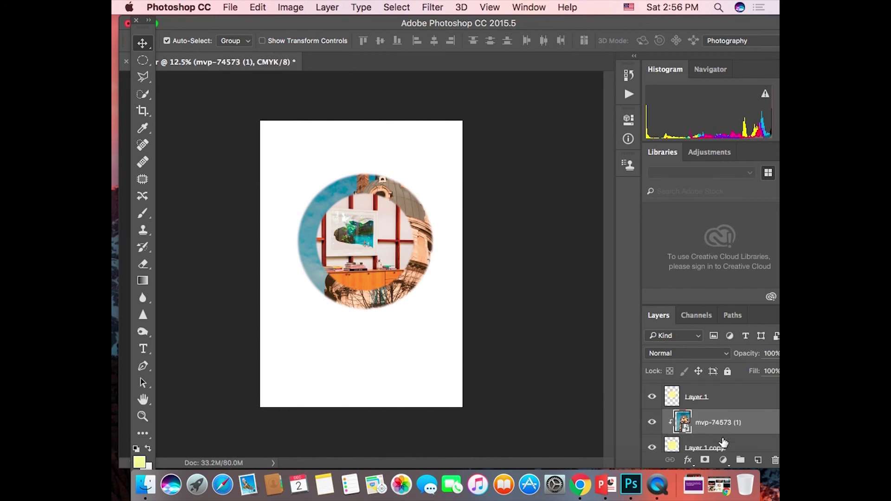
pyautogui.click(722, 449)
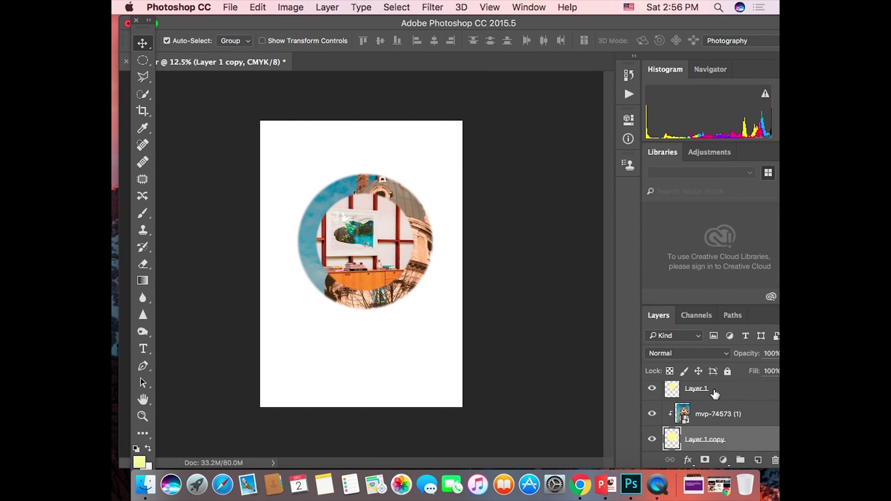
pyautogui.click(719, 412)
pyautogui.press('super+t')
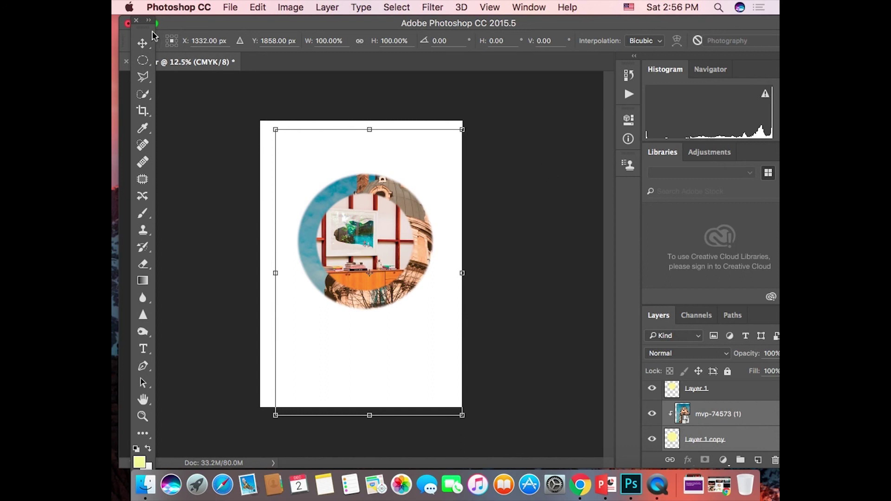
pyautogui.press('Return')
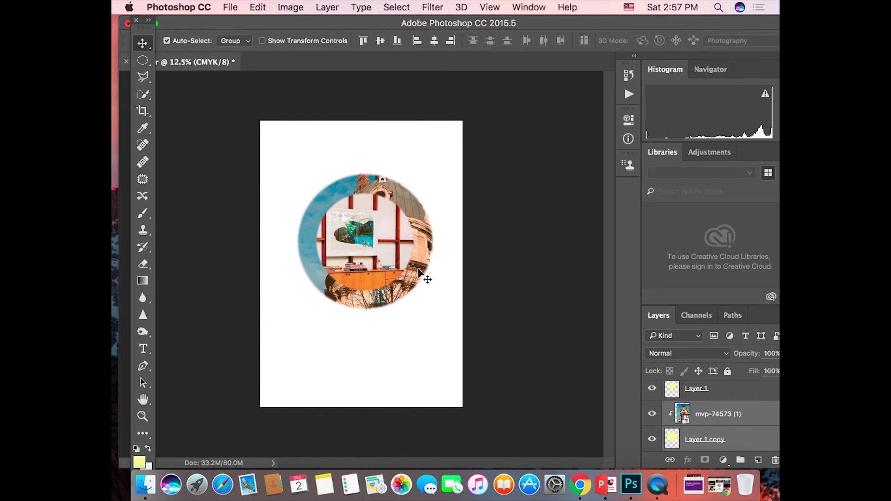
pyautogui.scroll(-1, 719, 423)
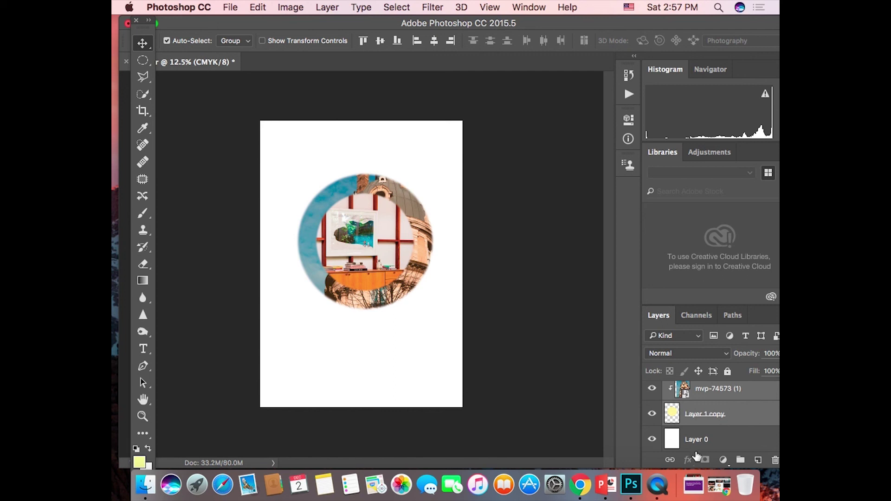
pyautogui.scroll(2, 697, 441)
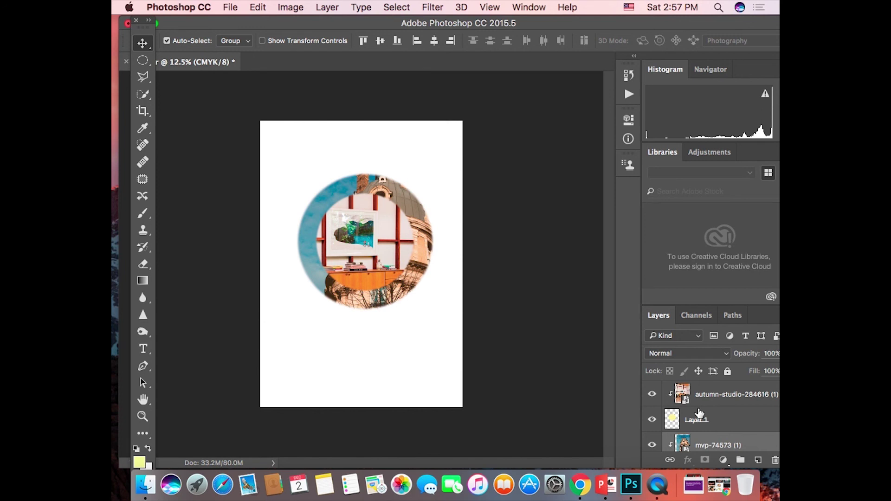
# - Save the document to the Desktop as poster.psd in Photoshop format, with layers, the embedded color profile and Maximize Compatibility
pyautogui.click(230, 7)
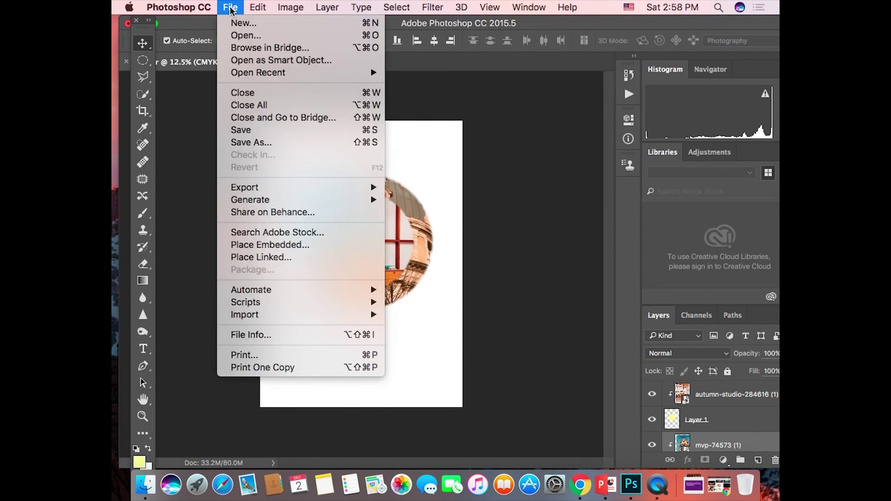
pyautogui.click(277, 143)
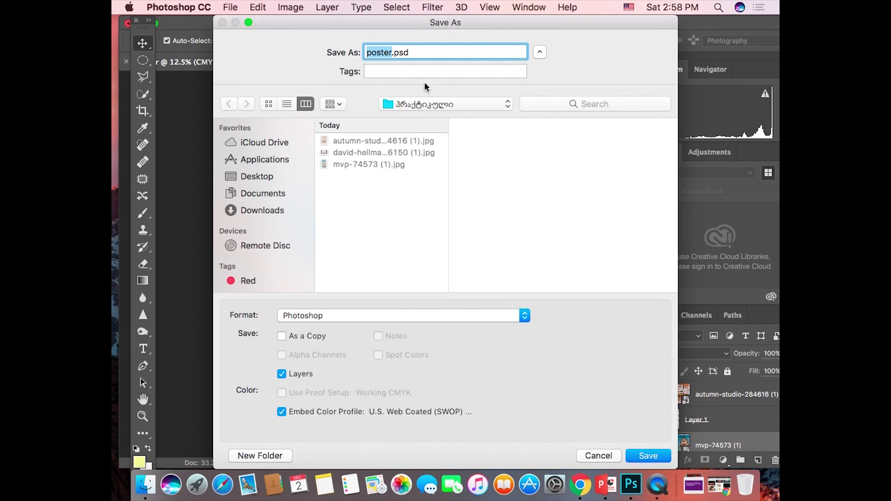
pyautogui.click(349, 316)
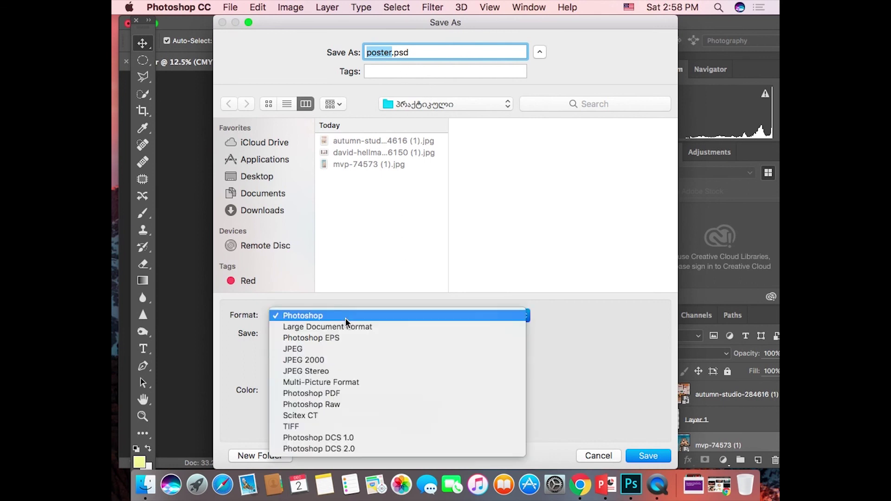
pyautogui.click(346, 318)
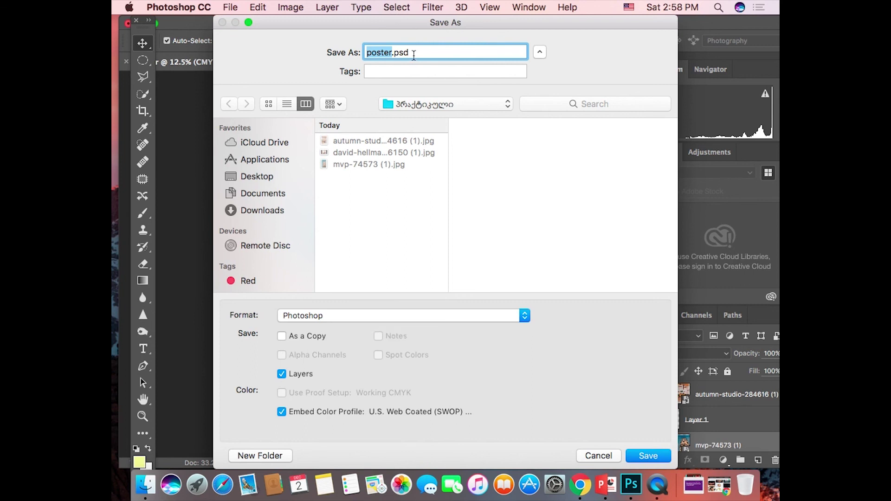
pyautogui.click(260, 176)
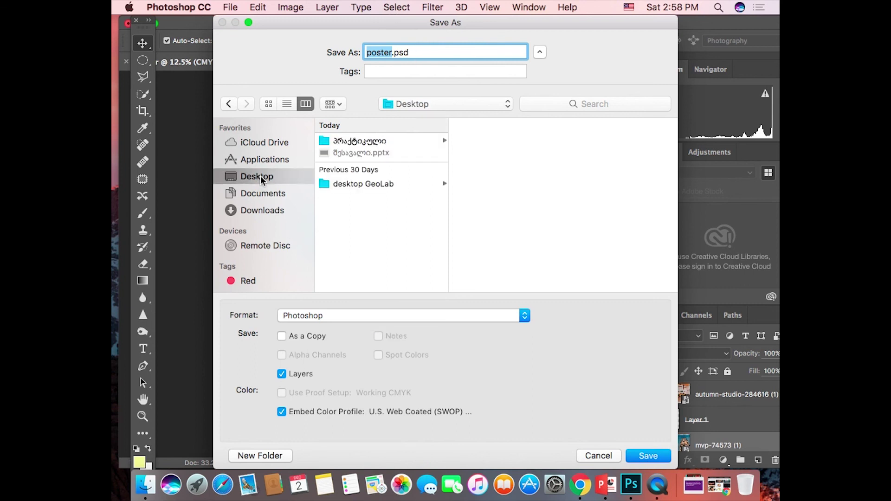
pyautogui.click(648, 457)
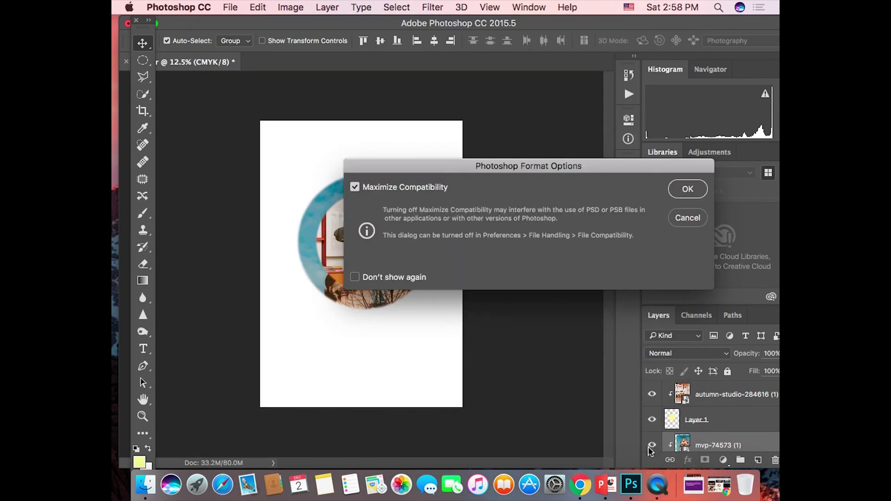
pyautogui.click(689, 188)
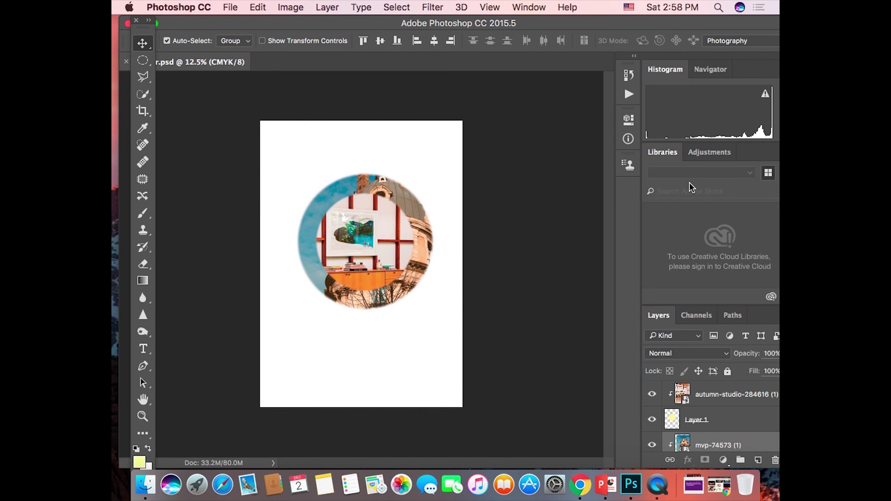
# - Move the floating tool palette off the window controls and minimize the poster's window
pyautogui.moveTo(144, 36); pyautogui.dragTo(221, 62)
pyautogui.click(142, 23)
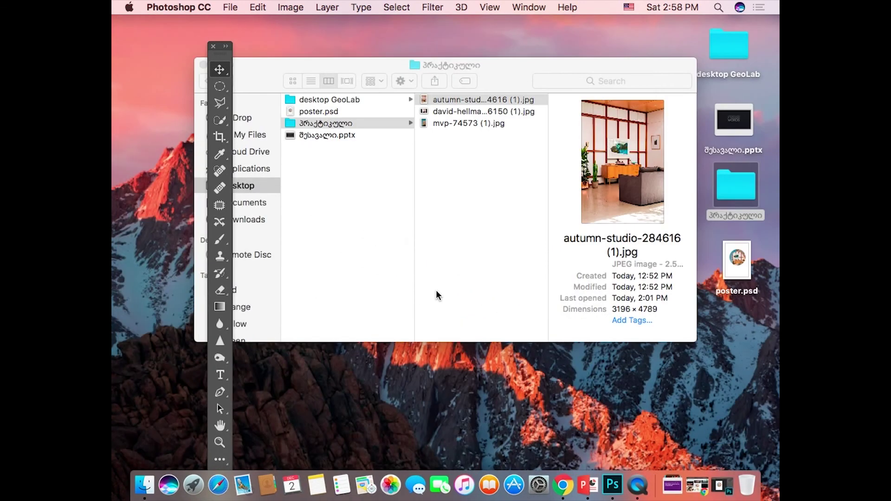
# - Switch to QuickTime Player, quit it and name the unsaved screen recording "lesson _ 0" for saving to the Desktop
pyautogui.click(638, 485)
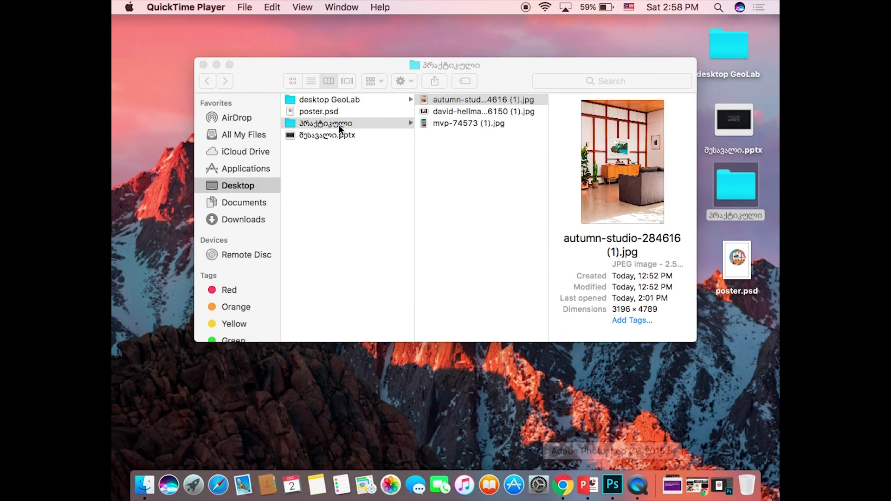
pyautogui.click(206, 8)
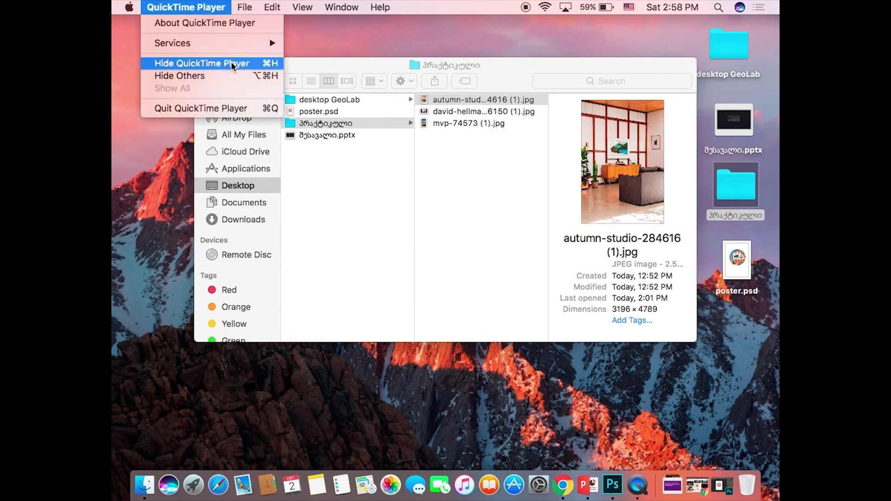
pyautogui.click(221, 110)
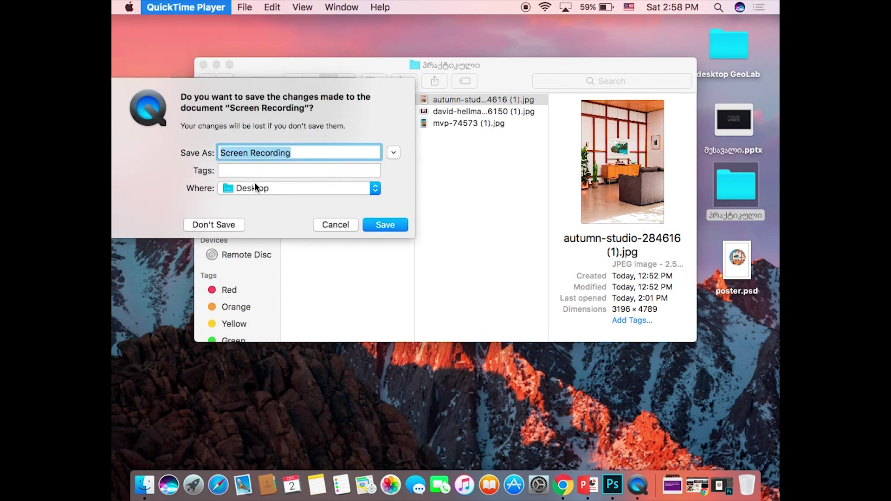
pyautogui.write('lesson _ 0')
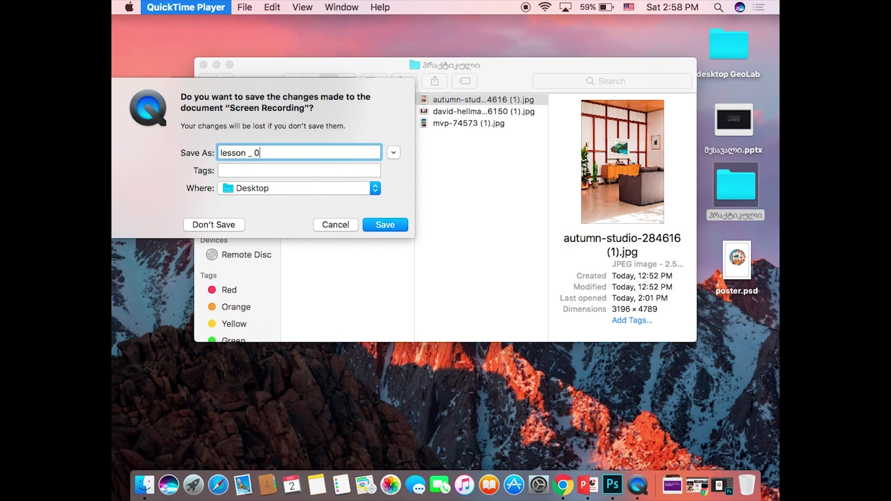